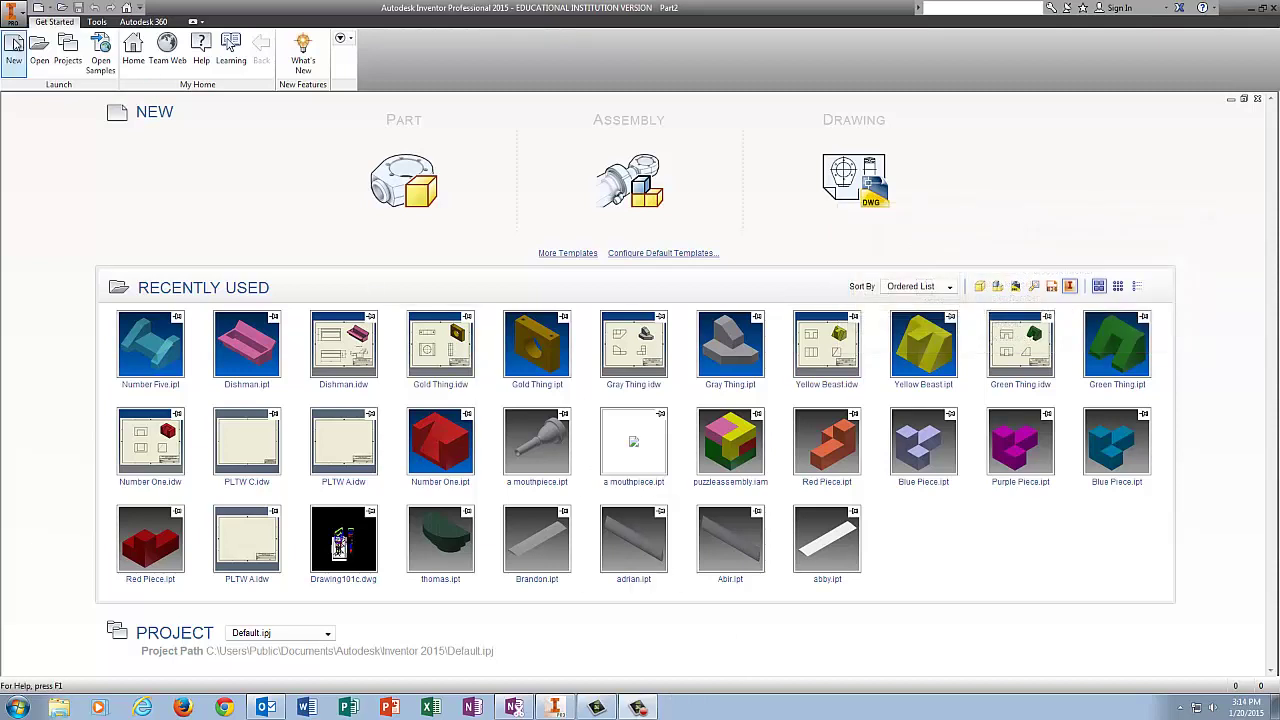
# Step: Create a new part from Standard.ipt and choose its XY Plane for sketching
pyautogui.click(15, 43)
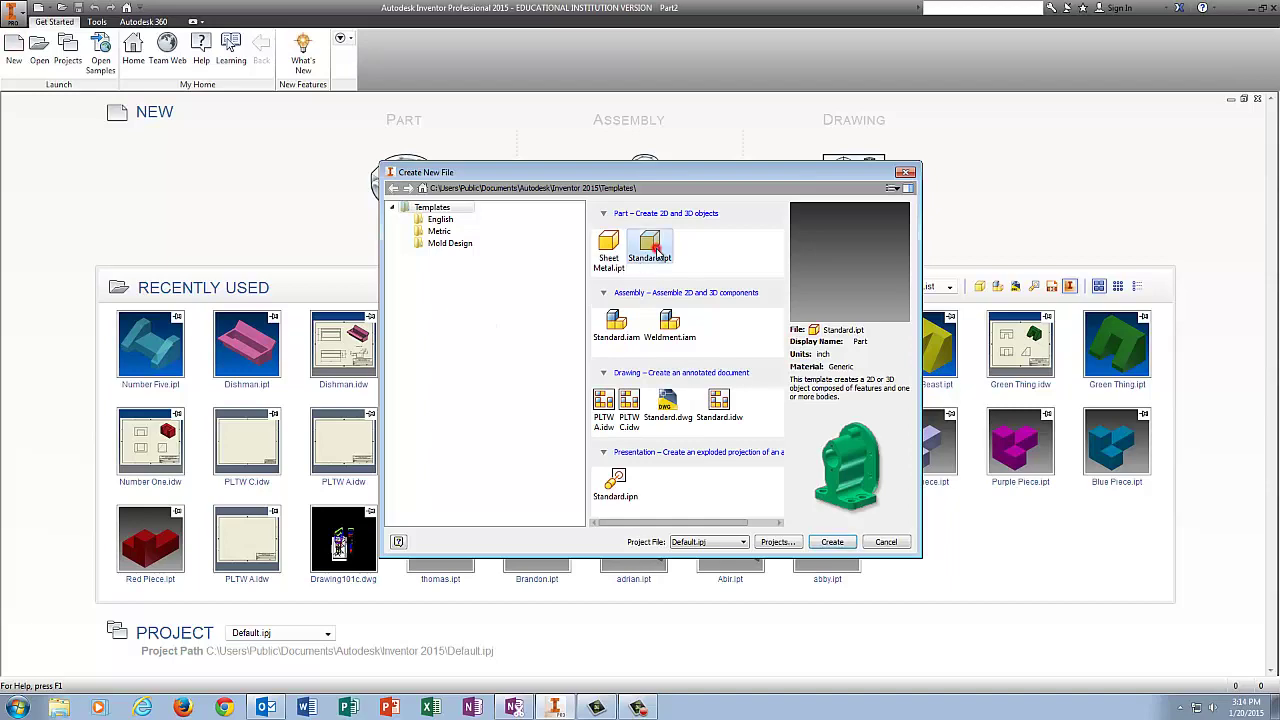
pyautogui.click(838, 542)
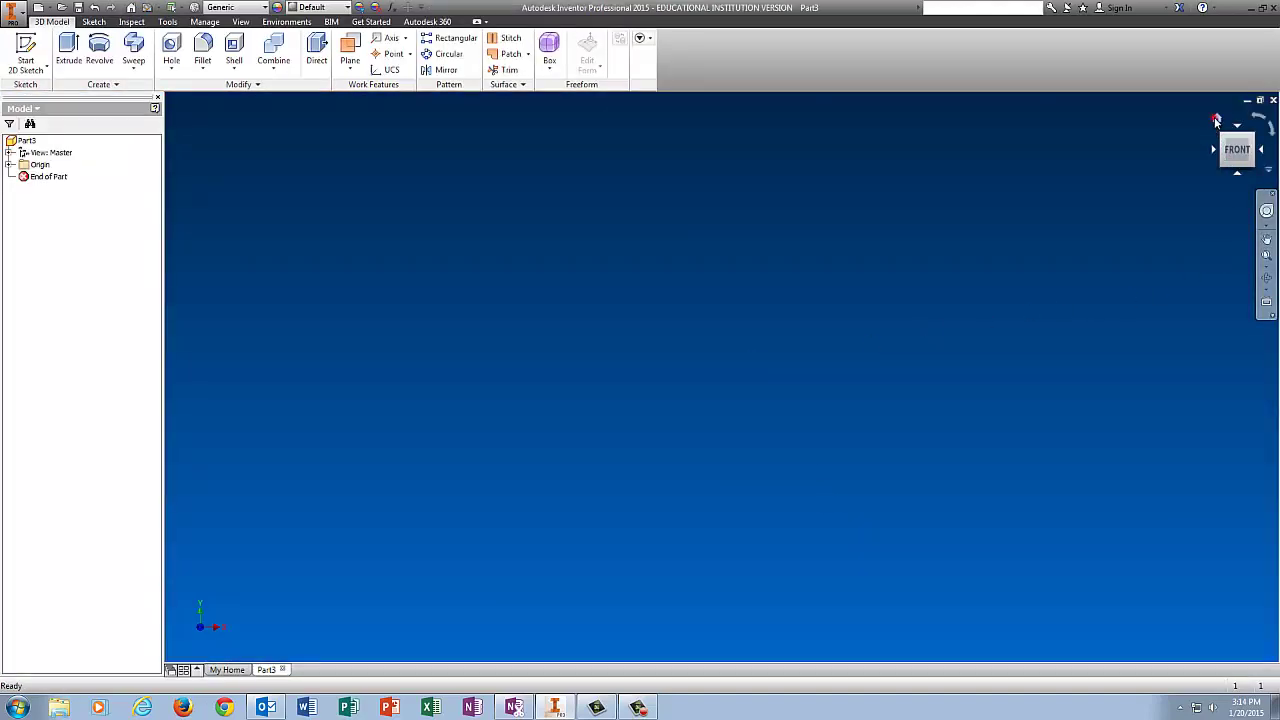
pyautogui.click(9, 165)
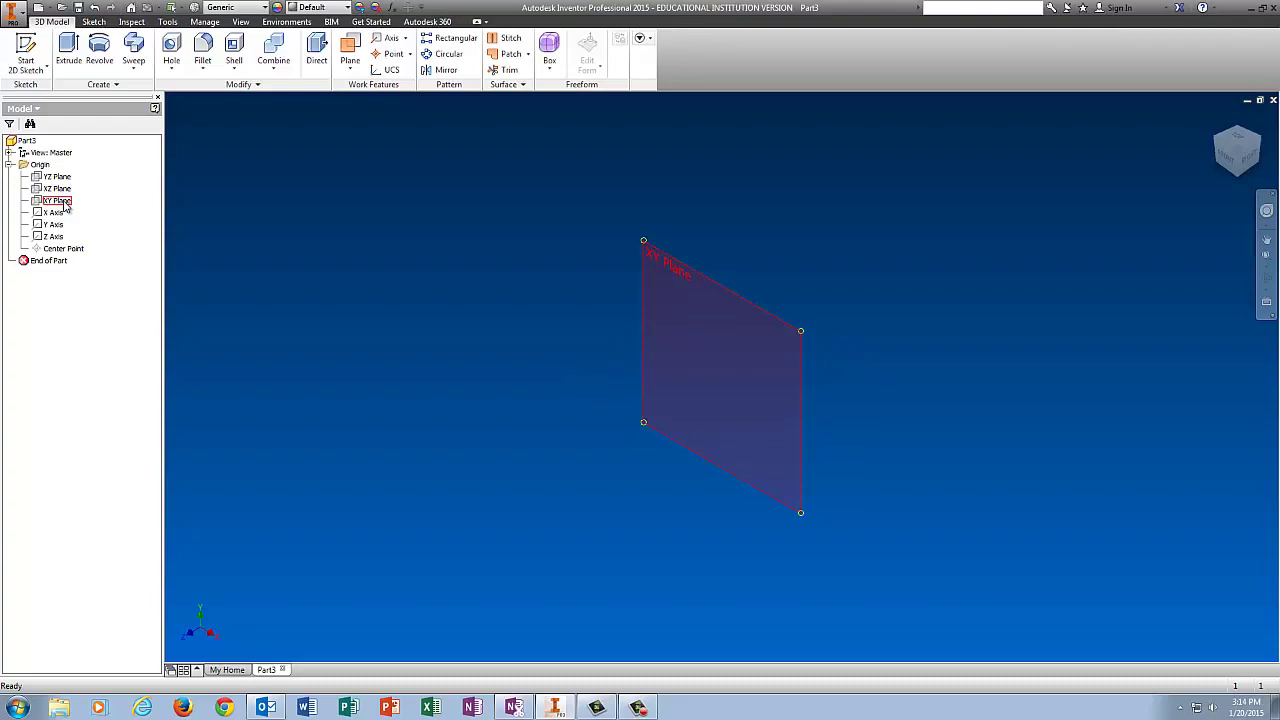
pyautogui.click(736, 367)
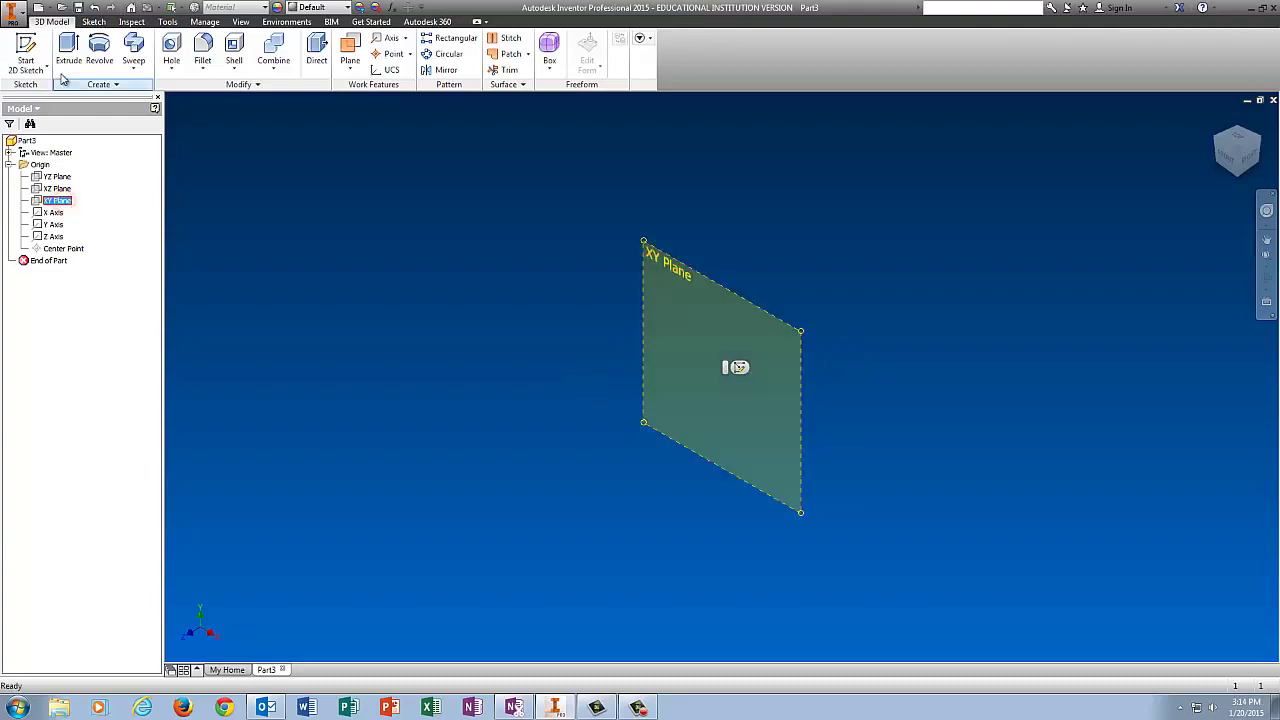
# Step: Start the sketch on the XY Plane and draw a two-corner rectangle
pyautogui.click(26, 42)
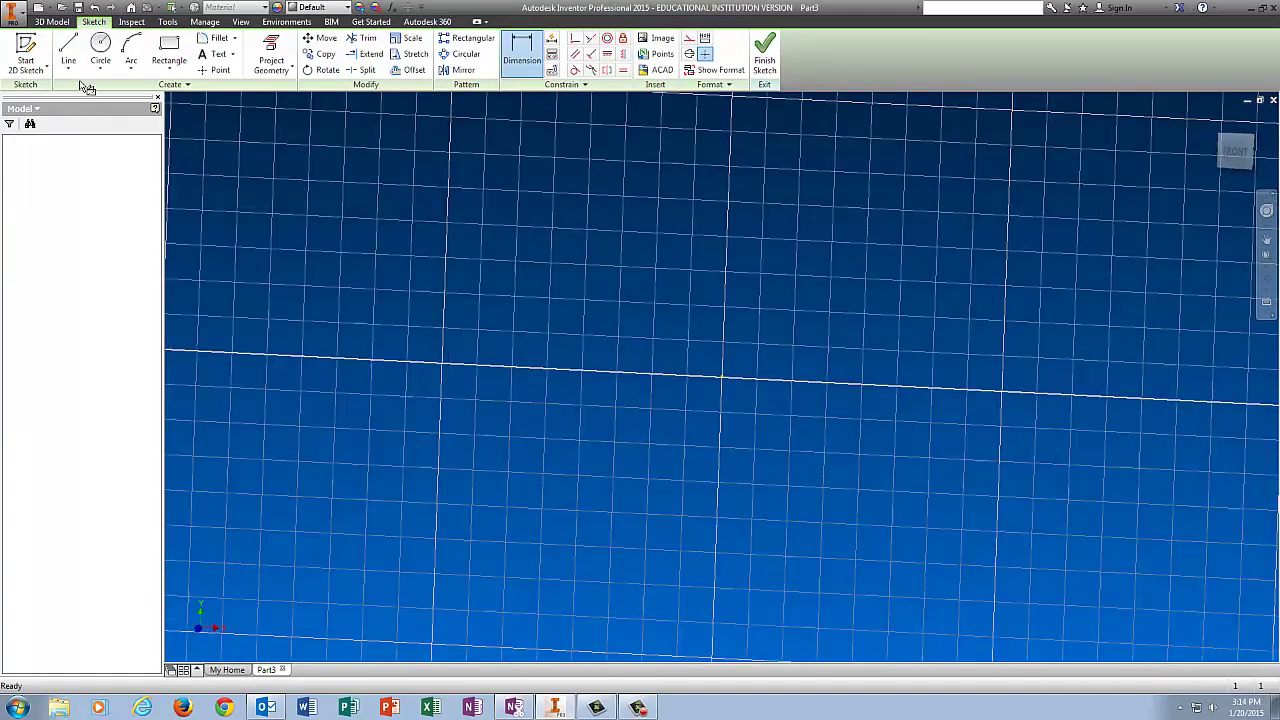
pyautogui.click(172, 42)
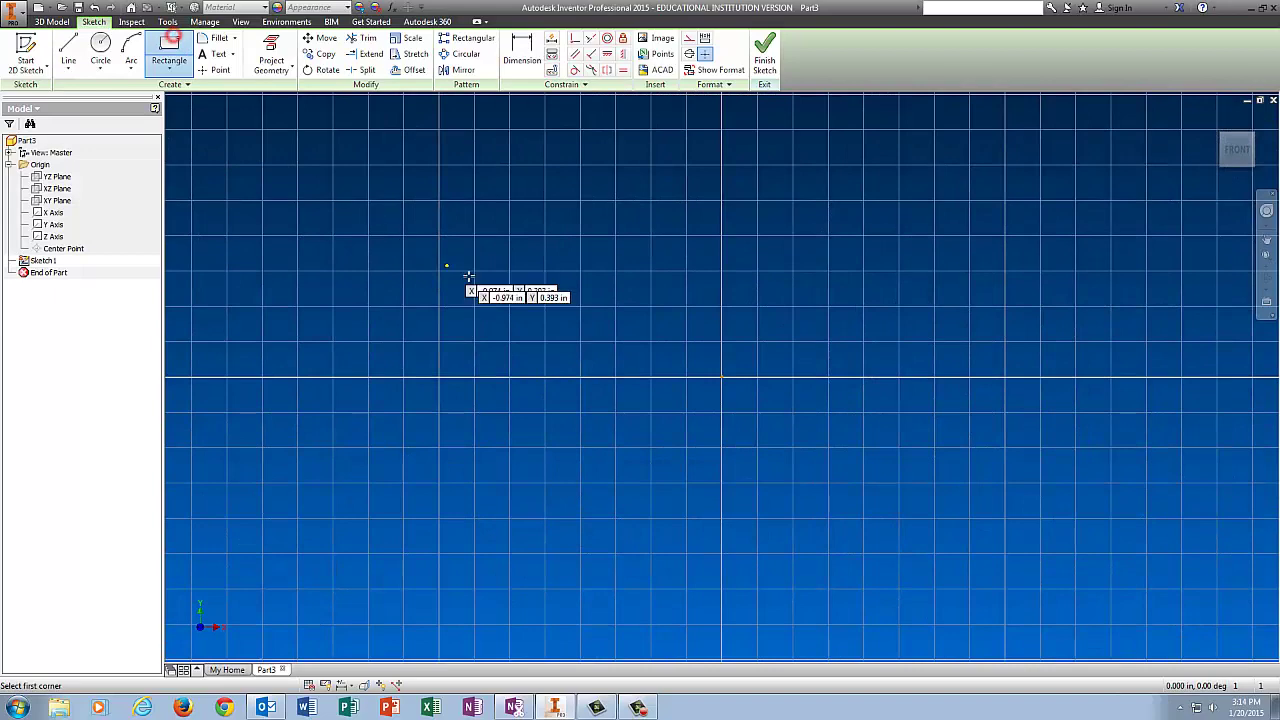
pyautogui.click(383, 230)
pyautogui.click(976, 471)
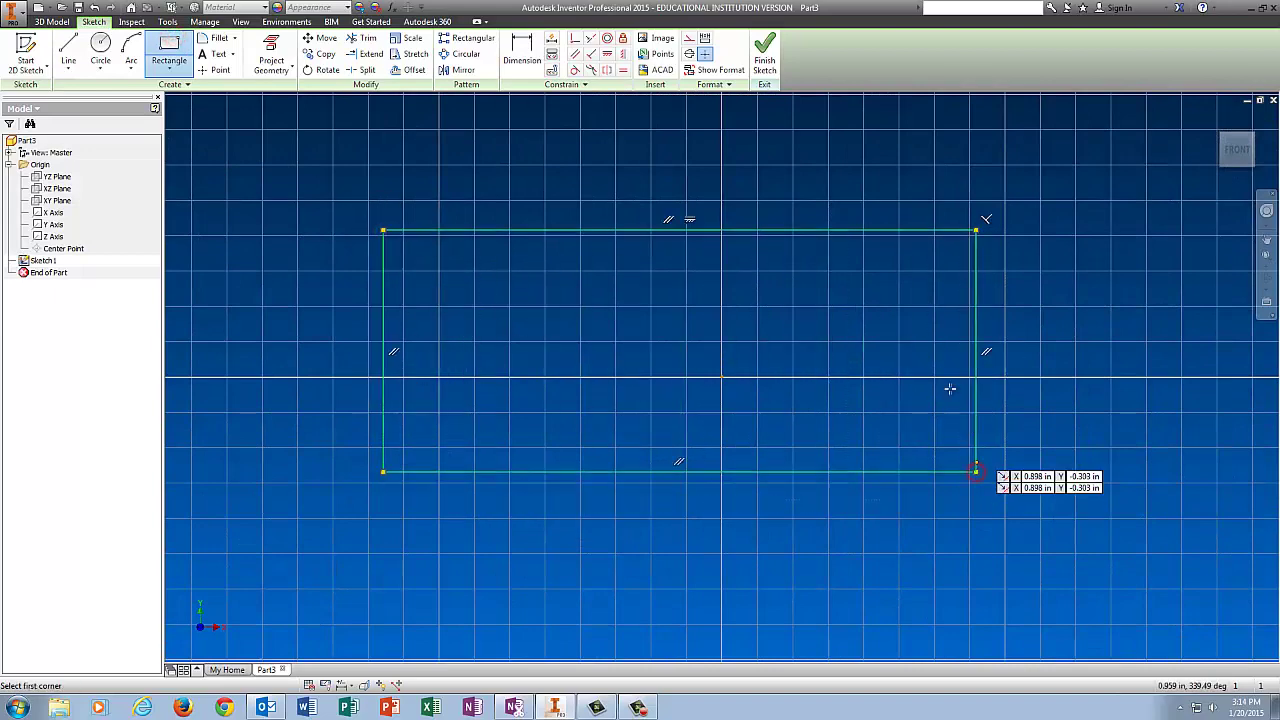
# Step: Dimension the rectangle's top edge to 3 and its right edge to 1.25
pyautogui.click(519, 68)
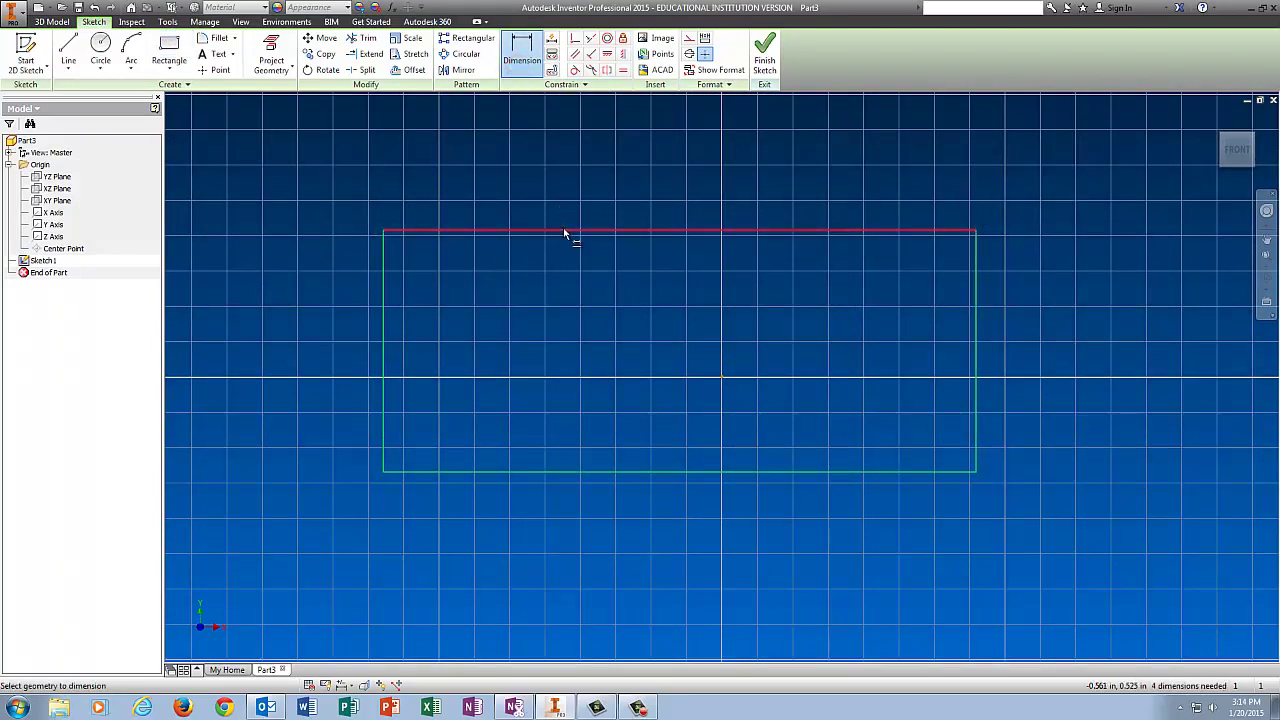
pyautogui.click(566, 231)
pyautogui.click(572, 168)
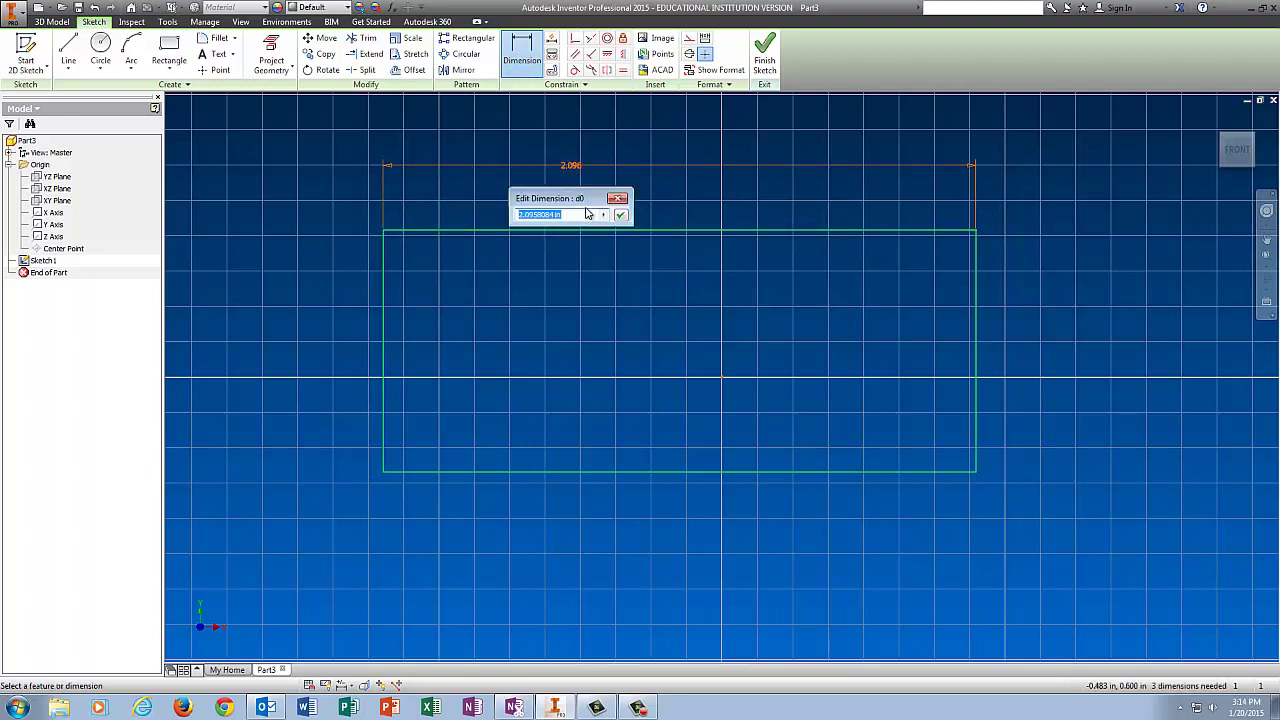
pyautogui.write('3')
pyautogui.press('Return')
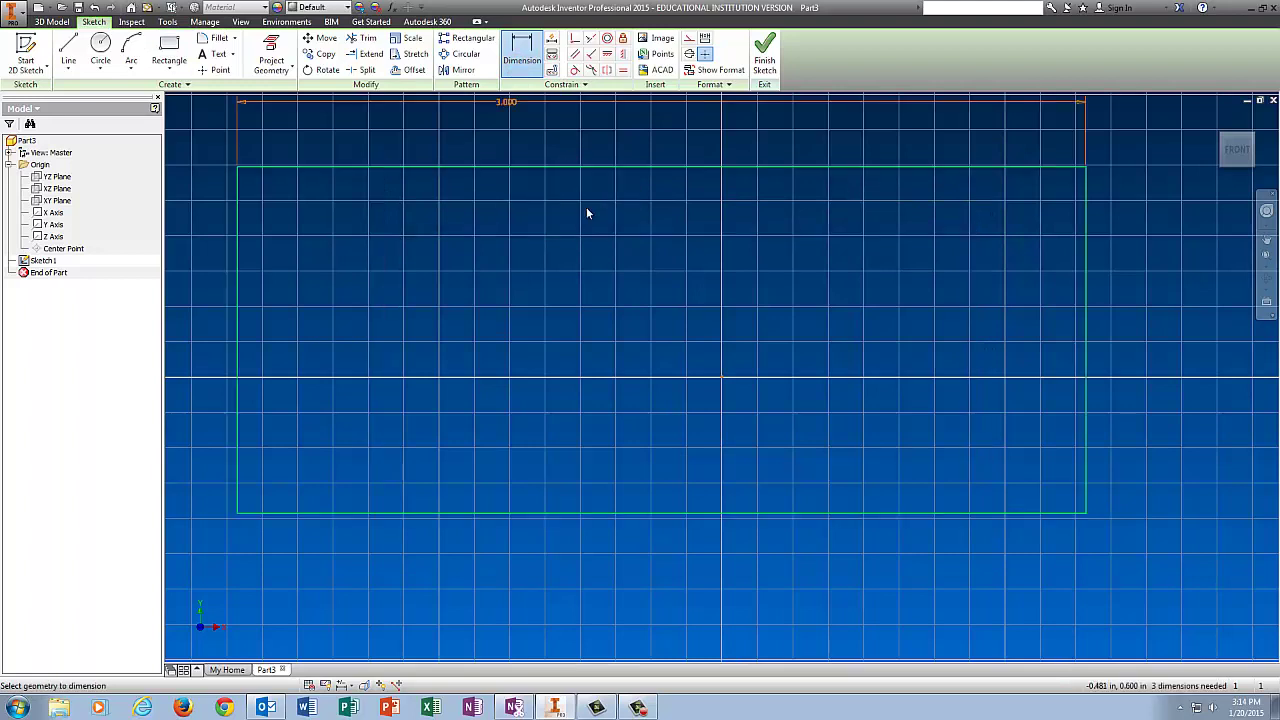
pyautogui.click(1084, 307)
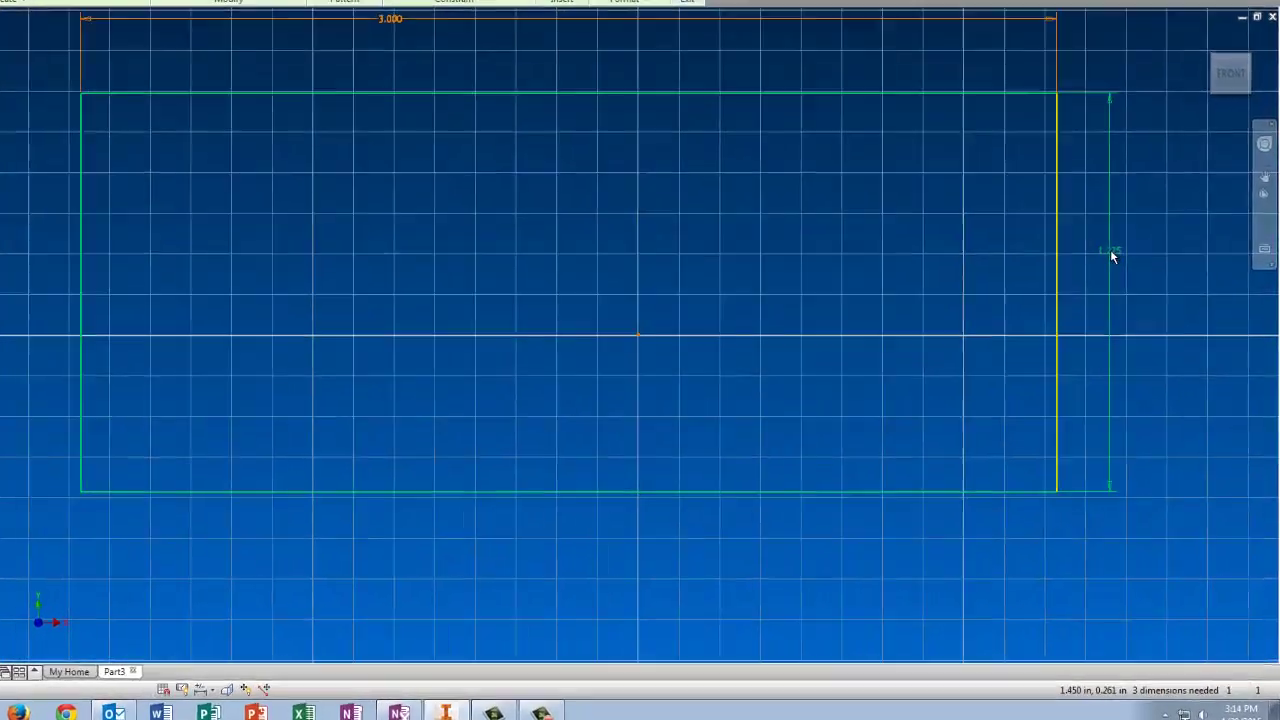
pyautogui.click(1116, 252)
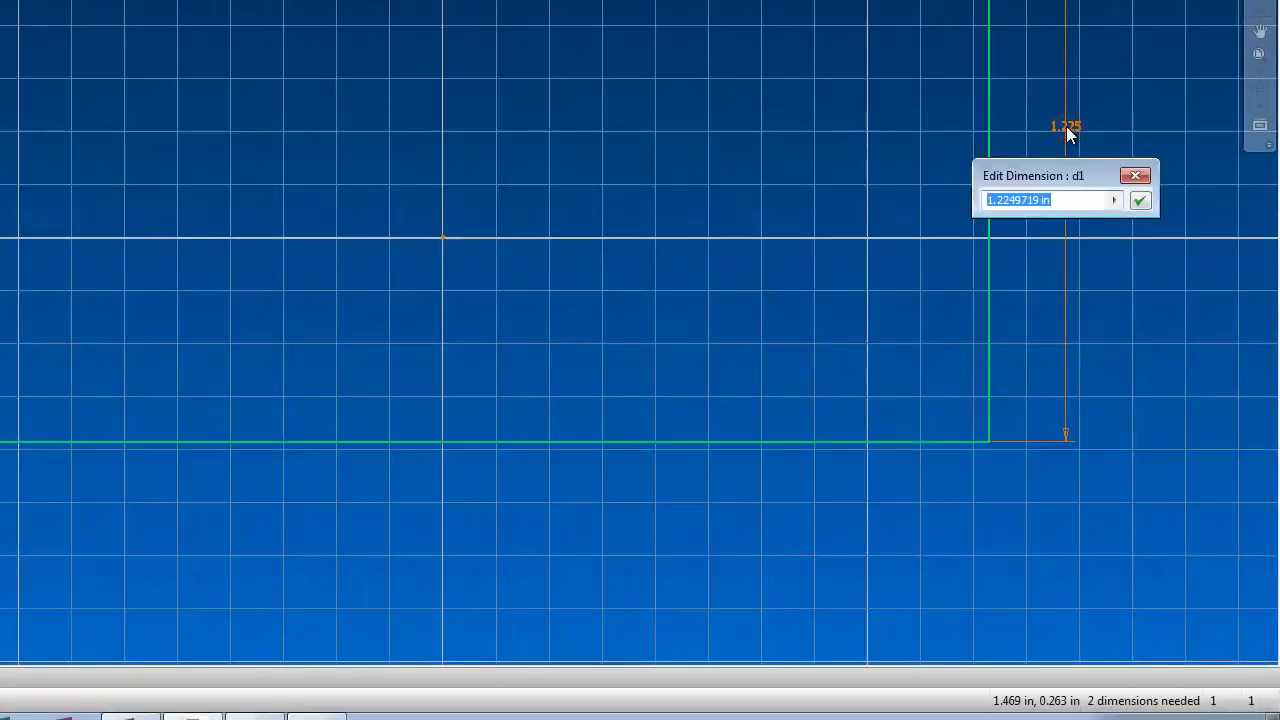
pyautogui.write('1.')
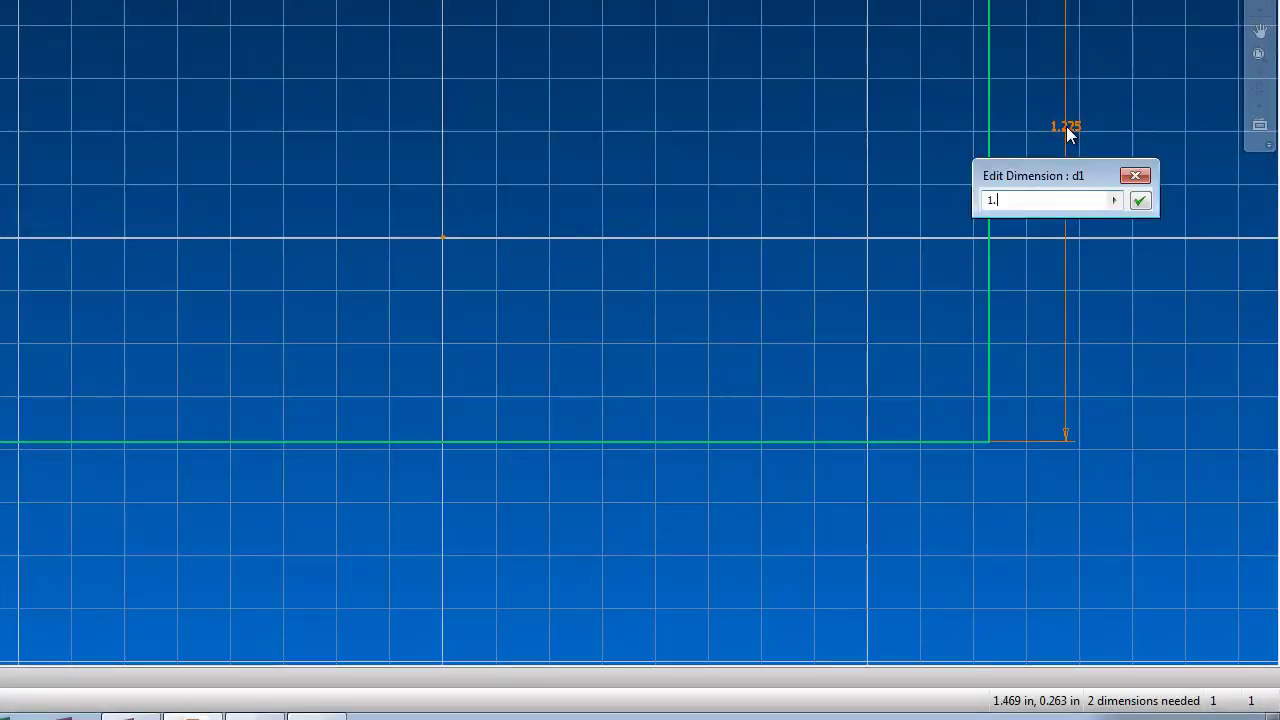
pyautogui.write('25')
pyautogui.press('Return')
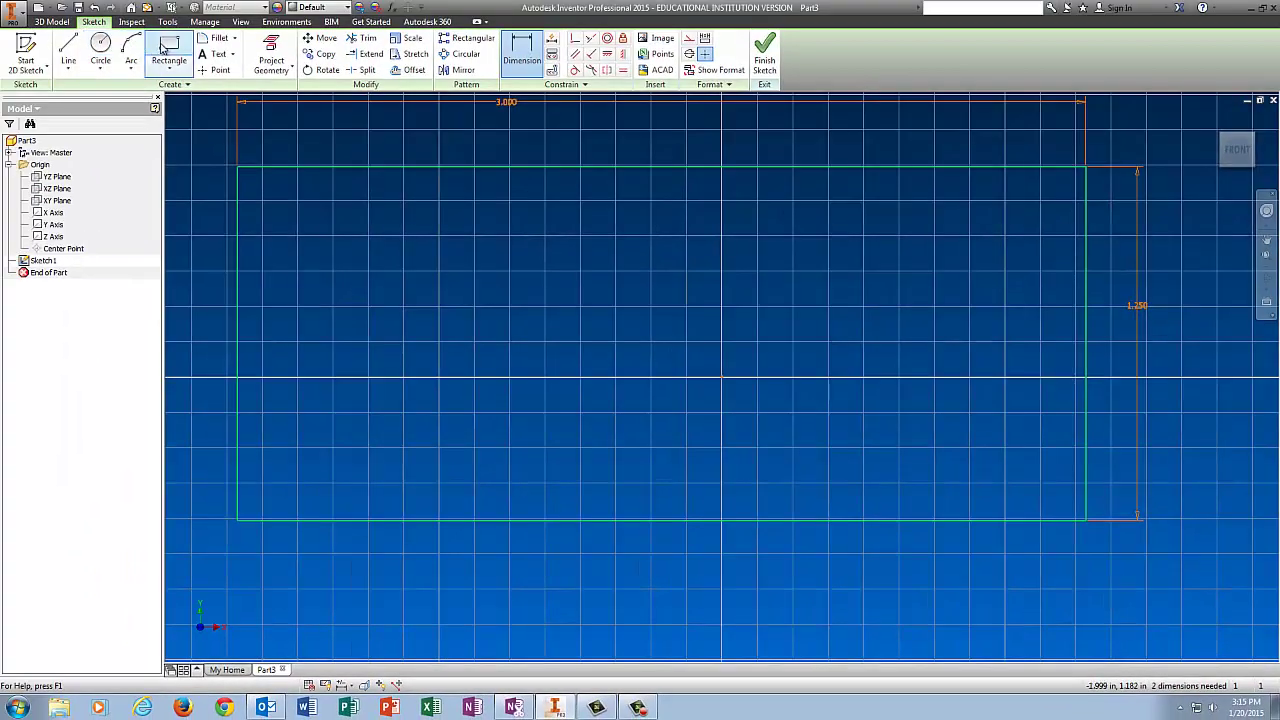
# Step: Draw a smaller rectangle against the right edge and dimension it .5 tall
pyautogui.click(168, 50)
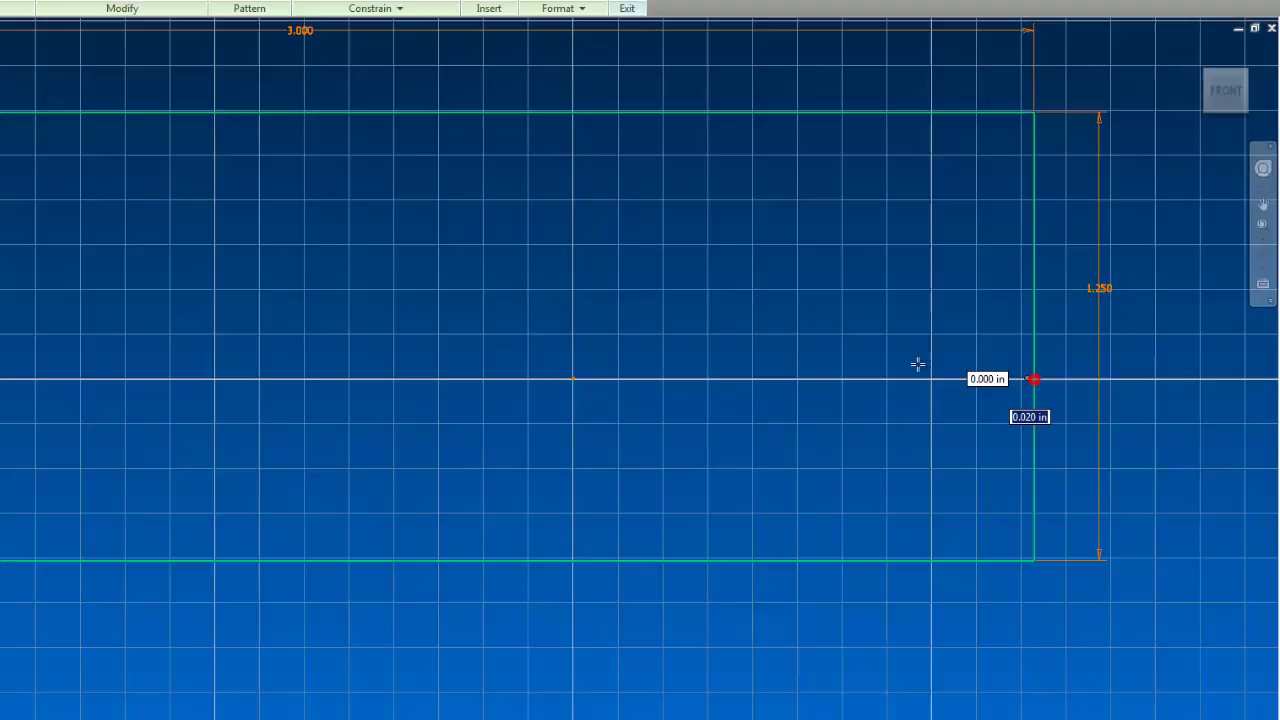
pyautogui.click(649, 249)
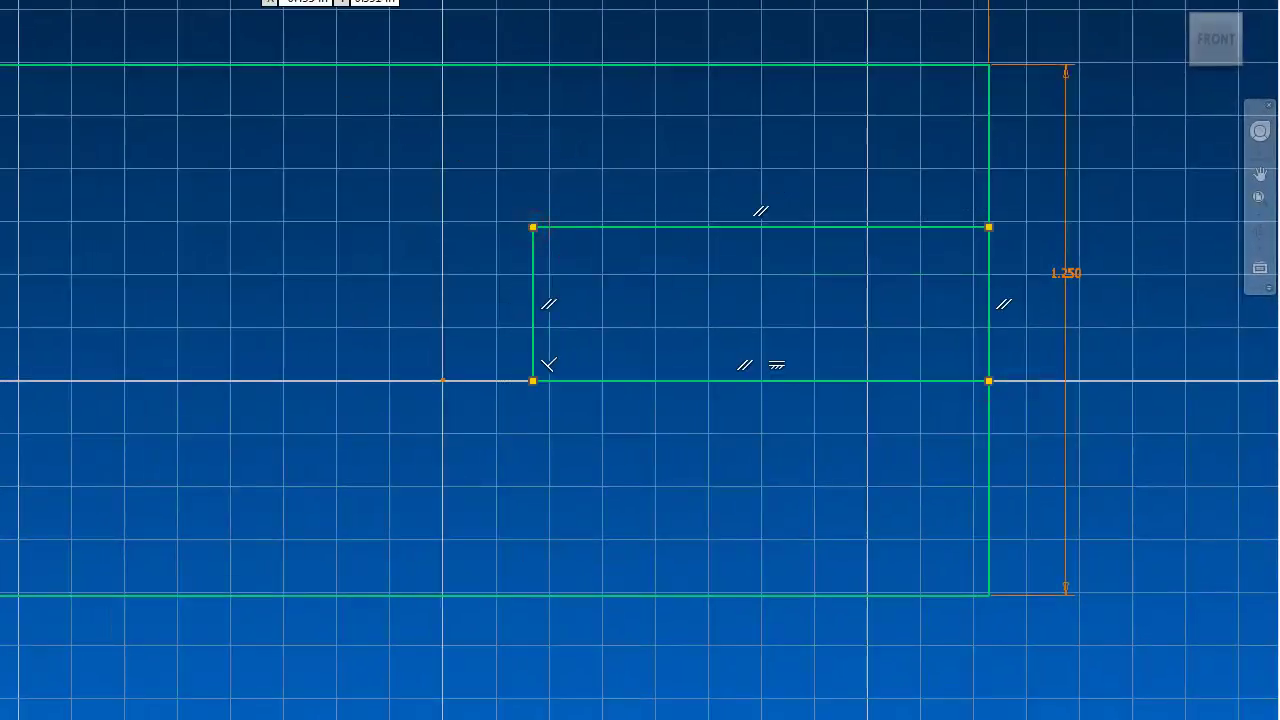
pyautogui.press('Escape')
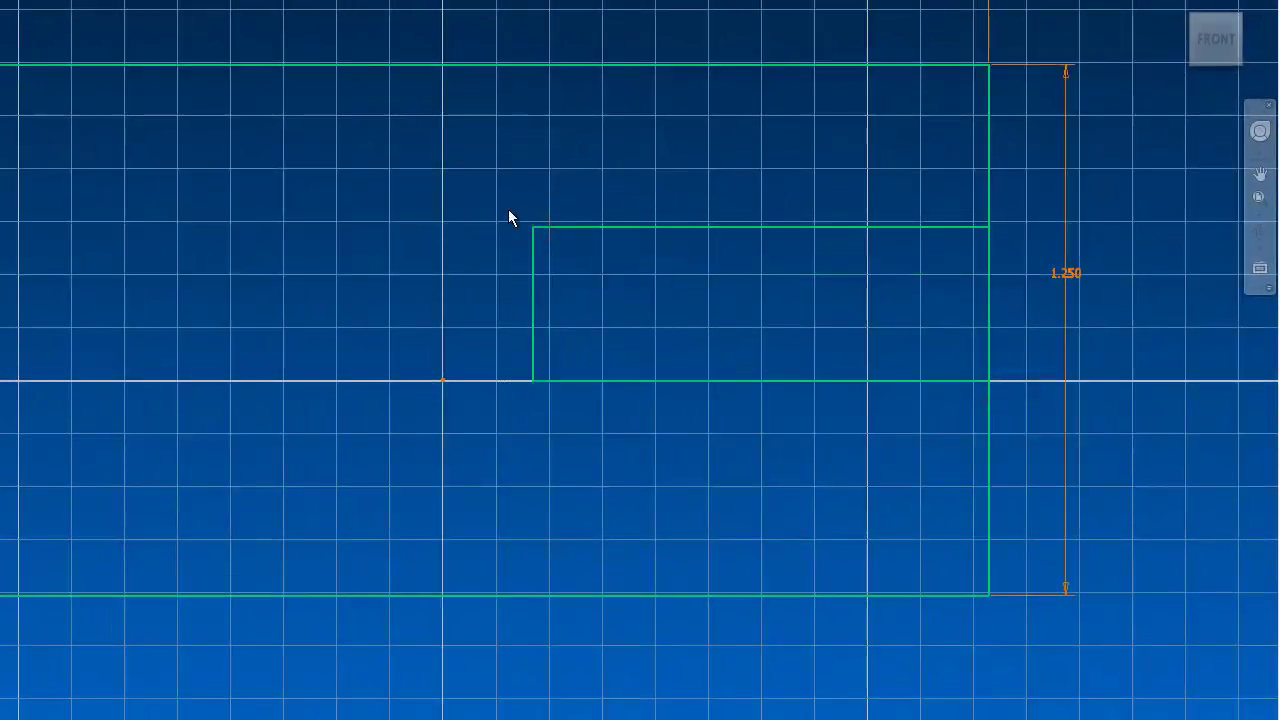
pyautogui.click(532, 285)
pyautogui.click(424, 291)
pyautogui.write('.')
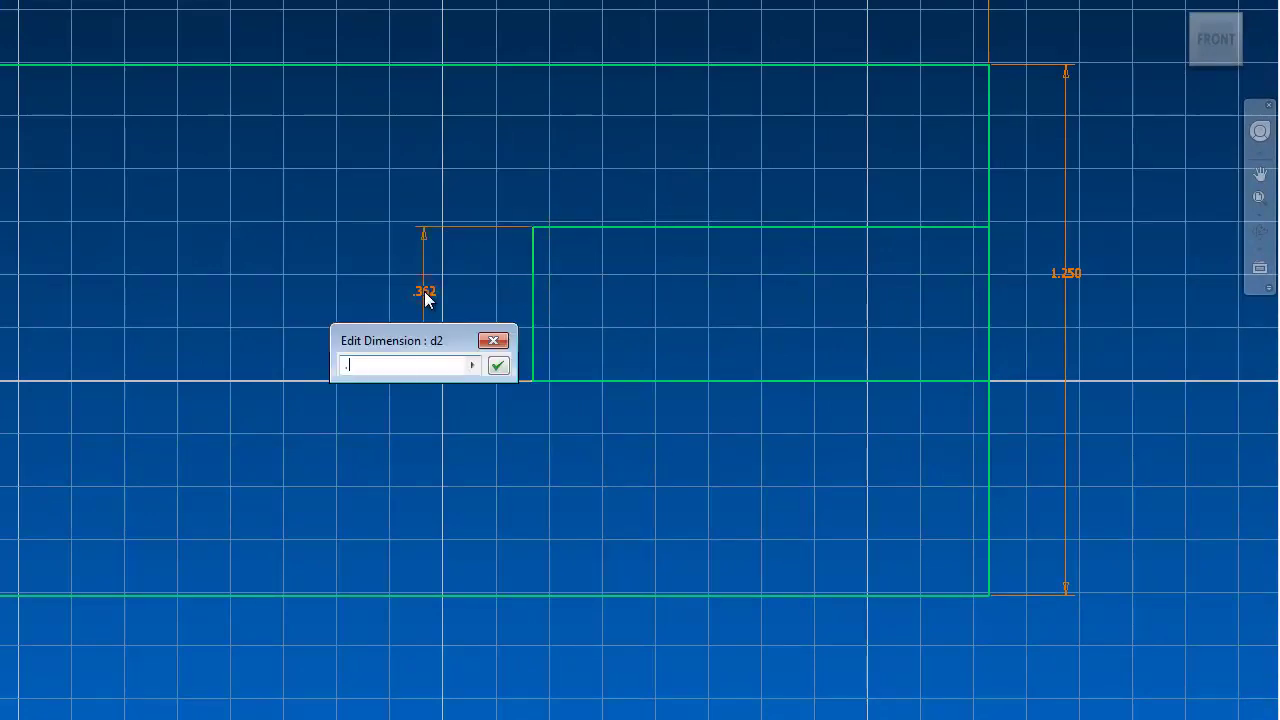
pyautogui.write('5')
pyautogui.press('Return')
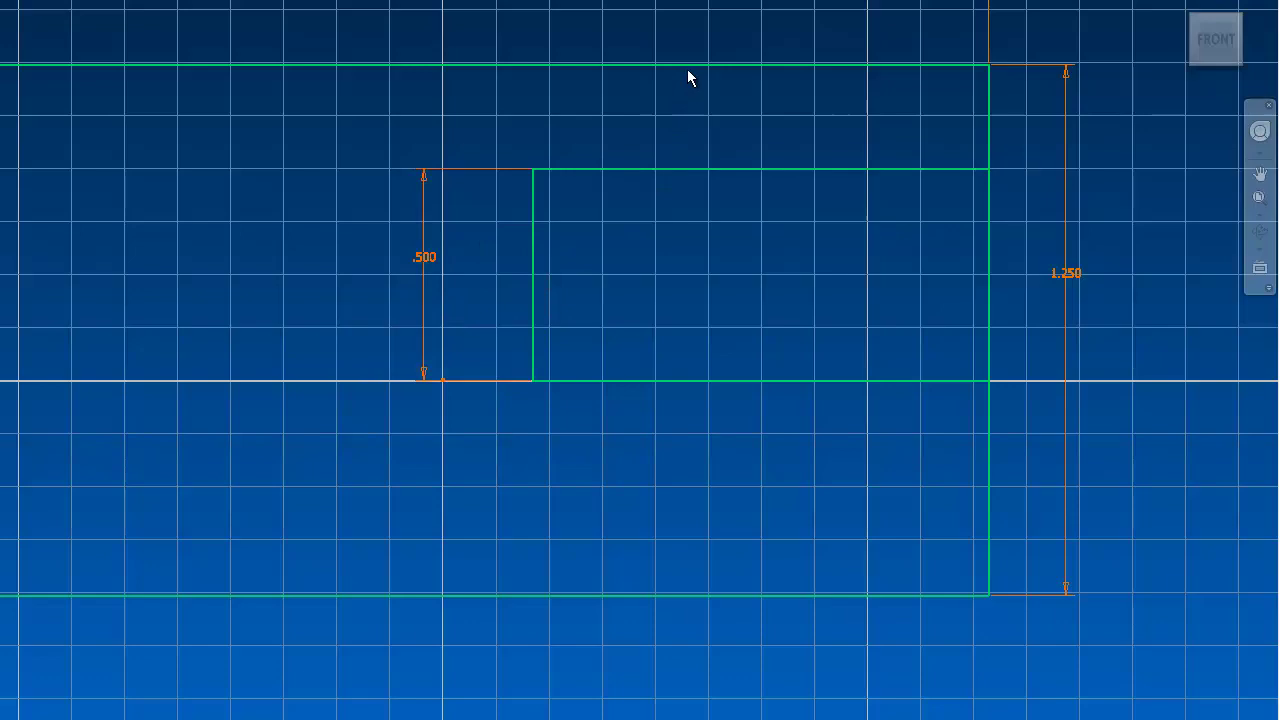
# Step: Dimension the inner rectangle .375 below the outer top edge and 1 wide
pyautogui.click(687, 66)
pyautogui.click(720, 170)
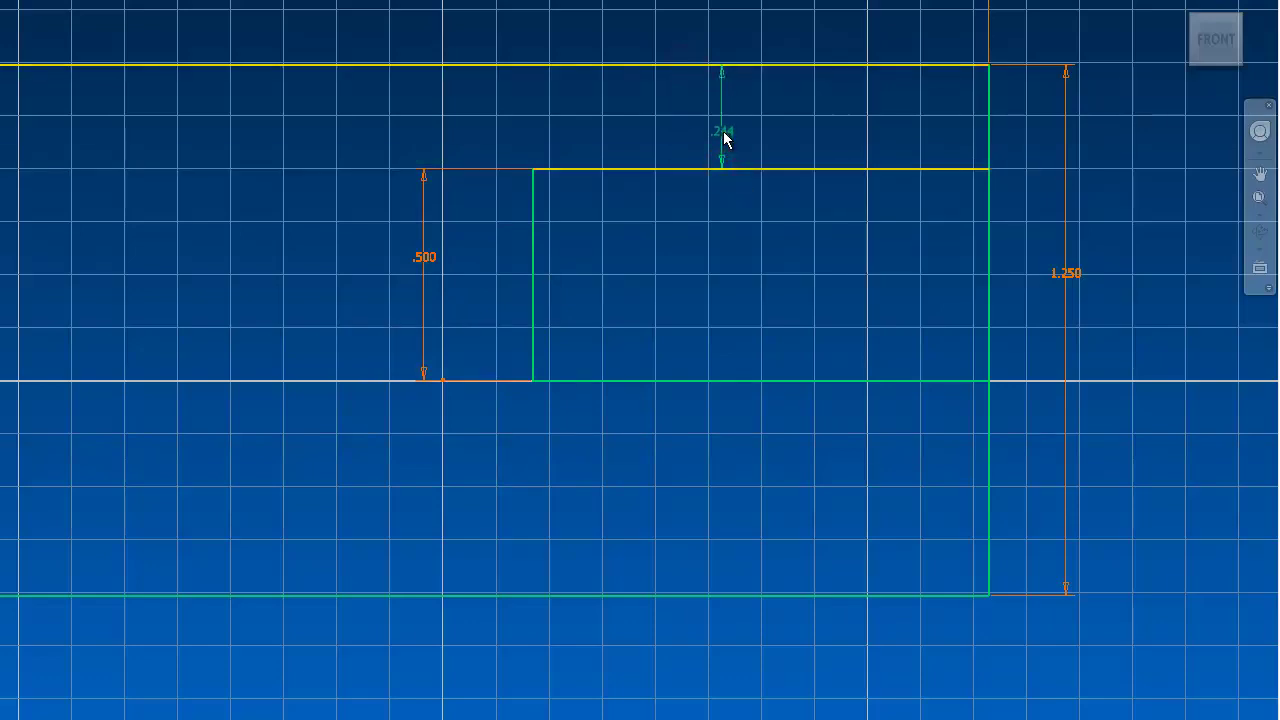
pyautogui.click(725, 140)
pyautogui.write('.3')
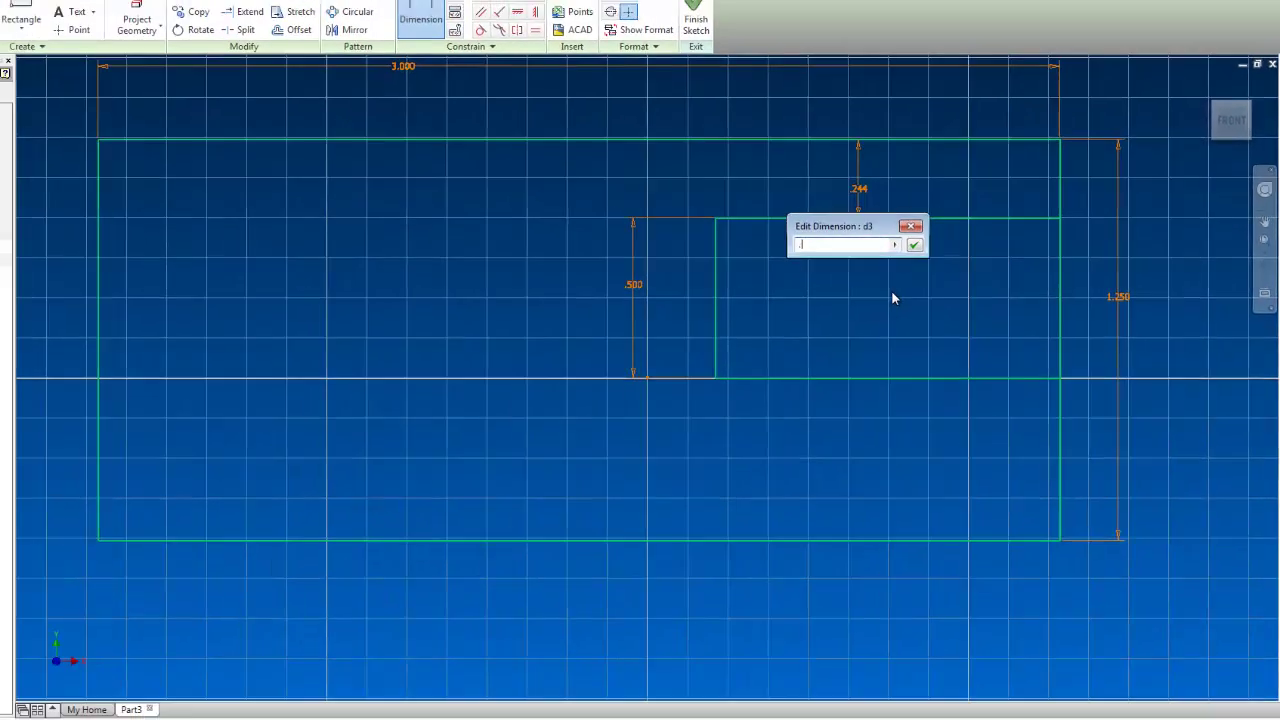
pyautogui.write('75')
pyautogui.press('Return')
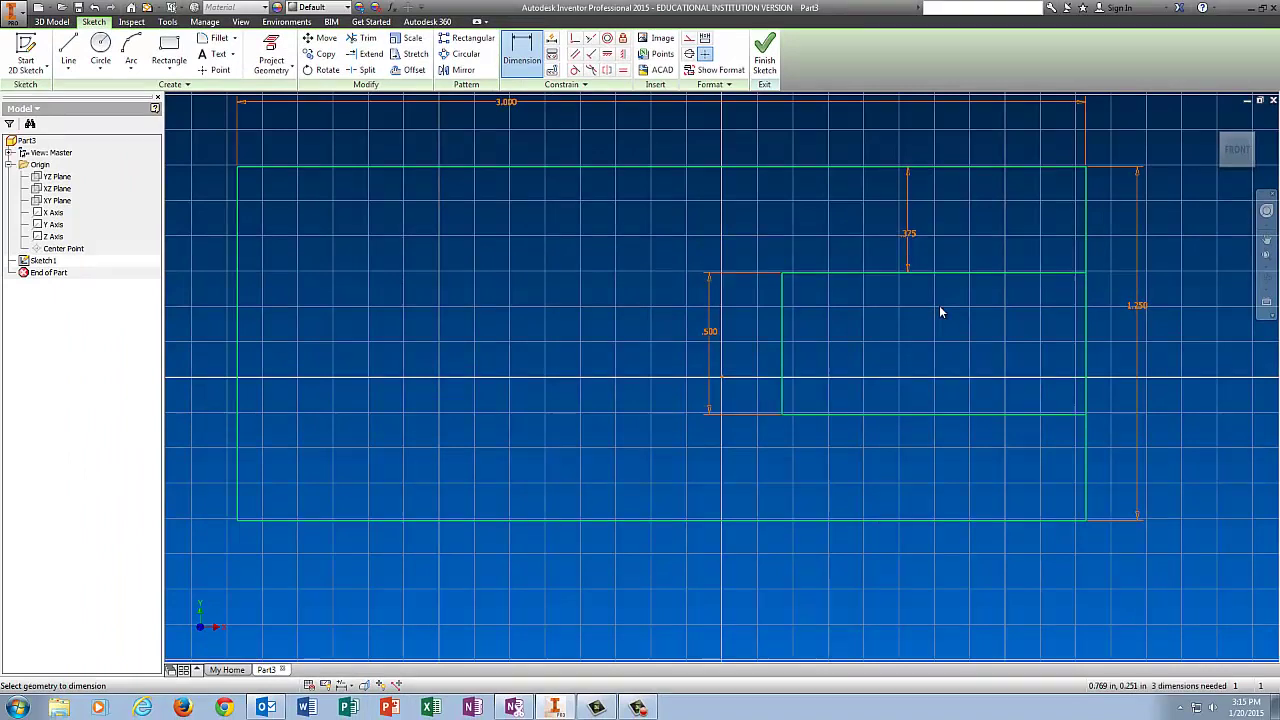
pyautogui.click(920, 414)
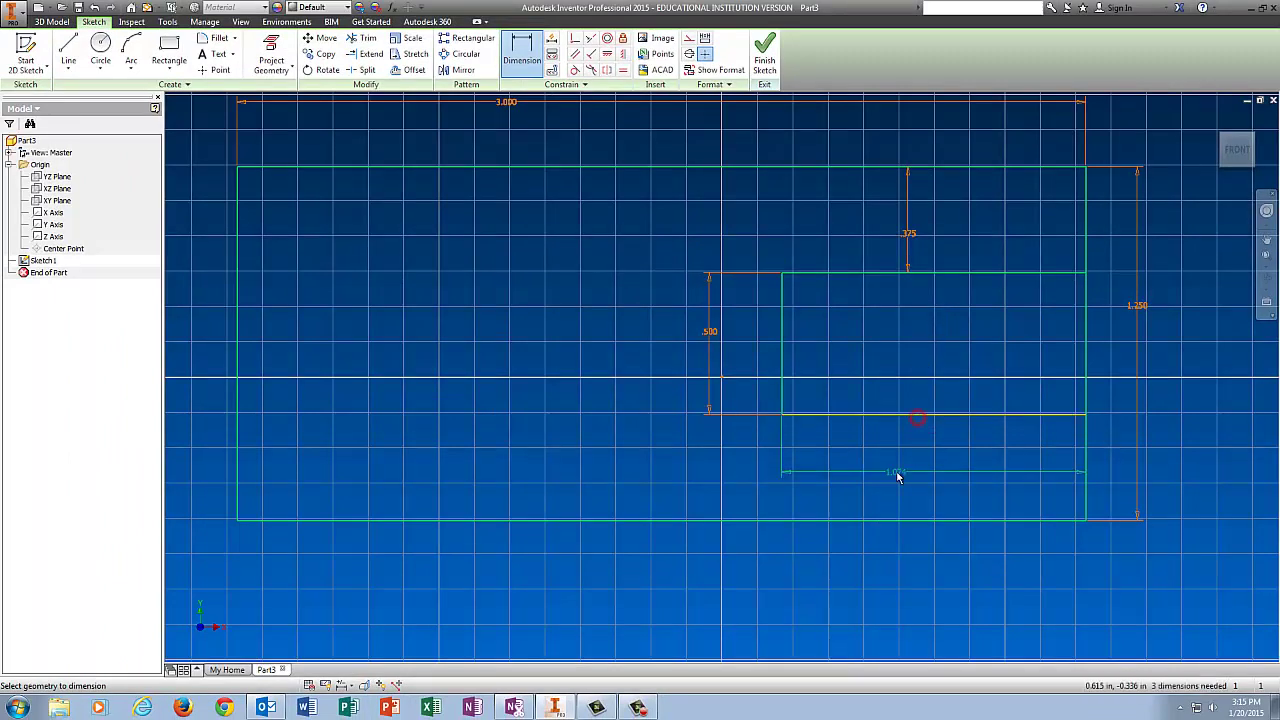
pyautogui.click(897, 474)
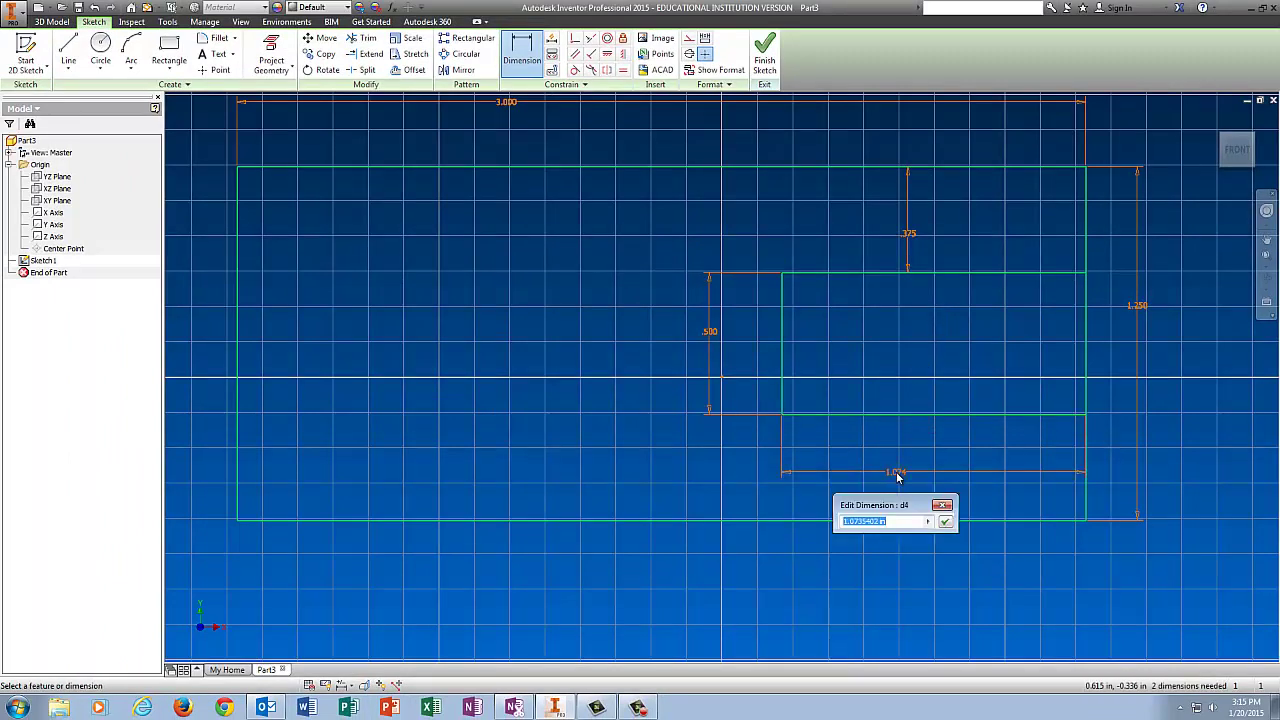
pyautogui.write('1')
pyautogui.press('Return')
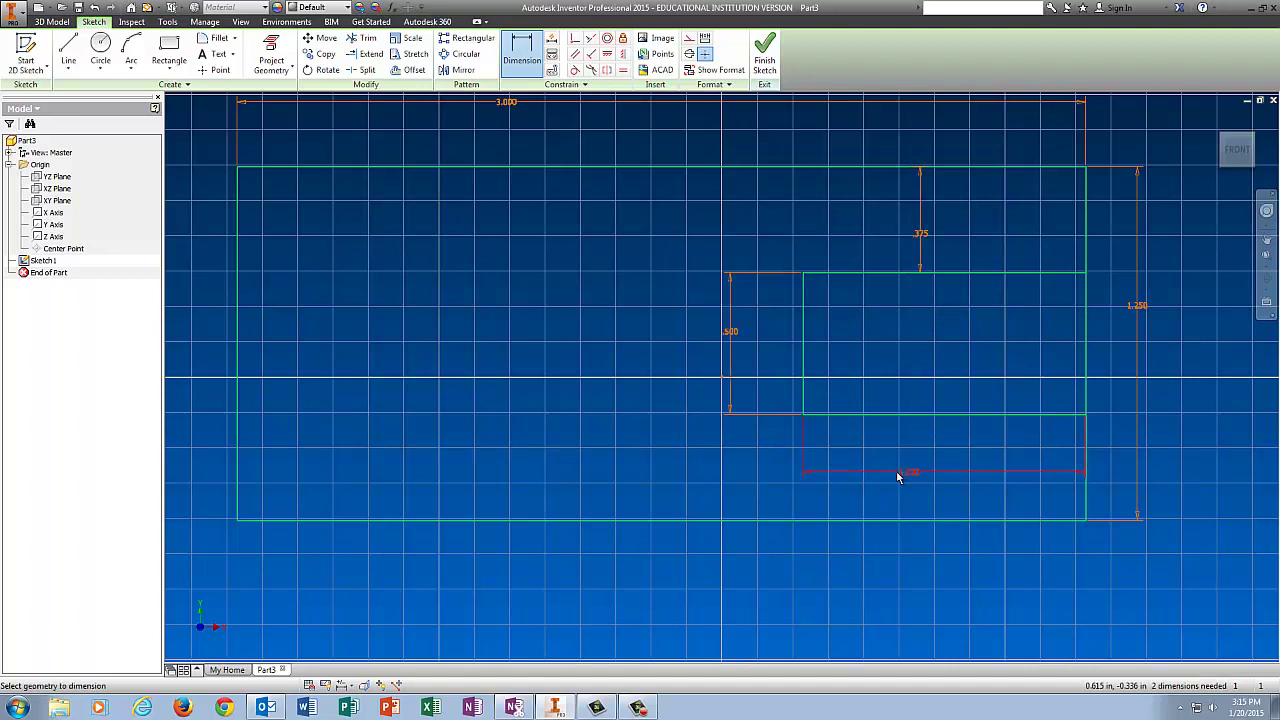
# Step: Try trimming the right edge across the slot, dismissing the trim error
pyautogui.click(358, 40)
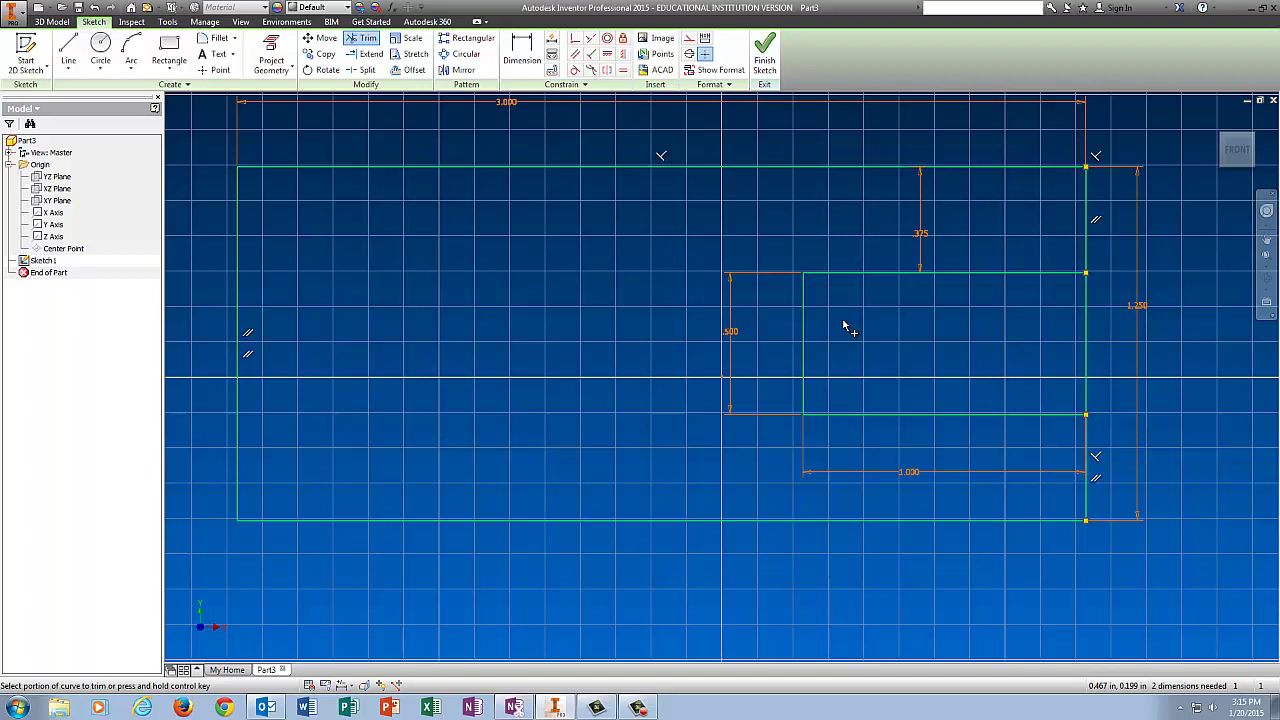
pyautogui.click(1085, 326)
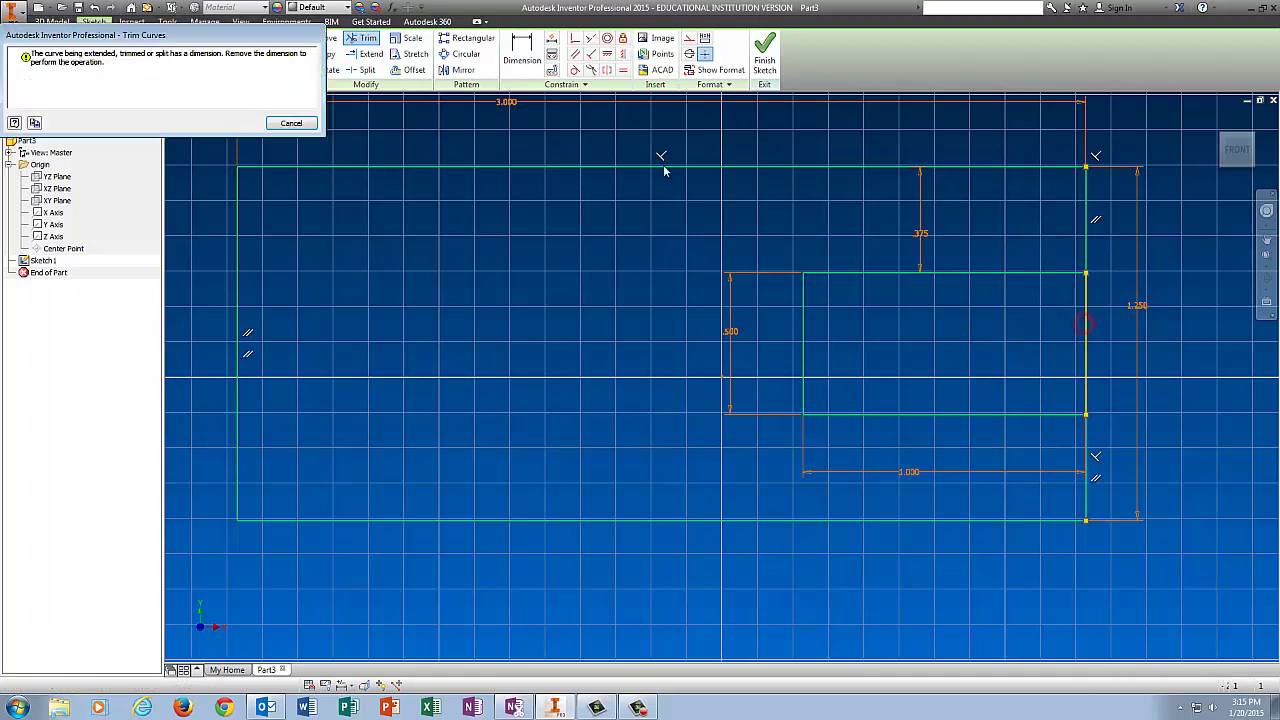
pyautogui.click(292, 122)
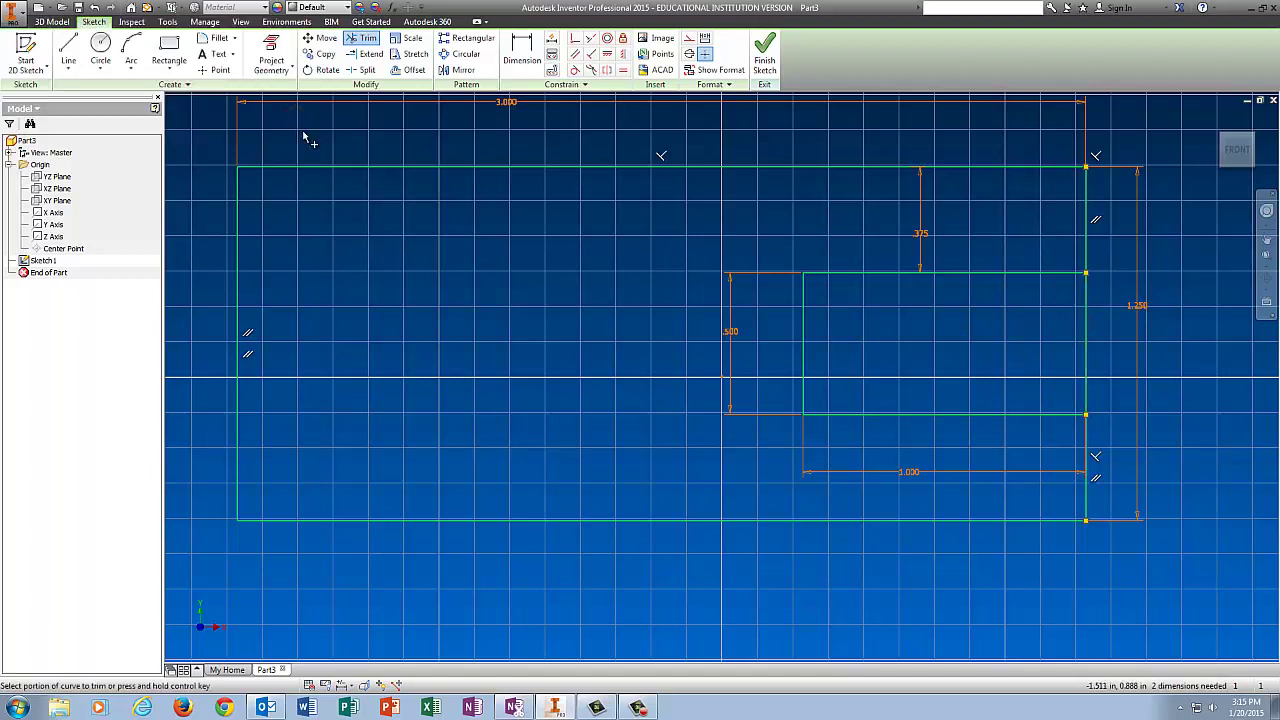
pyautogui.press('Escape')
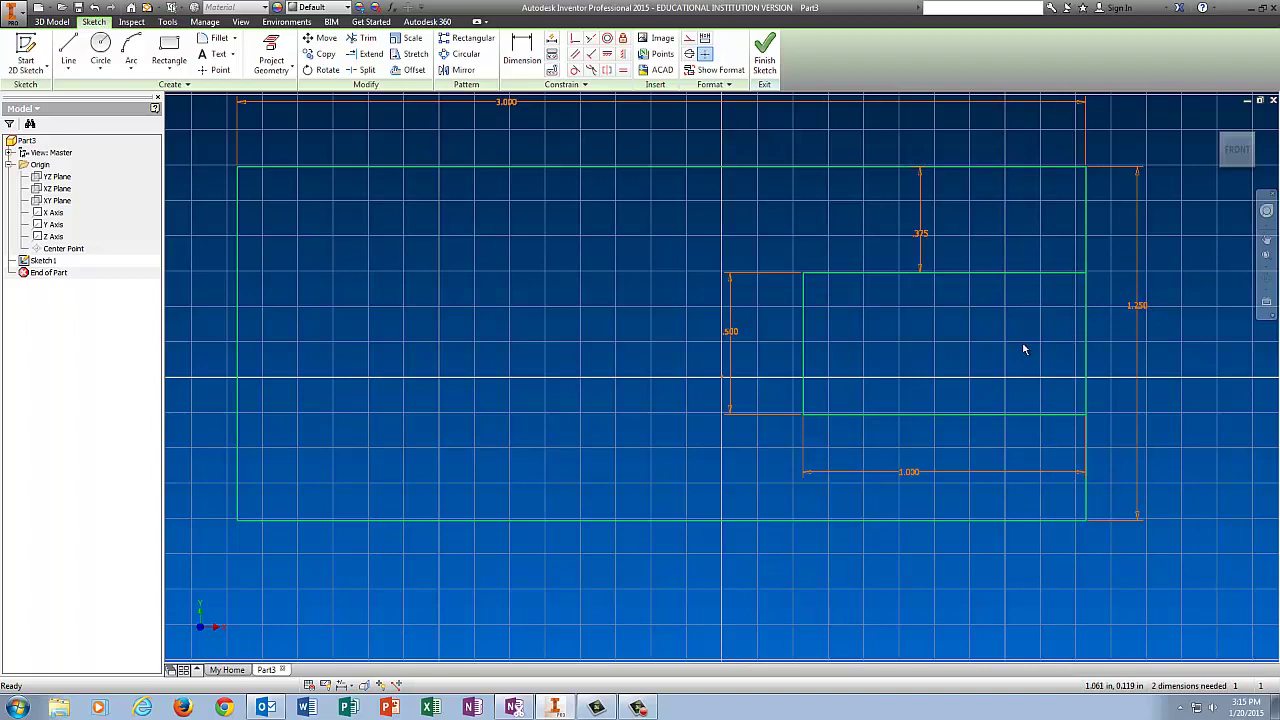
# Step: Finish the sketch and extrude the slotted profile 1.25 into a solid block
pyautogui.click(764, 52)
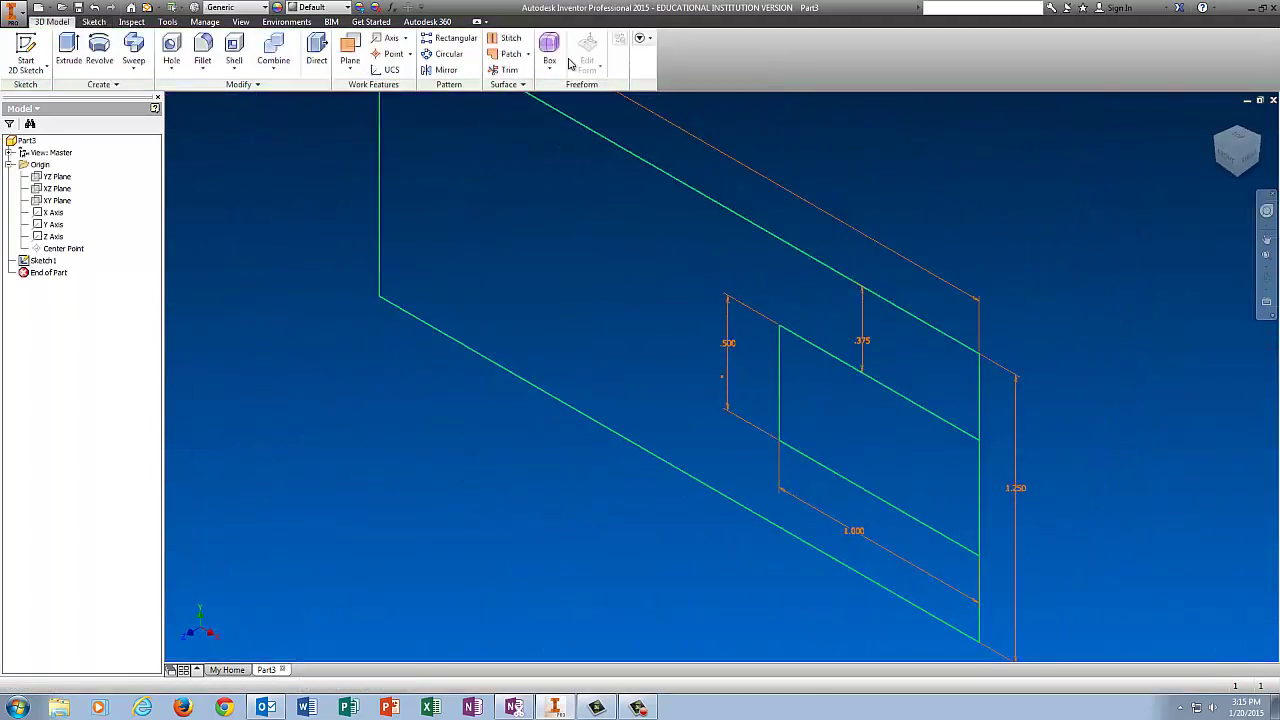
pyautogui.click(68, 48)
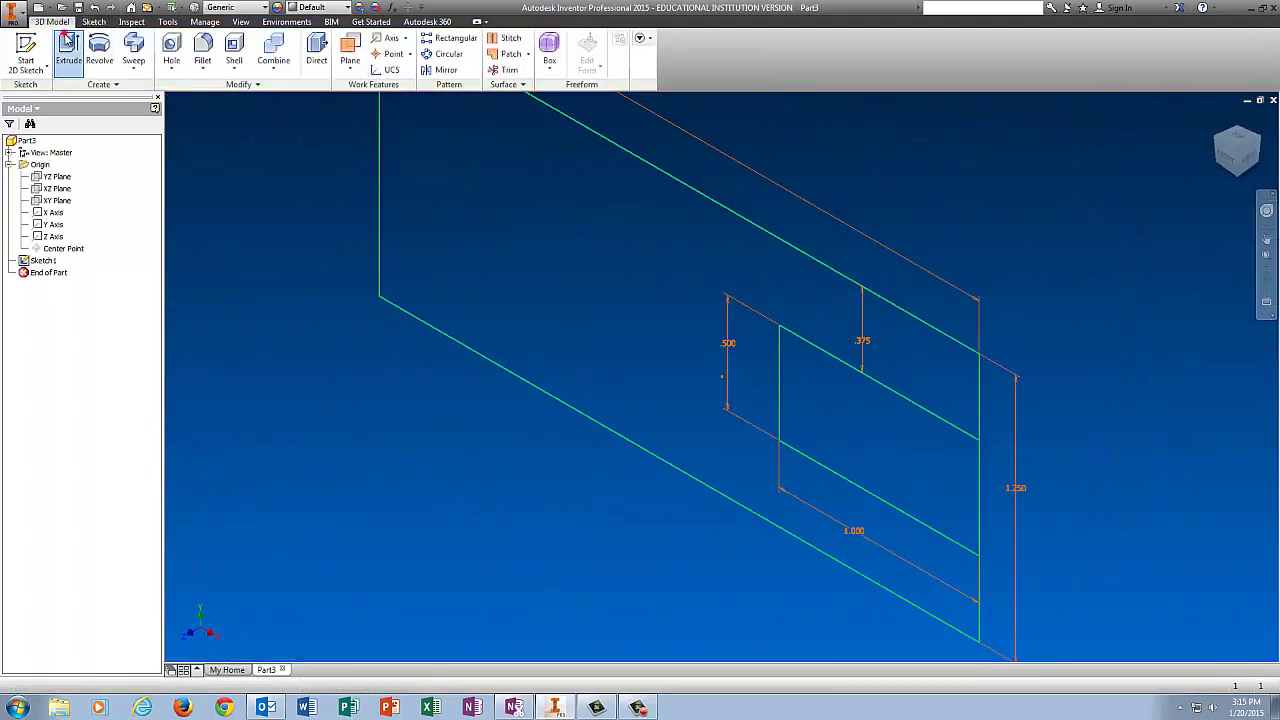
pyautogui.click(602, 317)
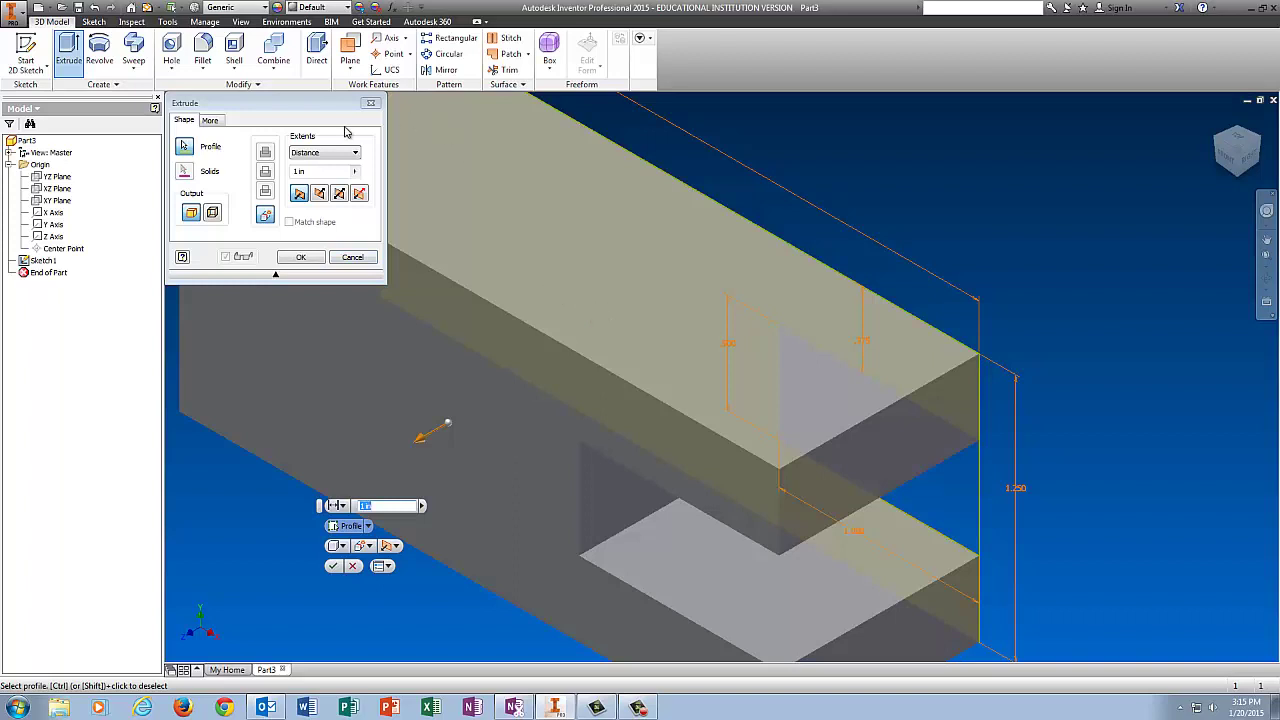
pyautogui.moveTo(314, 170); pyautogui.dragTo(288, 173)
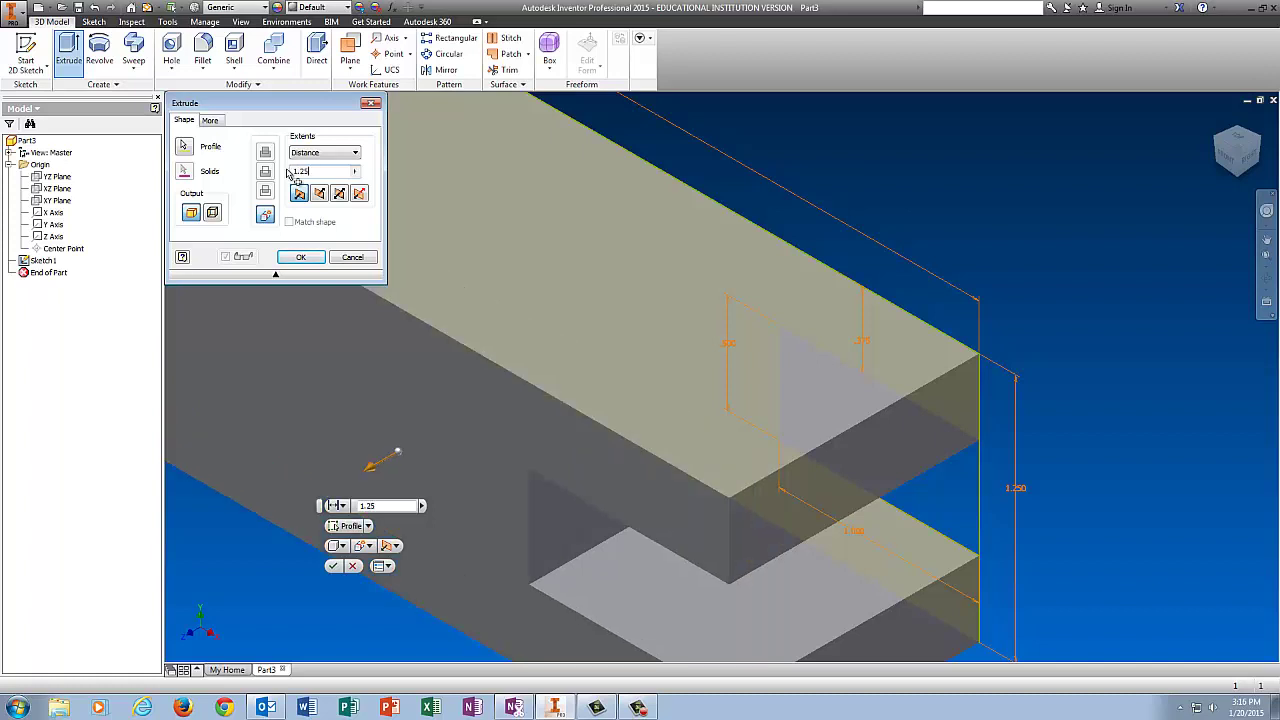
pyautogui.press('Return')
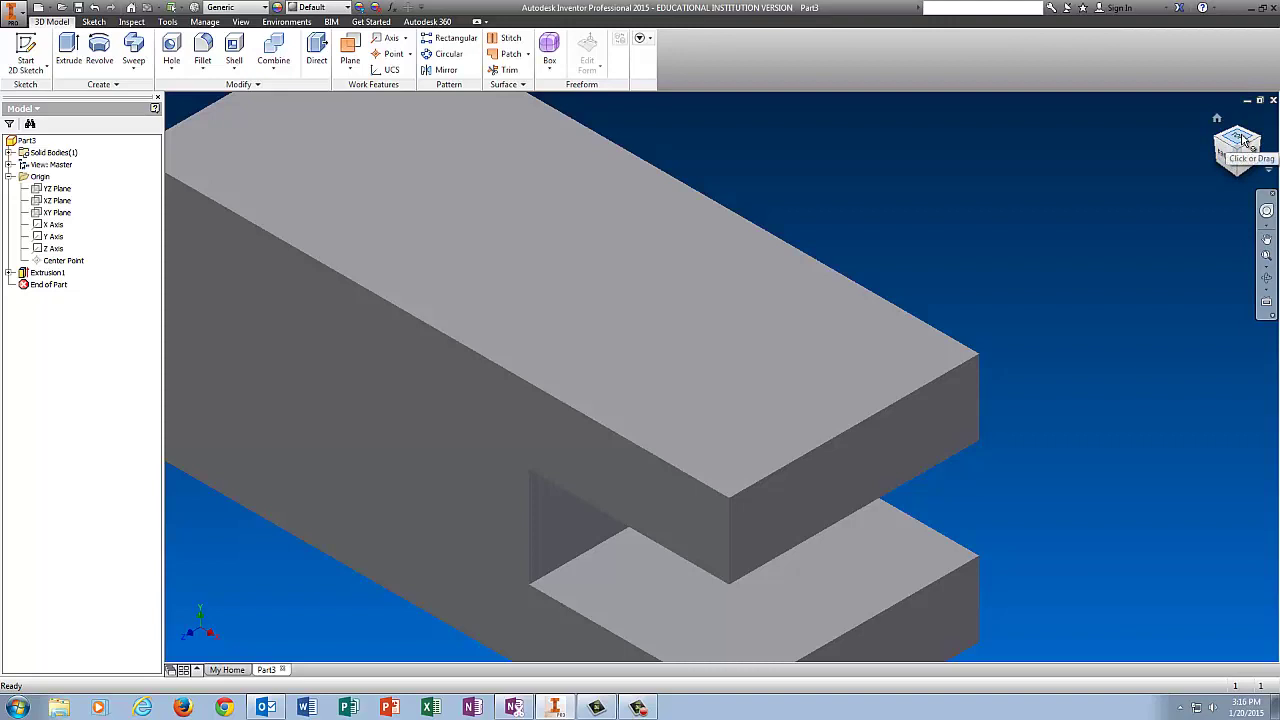
# Step: Switch to the Top view, start a sketch on the block's face, and project cut edges
pyautogui.click(1240, 138)
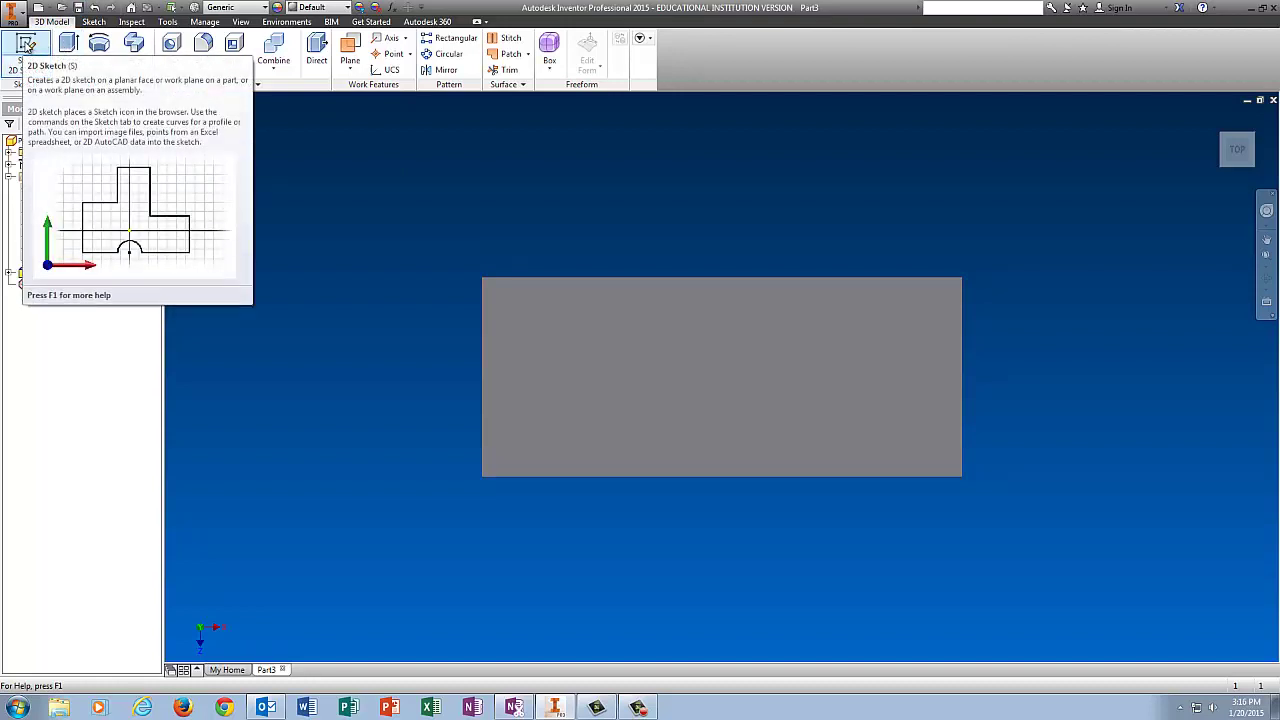
pyautogui.click(25, 45)
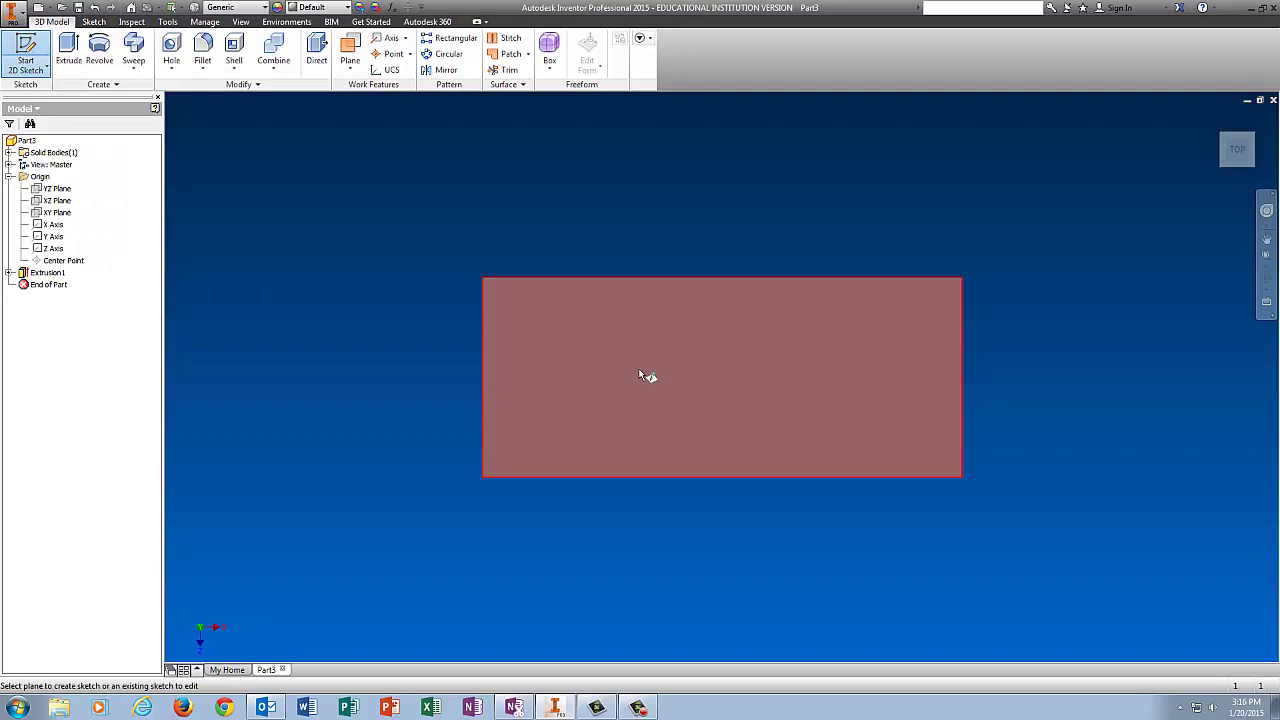
pyautogui.click(638, 368)
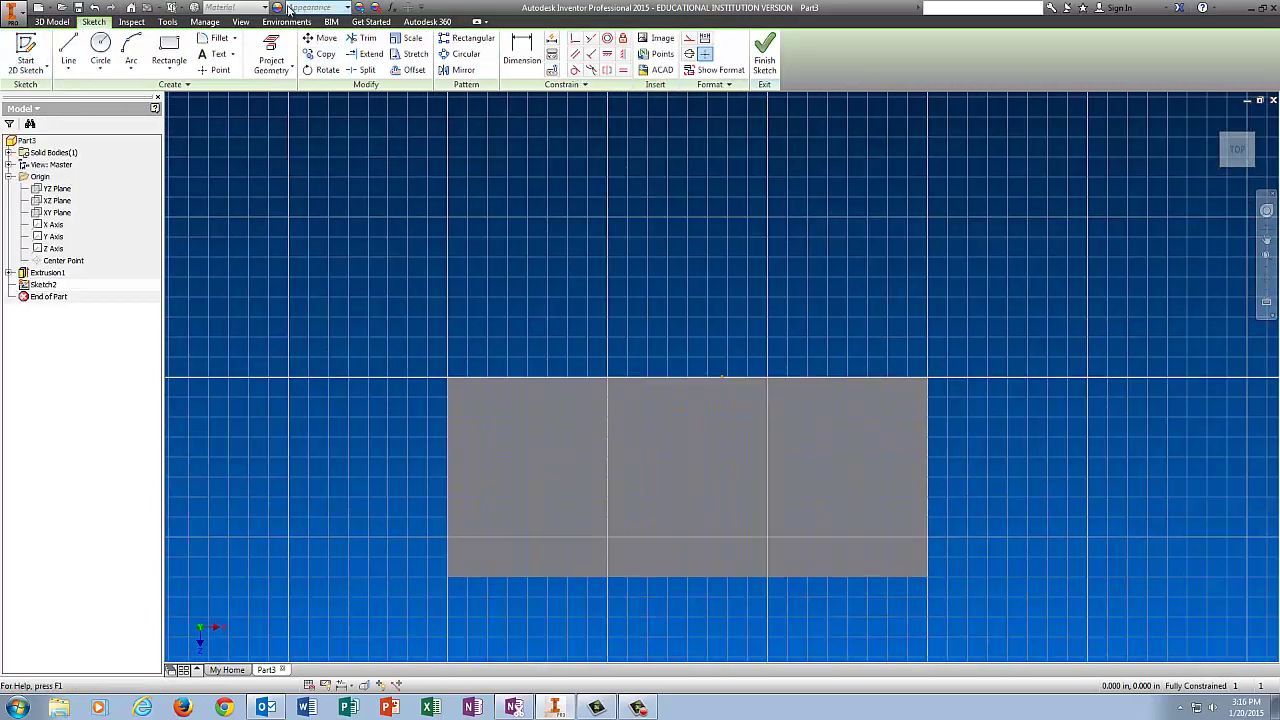
pyautogui.click(278, 77)
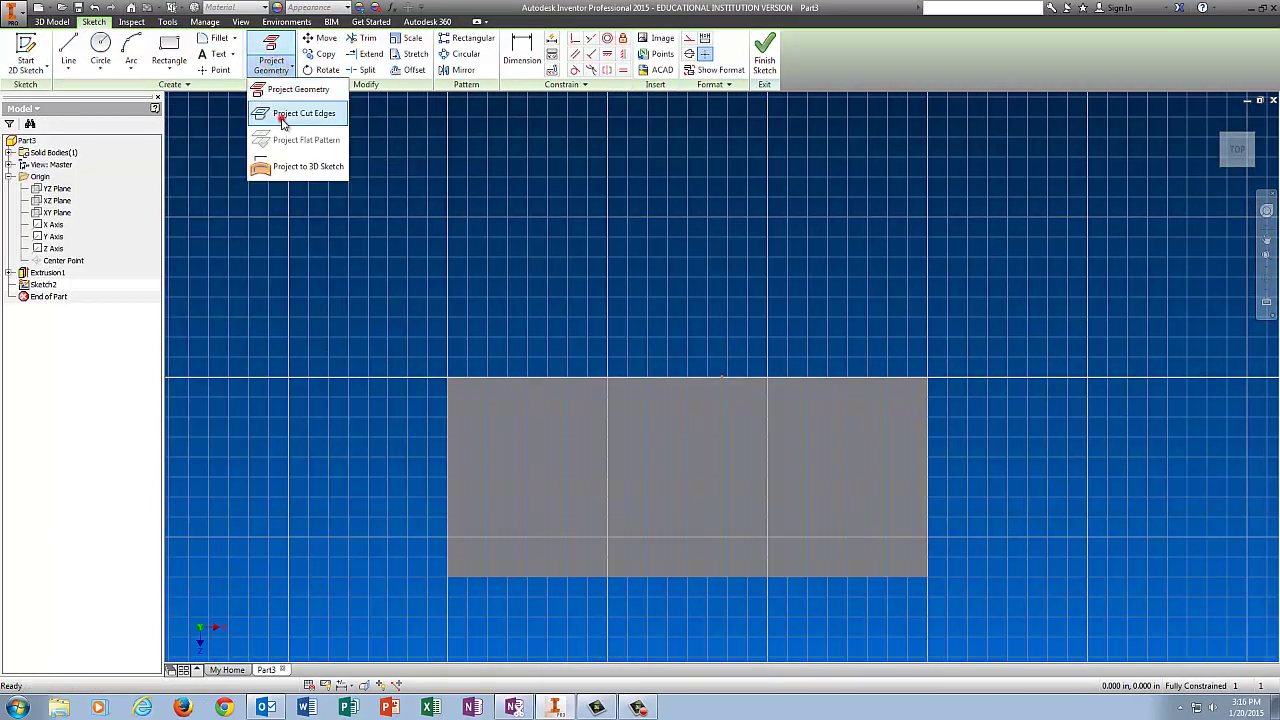
pyautogui.click(282, 116)
# Step: Draw a rectangle at the left edge and dimension it .375 below the block's top edge
pyautogui.click(169, 50)
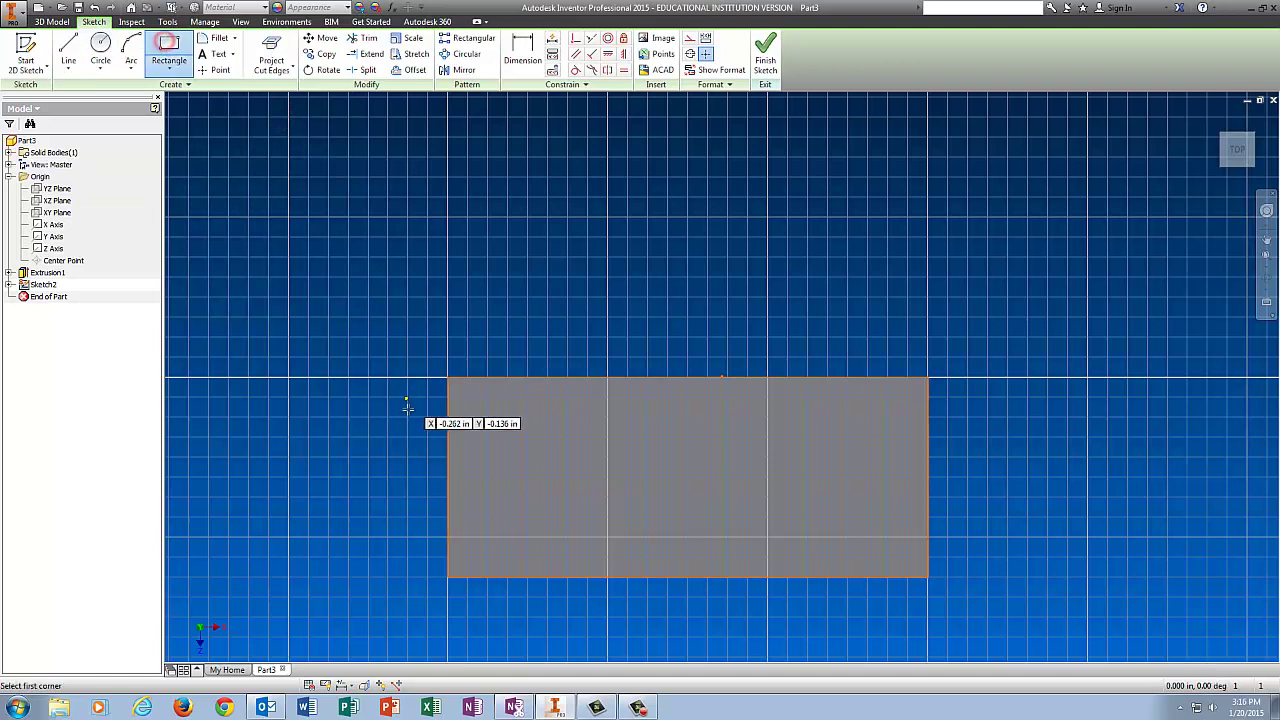
pyautogui.click(448, 445)
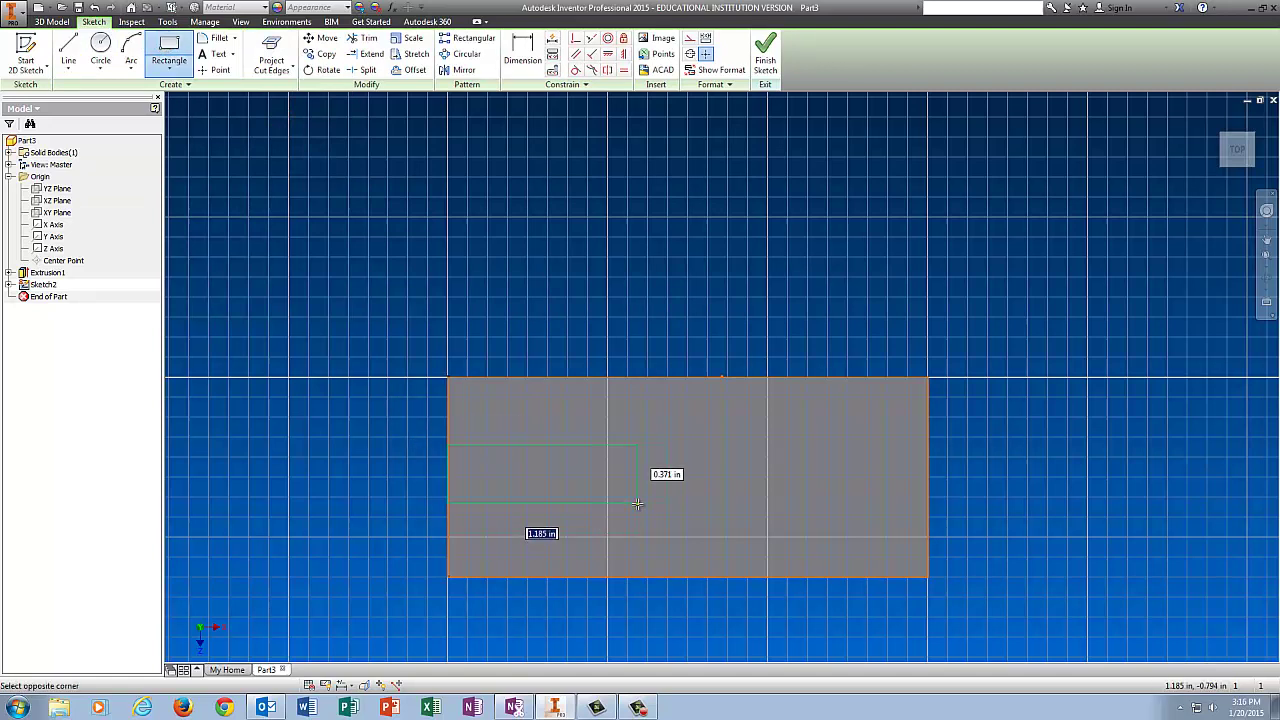
pyautogui.click(637, 503)
pyautogui.click(523, 52)
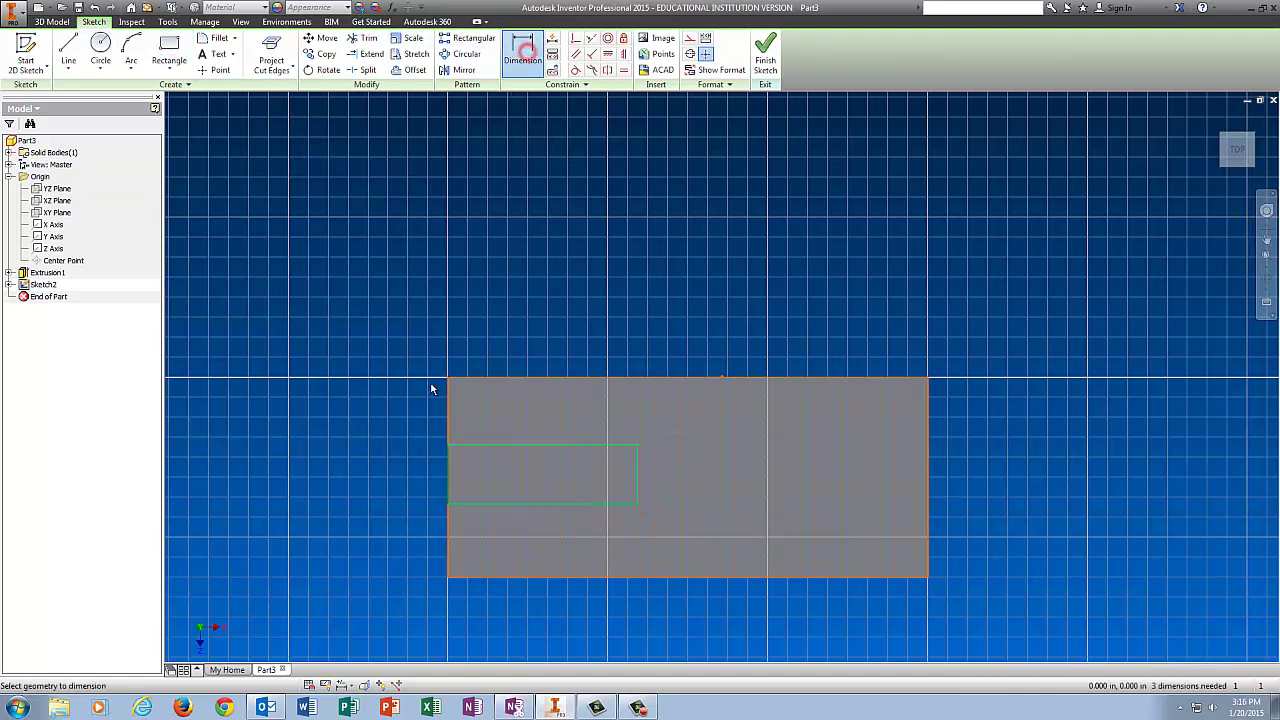
pyautogui.click(494, 378)
pyautogui.click(494, 444)
pyautogui.click(499, 402)
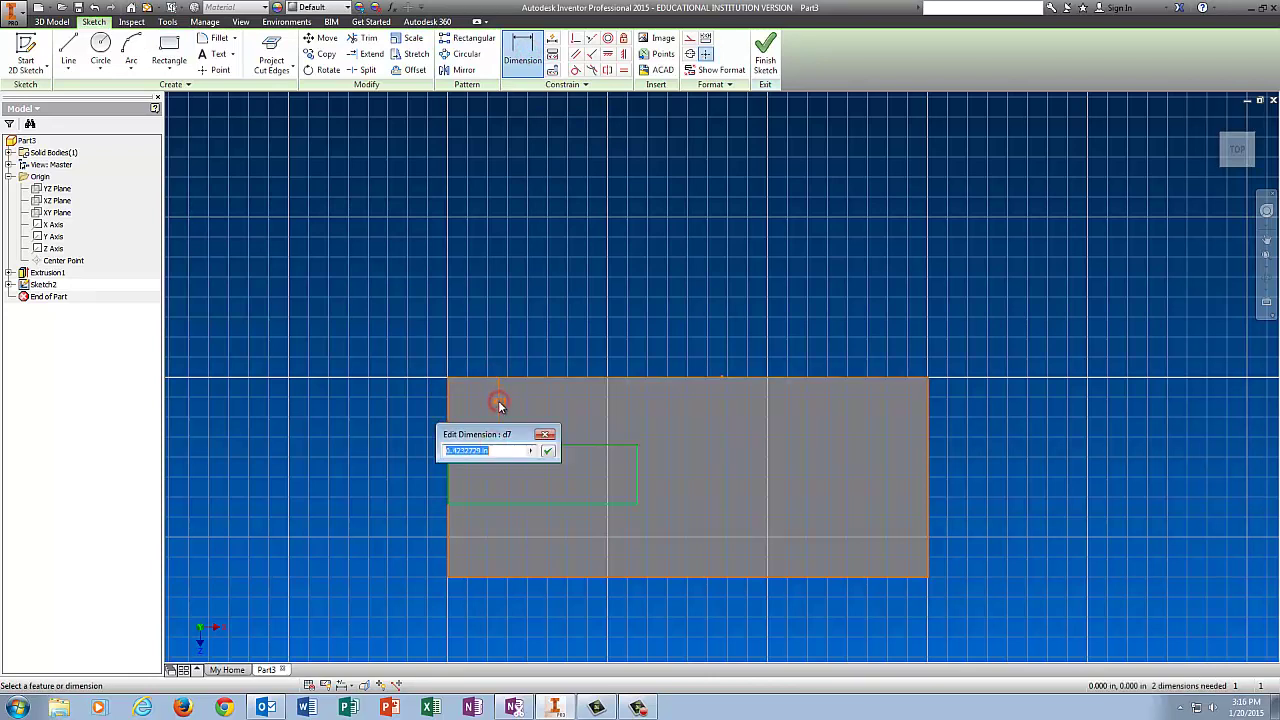
pyautogui.press('Return')
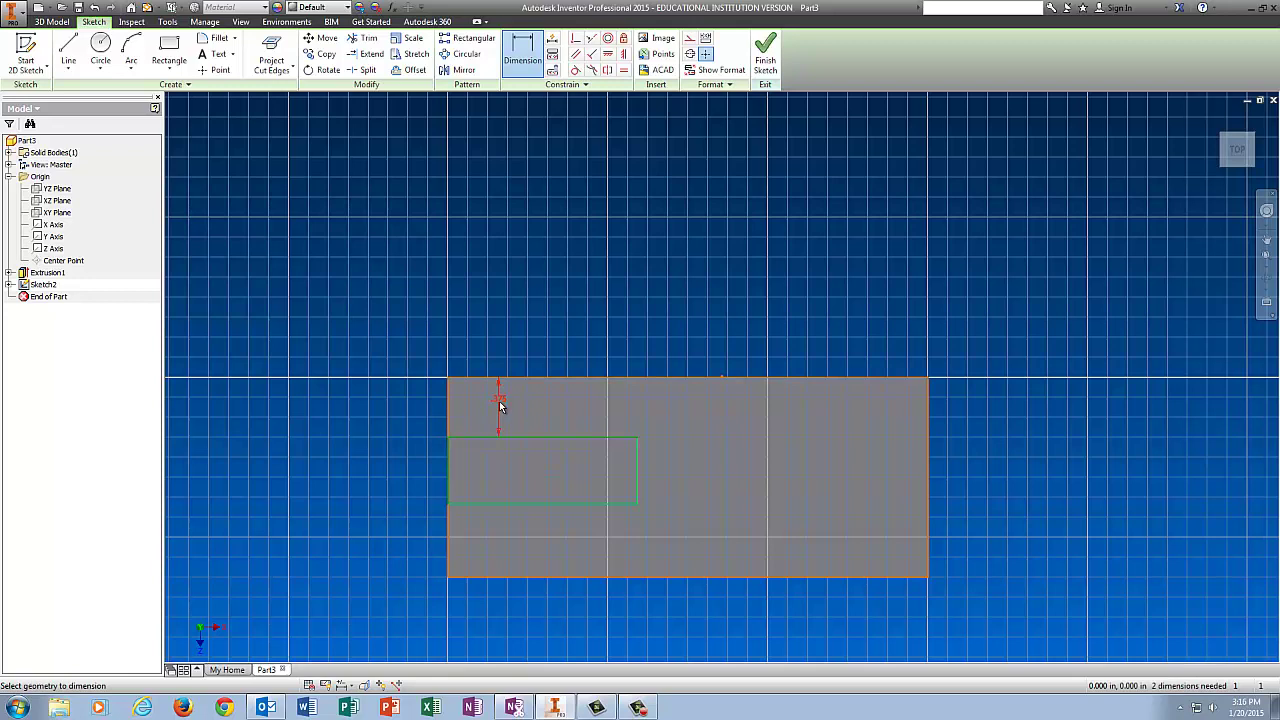
# Step: Dimension the rectangle .5 tall and 1 wide
pyautogui.click(494, 437)
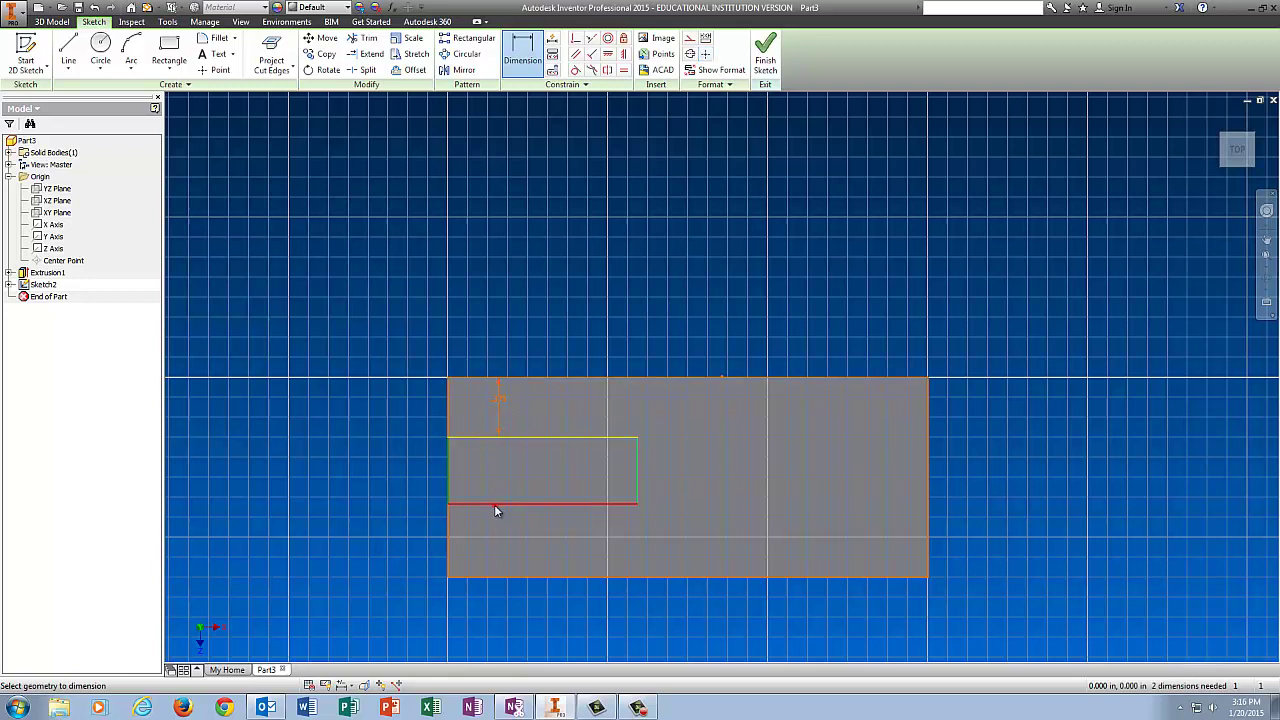
pyautogui.click(495, 504)
pyautogui.click(499, 488)
pyautogui.write('.5')
pyautogui.press('Return')
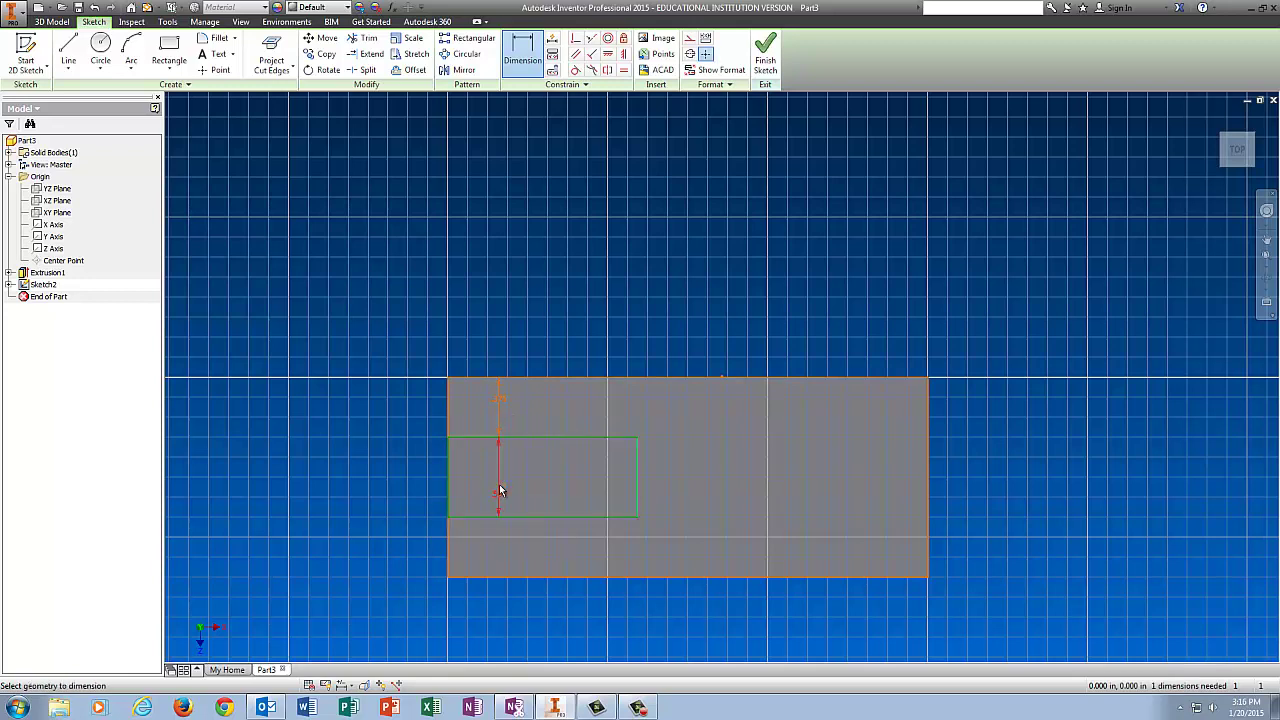
pyautogui.click(514, 517)
pyautogui.click(511, 553)
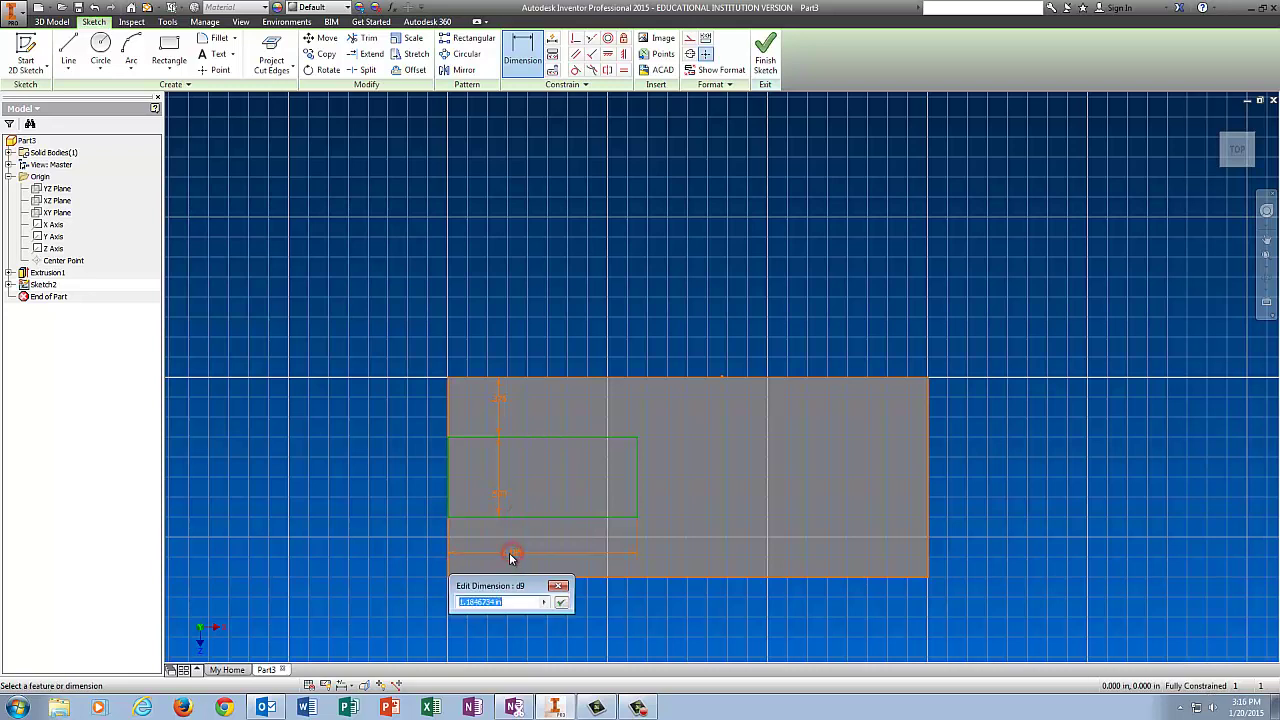
pyautogui.write('1')
pyautogui.press('Return')
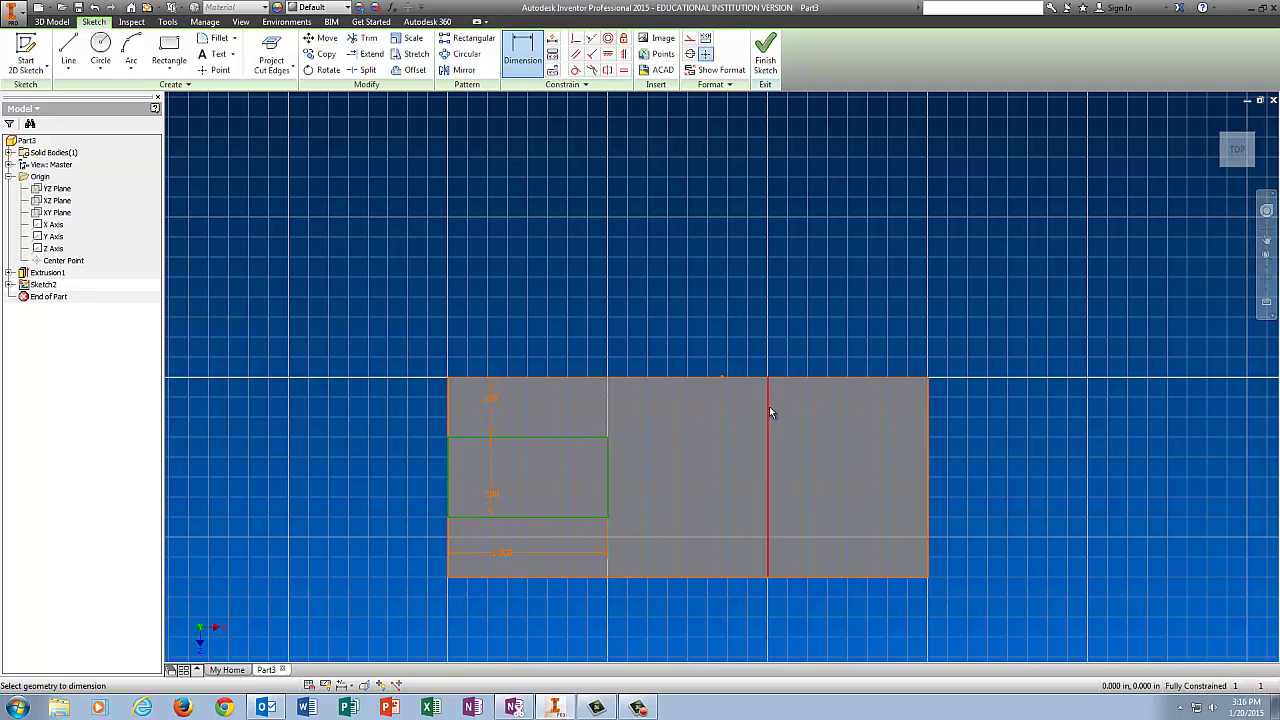
# Step: Finish Sketch2 and cut-extrude the small rectangle through the block as Extrusion2
pyautogui.click(775, 58)
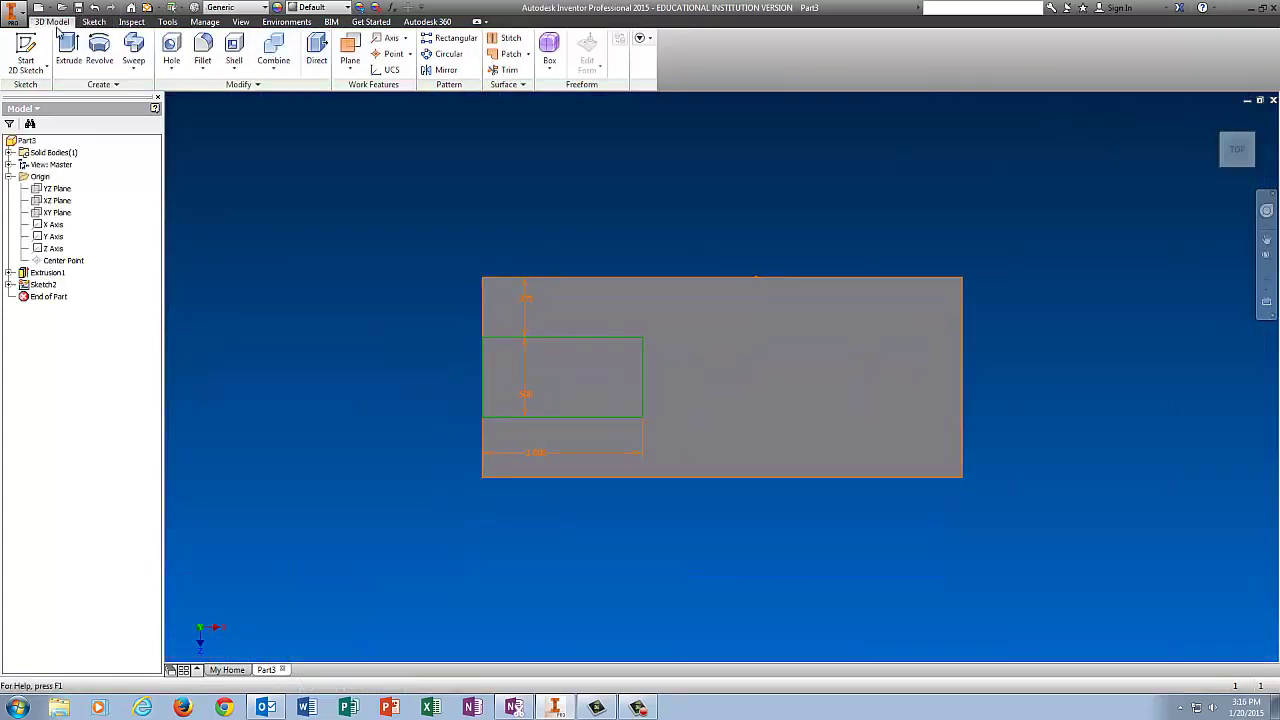
pyautogui.click(68, 46)
pyautogui.click(563, 379)
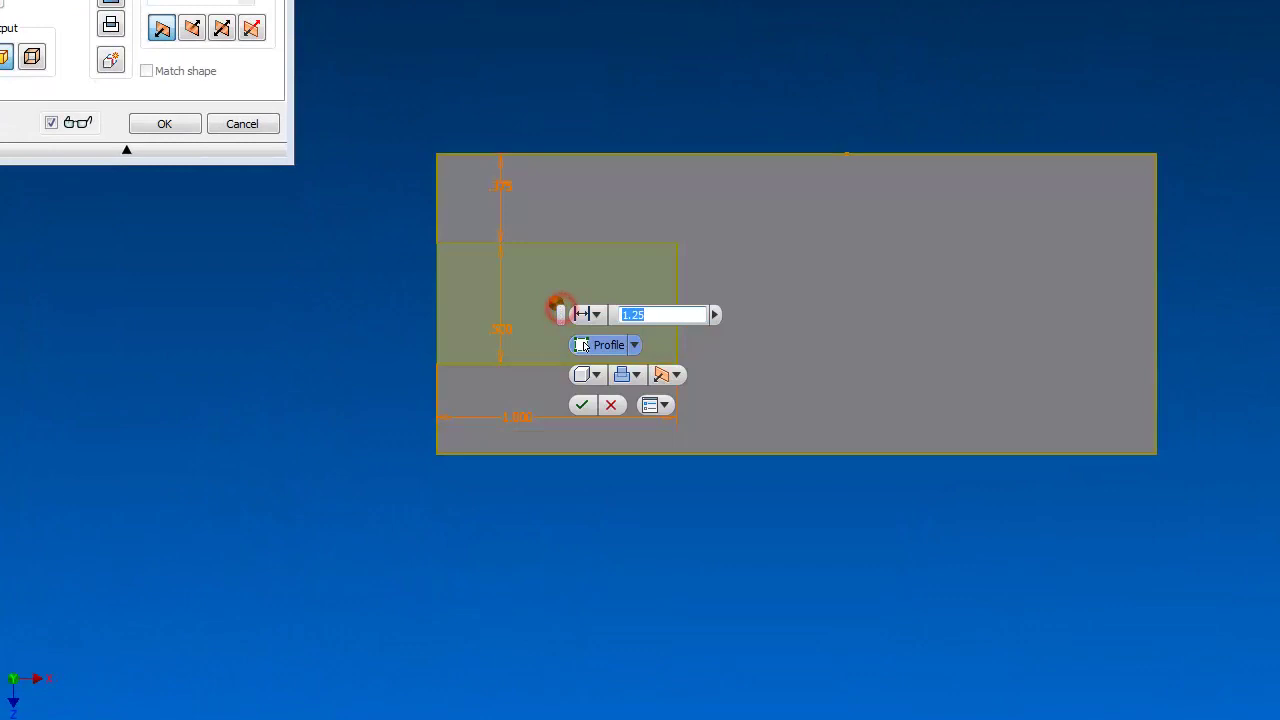
pyautogui.press('F6')
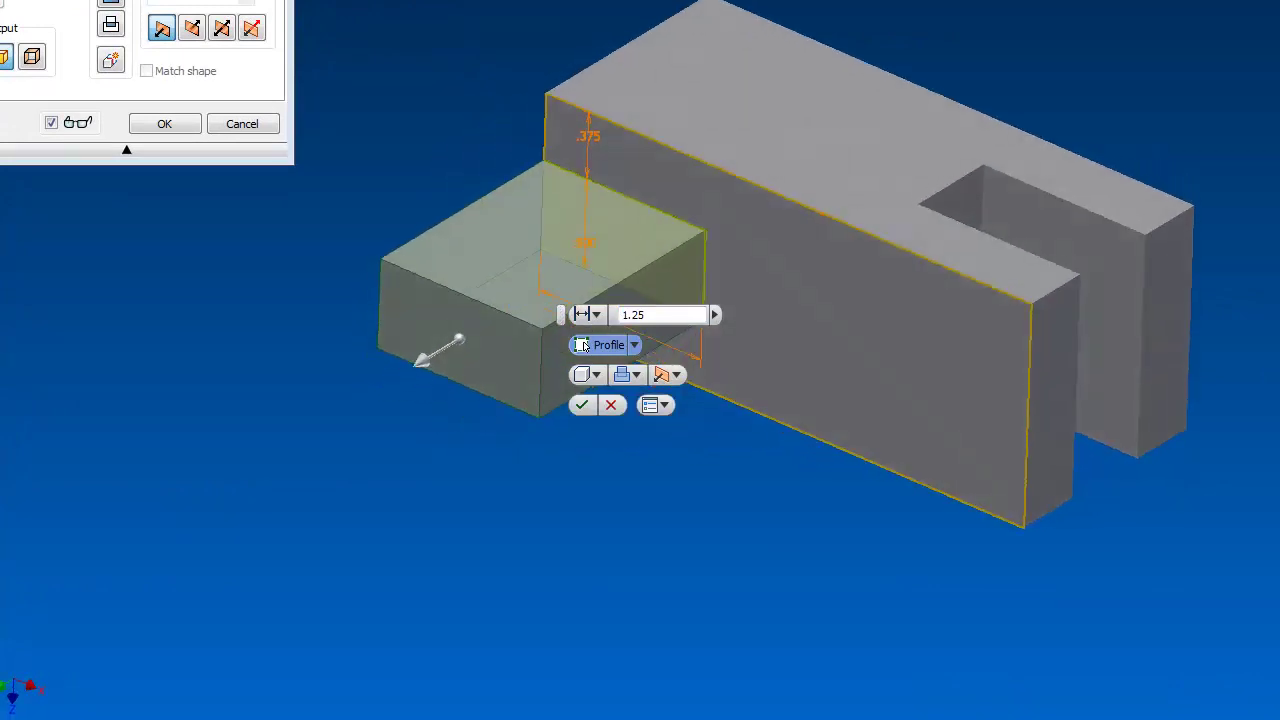
pyautogui.click(112, 3)
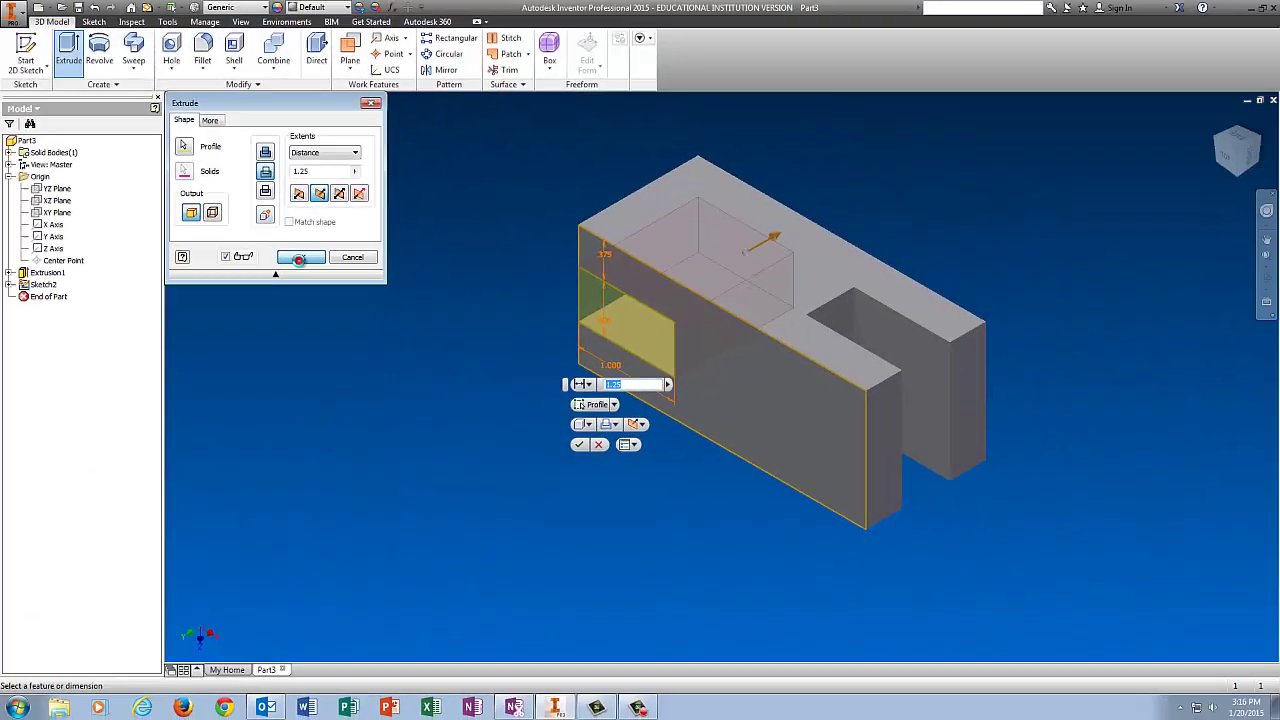
pyautogui.click(164, 123)
# Step: Return to the home view and start Sketch3 on the block's top face
pyautogui.click(1265, 147)
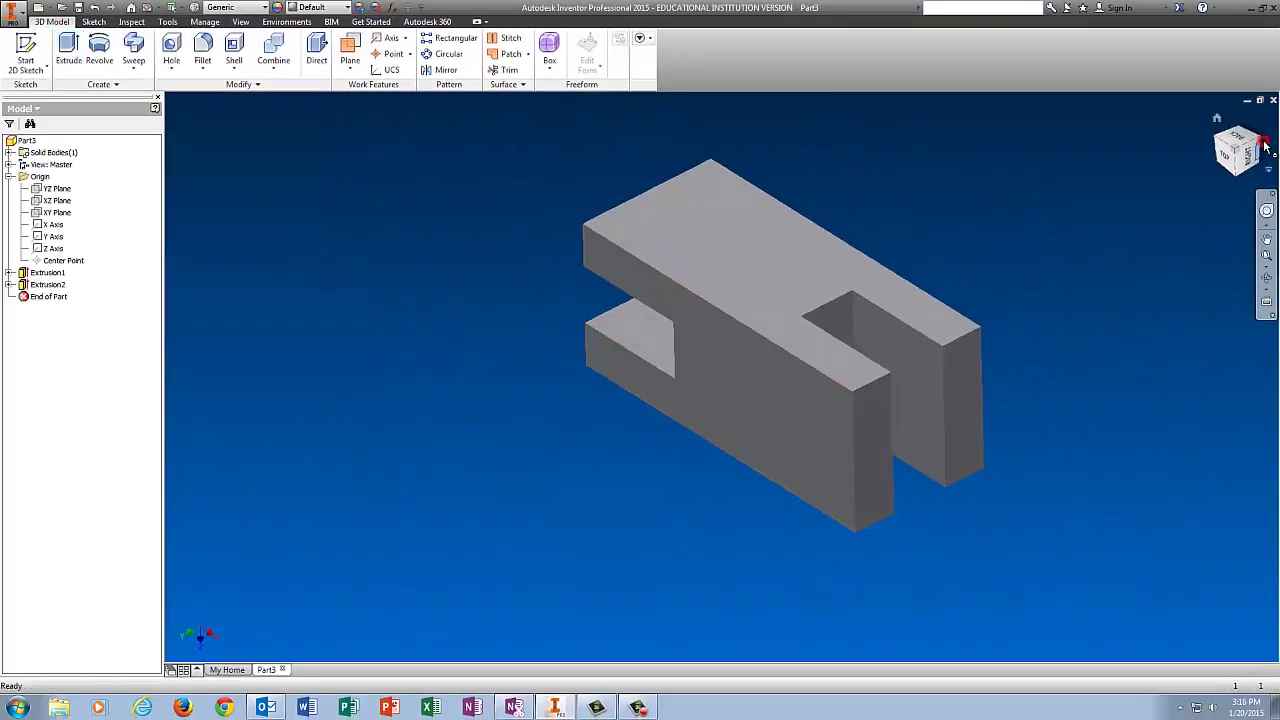
pyautogui.click(1216, 120)
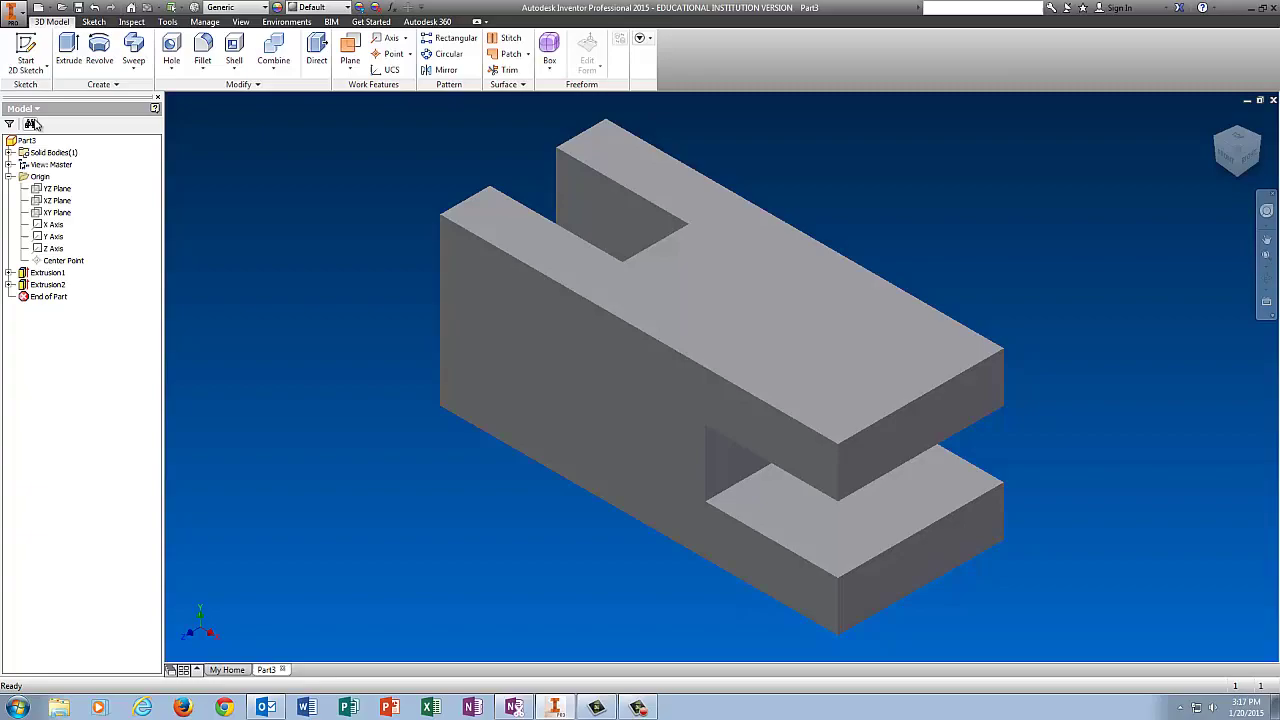
pyautogui.click(26, 50)
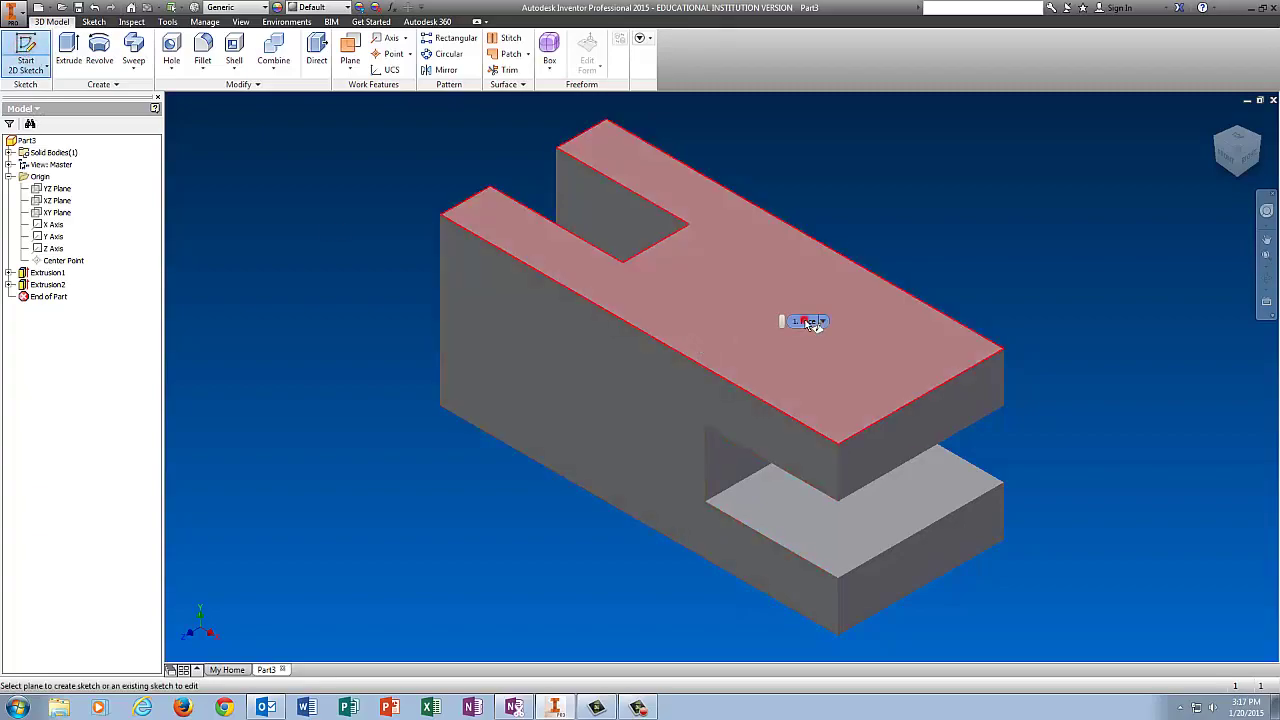
pyautogui.click(804, 320)
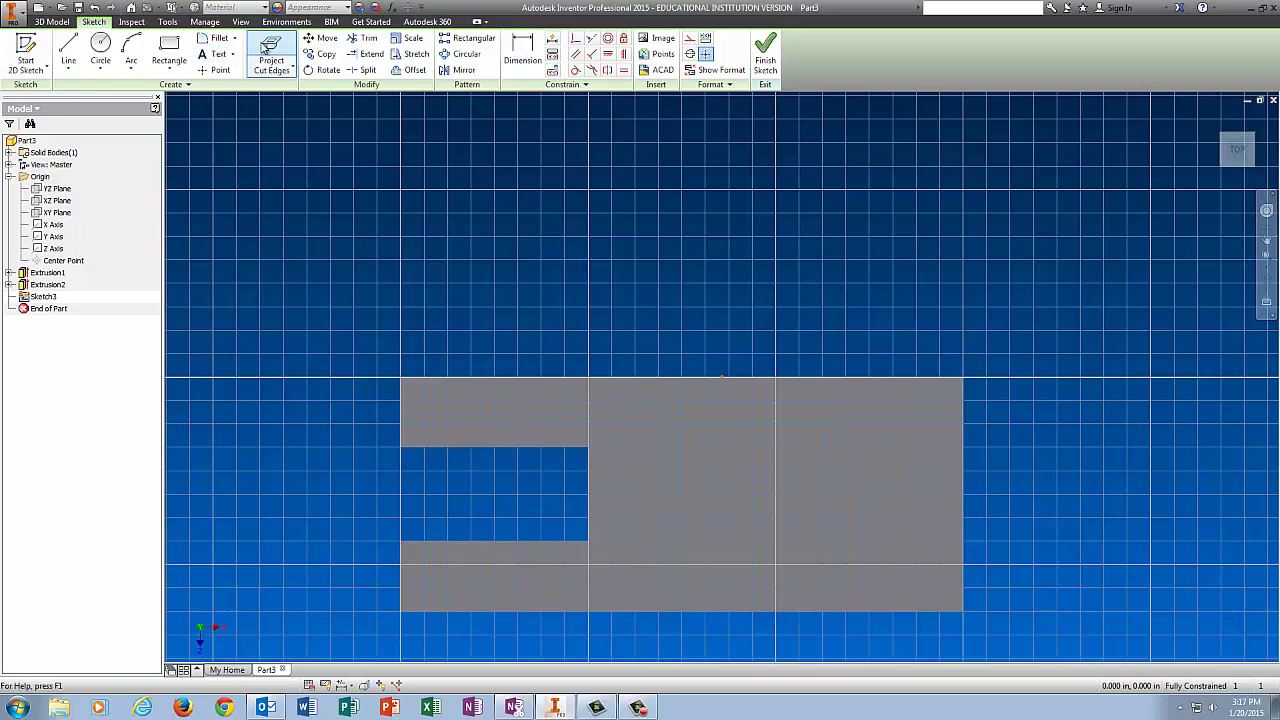
# Step: Project cut edges and draw a circle centred on the right edge, skipping its over-constraining diameter dimension
pyautogui.click(271, 55)
pyautogui.click(100, 48)
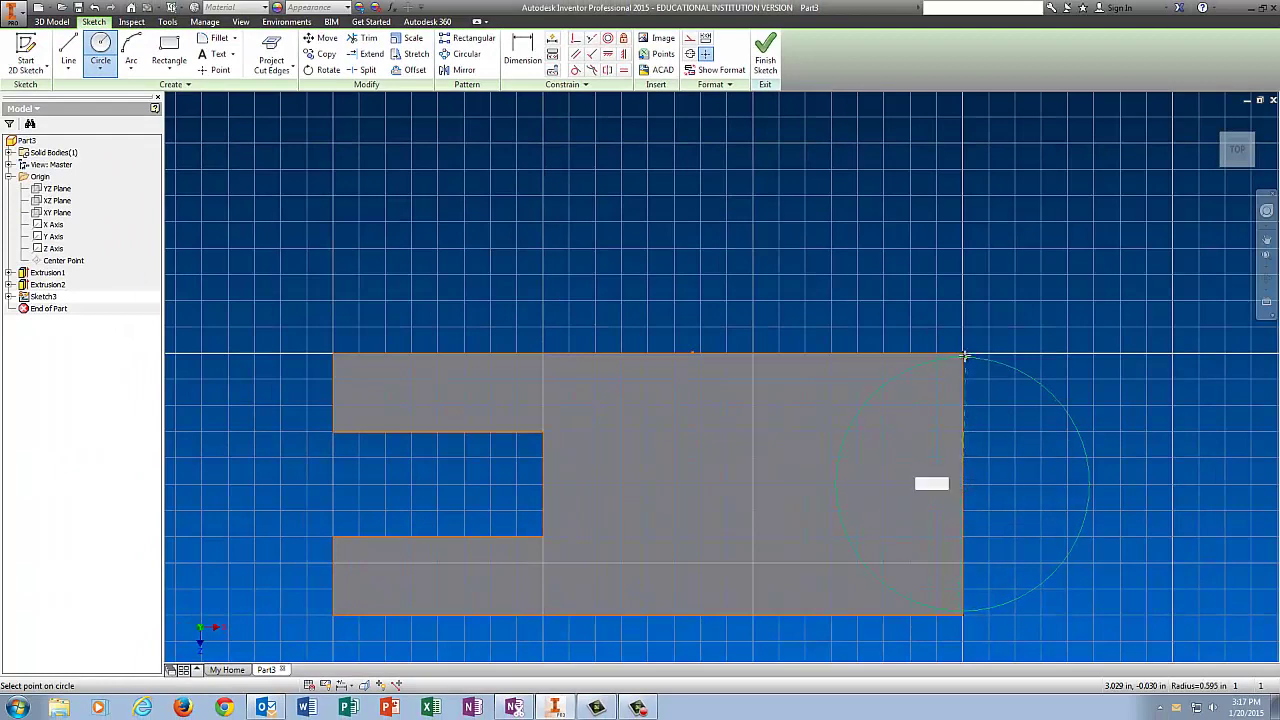
pyautogui.click(962, 354)
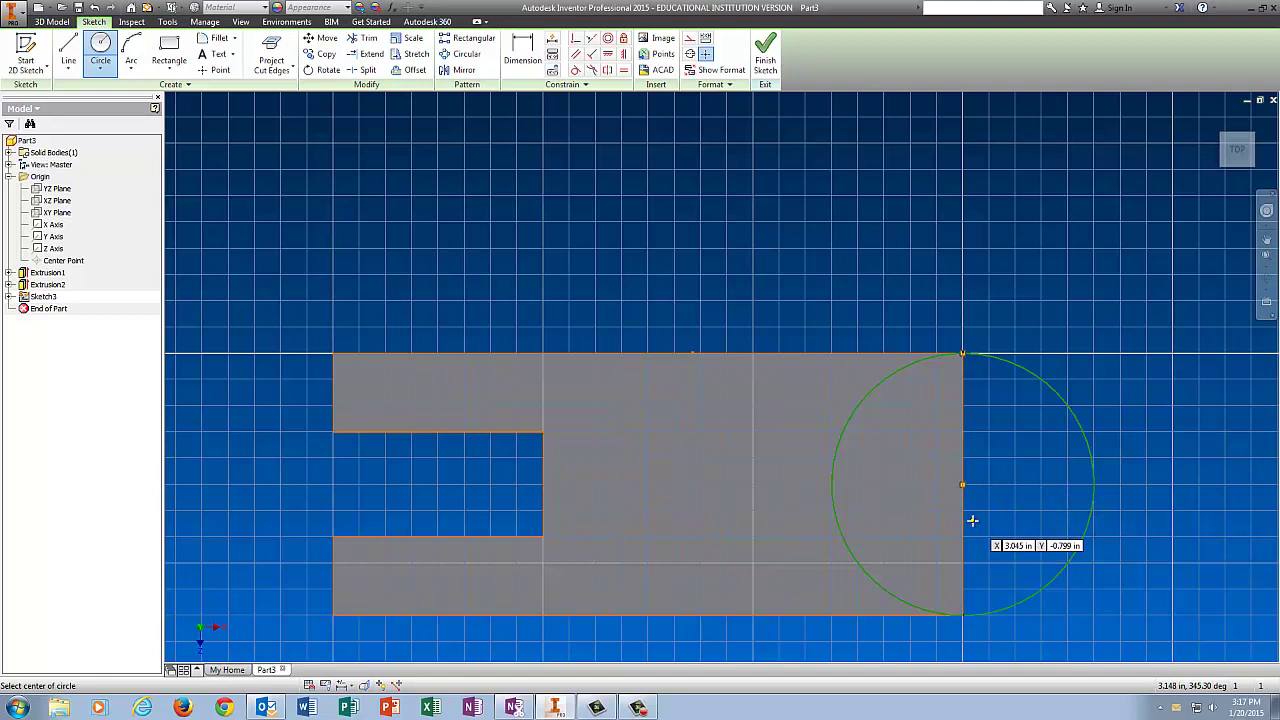
pyautogui.click(522, 50)
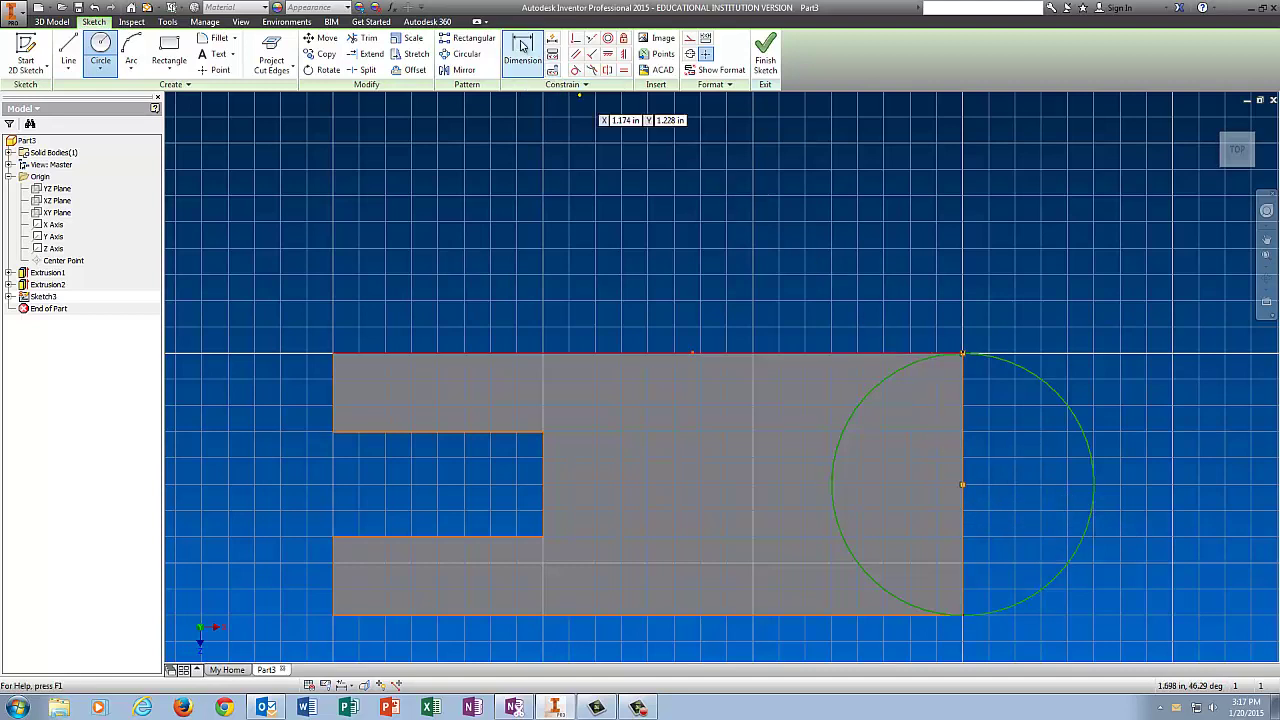
pyautogui.click(1041, 383)
pyautogui.click(1065, 279)
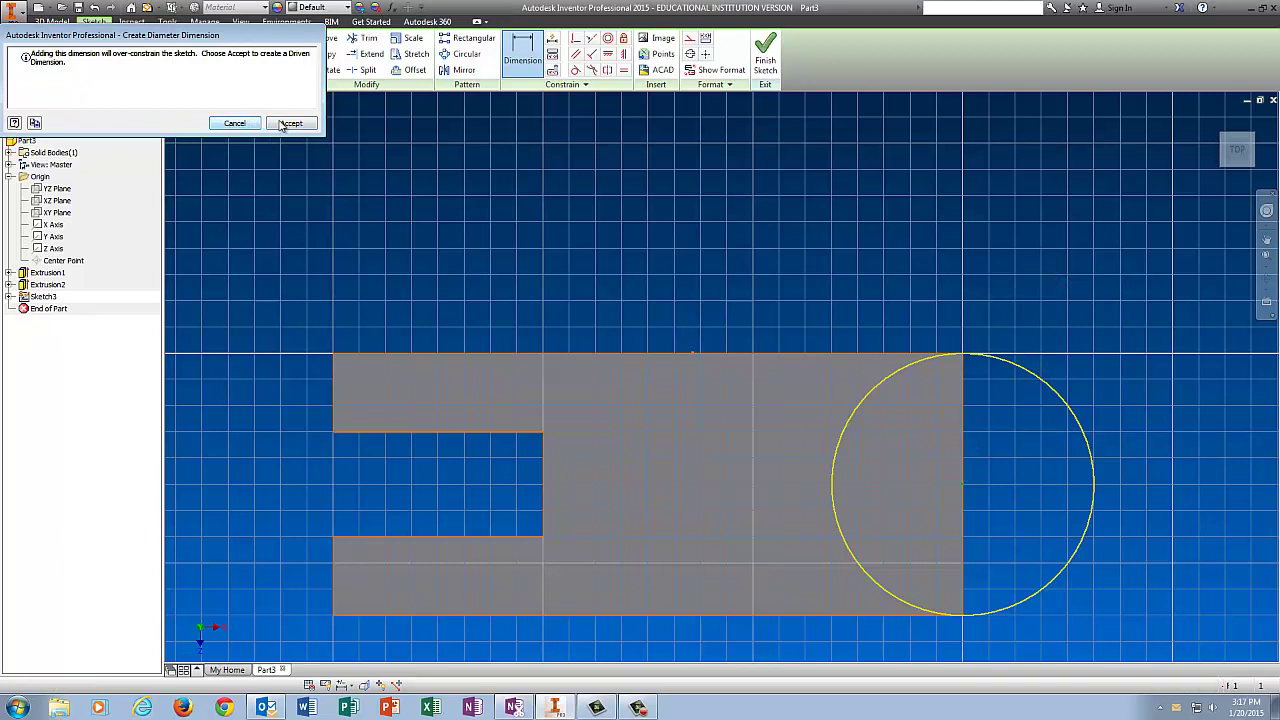
pyautogui.click(233, 123)
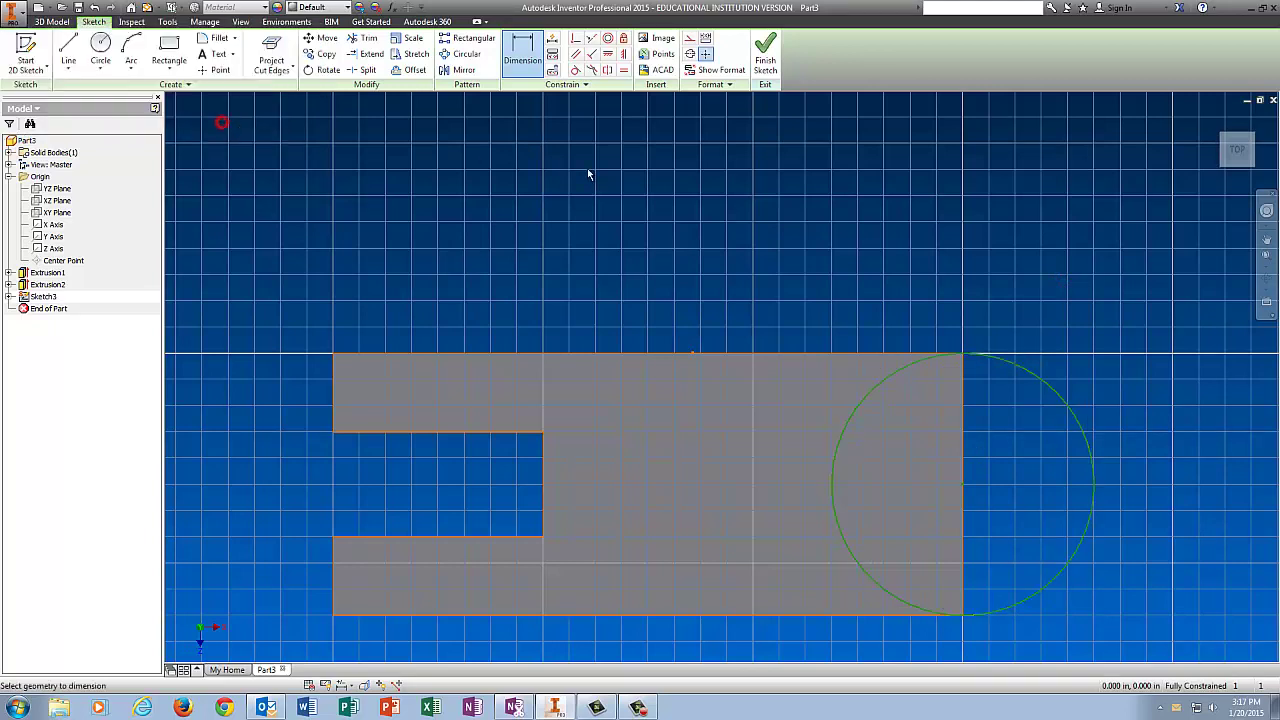
# Step: Trim away the circle's half inside the part and finish the sketch
pyautogui.click(353, 40)
pyautogui.click(842, 440)
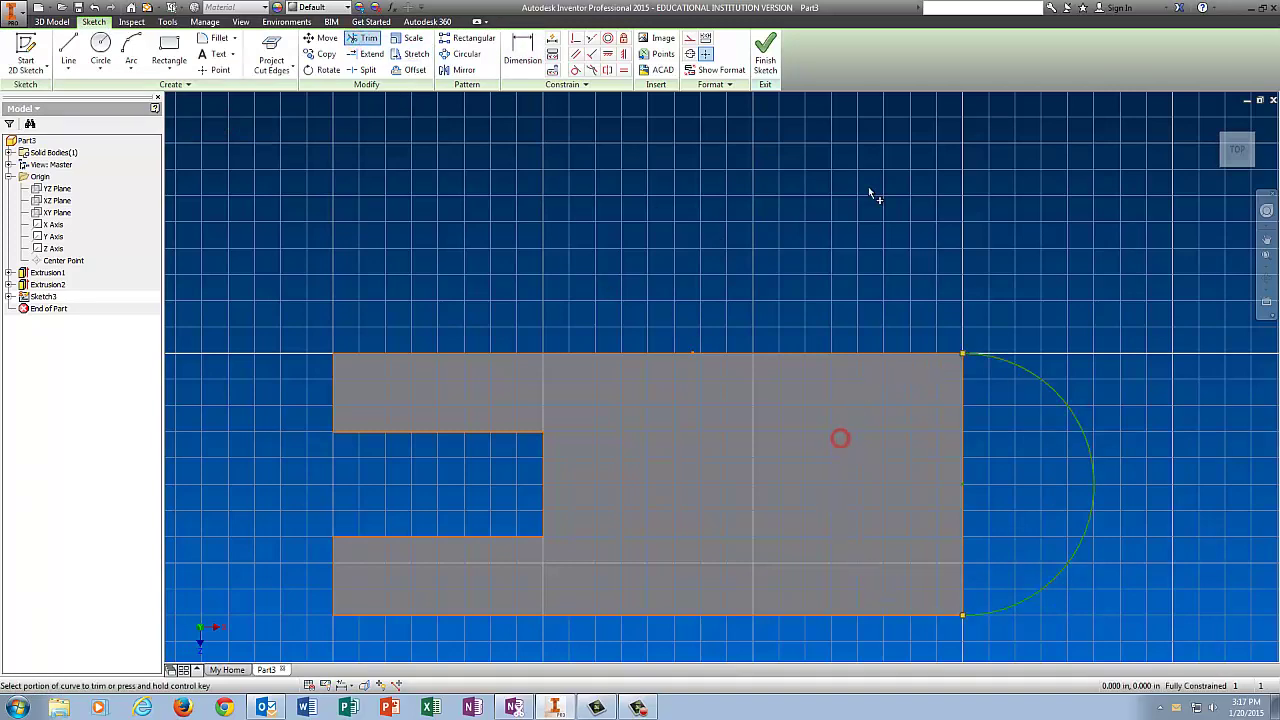
pyautogui.click(765, 50)
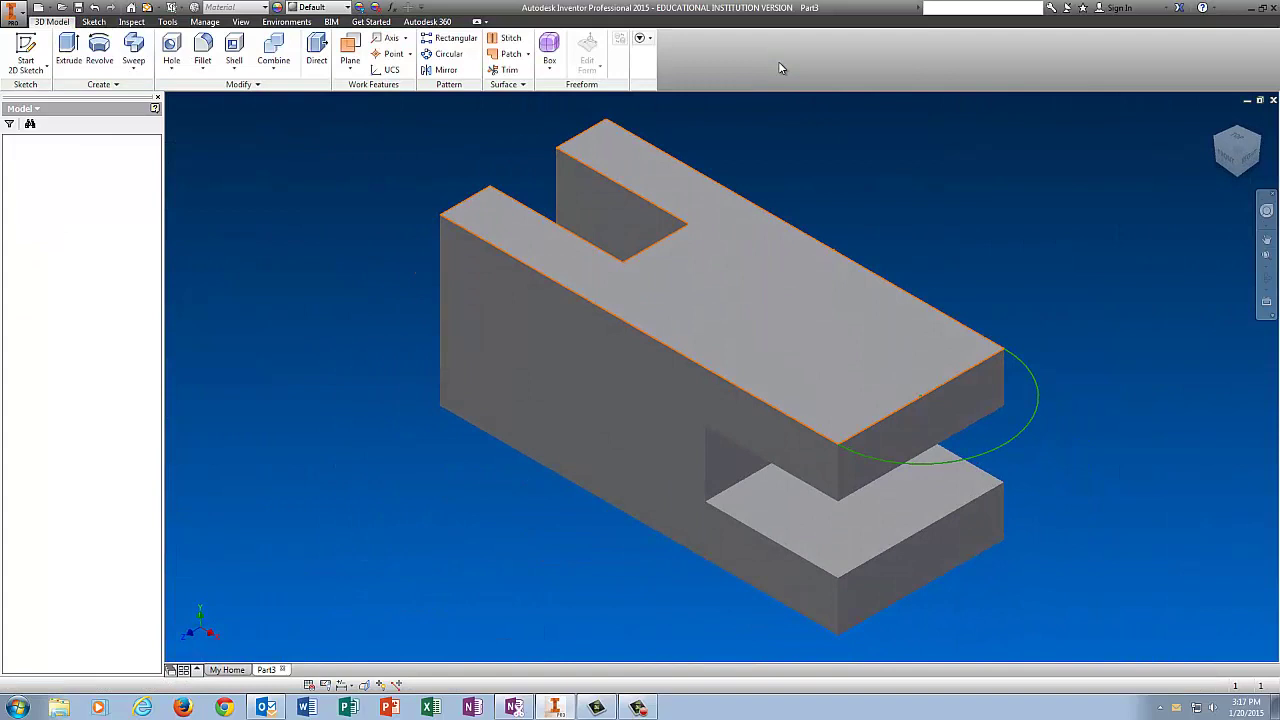
# Step: Cut-extrude the half-circle profile .375 deep in the flipped direction as Extrusion3
pyautogui.click(68, 47)
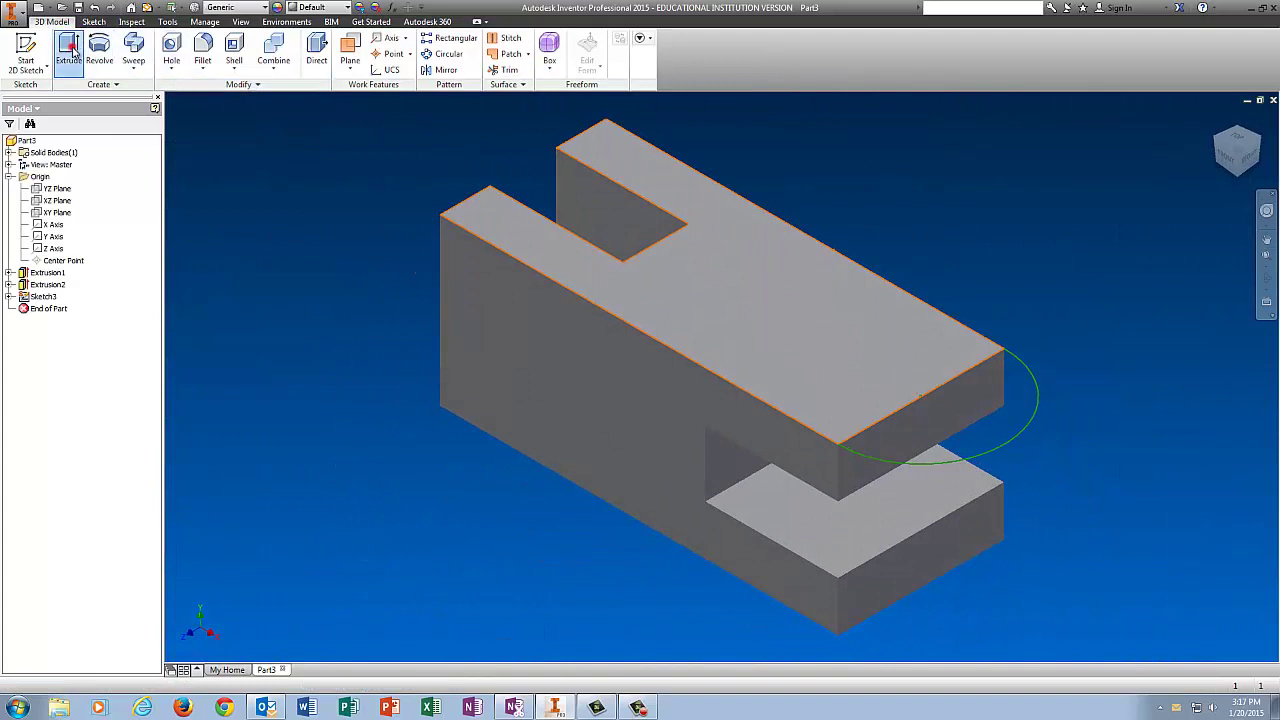
pyautogui.click(930, 442)
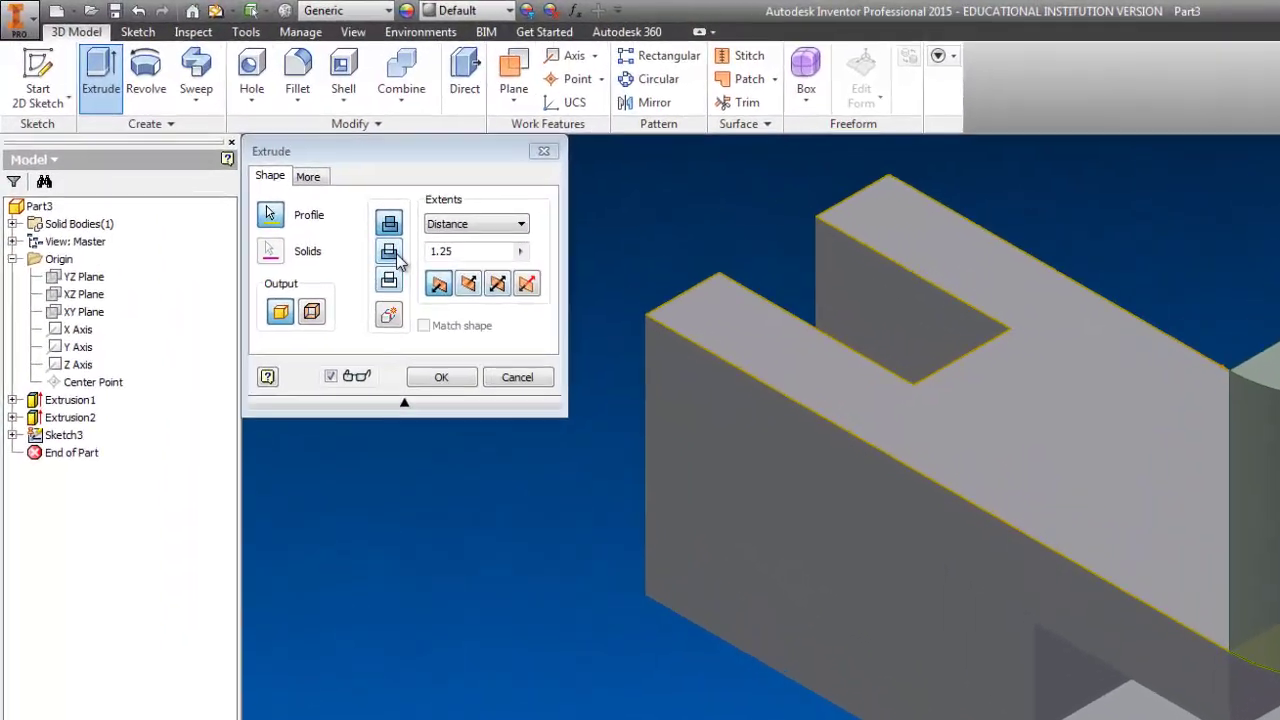
pyautogui.click(389, 223)
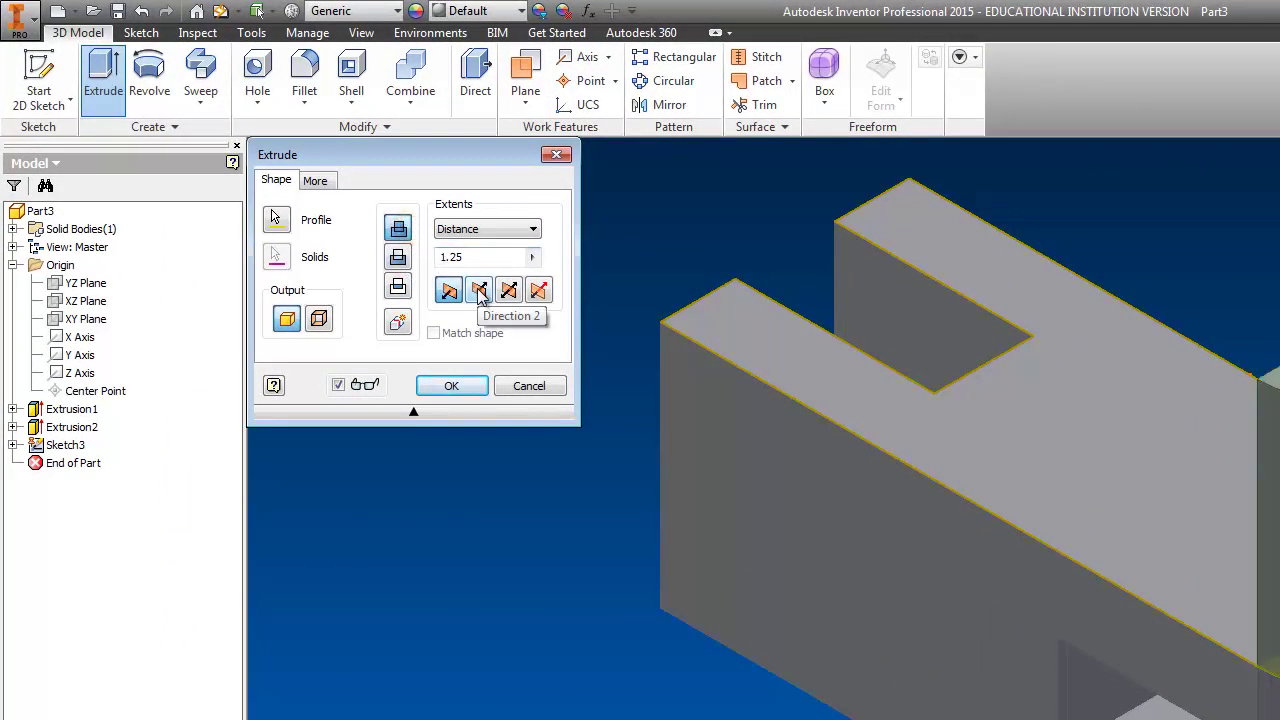
pyautogui.click(480, 290)
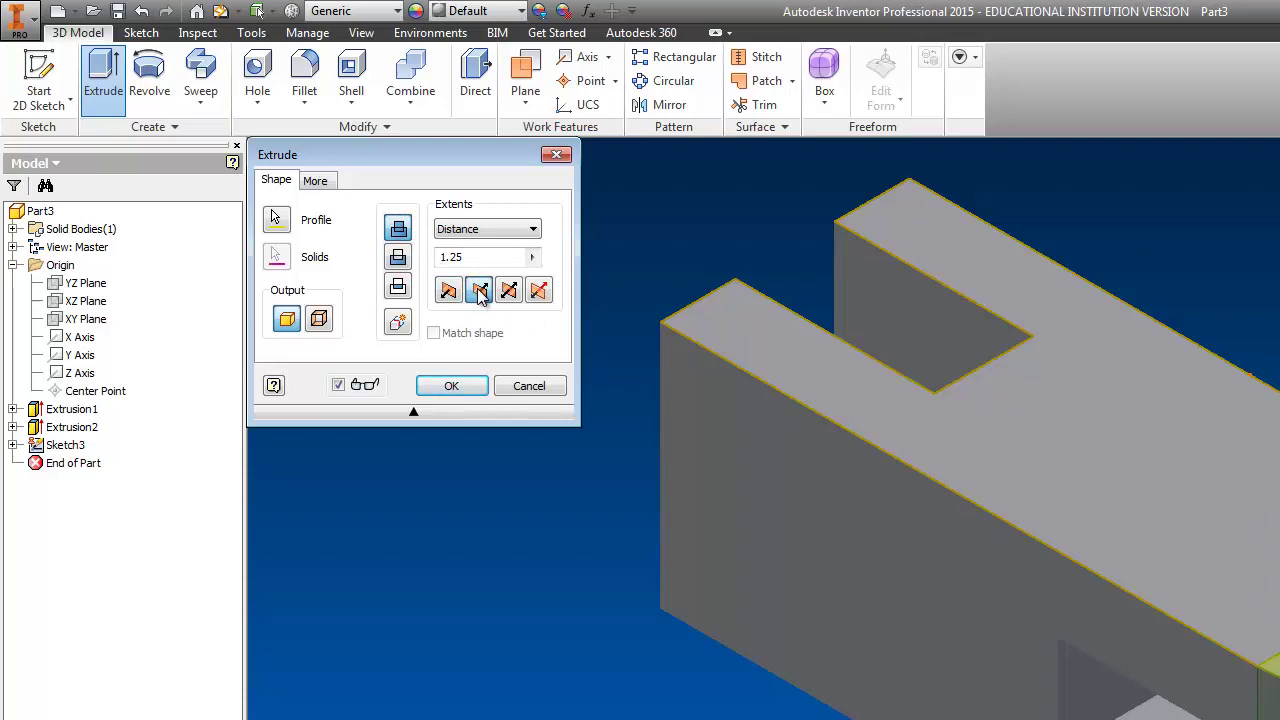
pyautogui.doubleClick(474, 258)
pyautogui.write('.37')
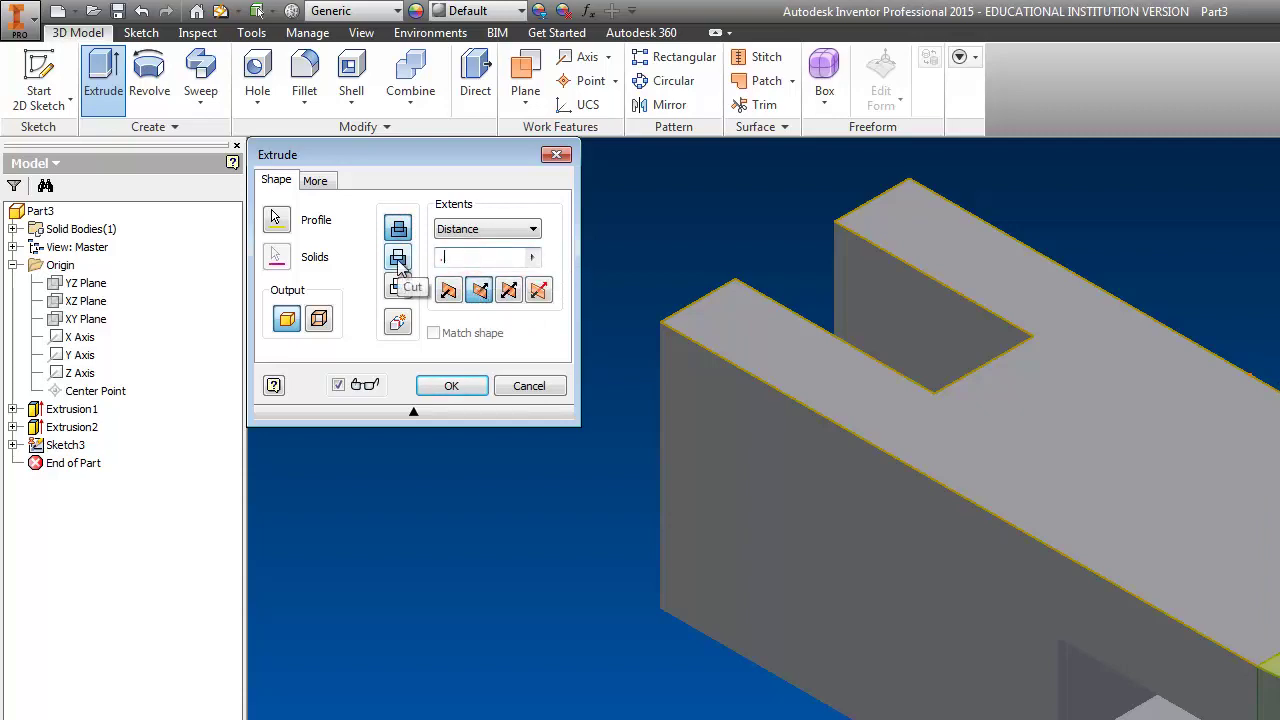
pyautogui.click(398, 258)
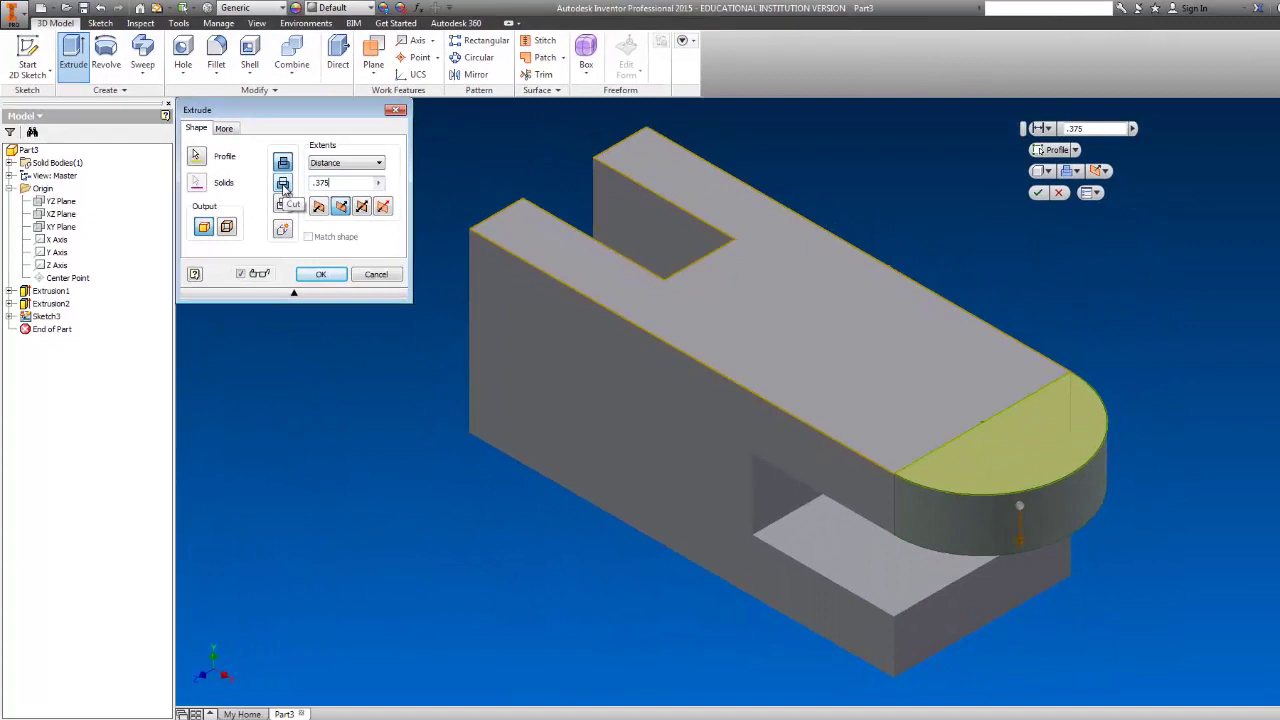
pyautogui.press('Return')
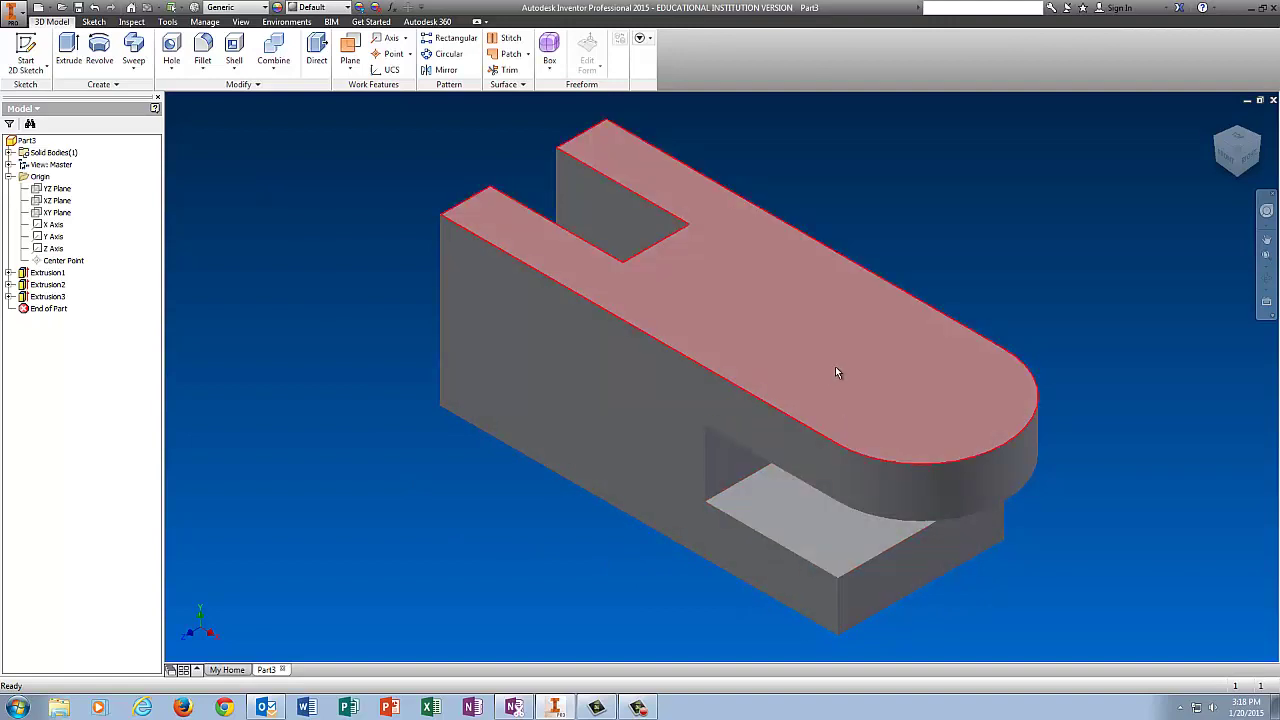
# Step: Create Work Plane1 midway between the part's top and bottom faces
pyautogui.click(349, 62)
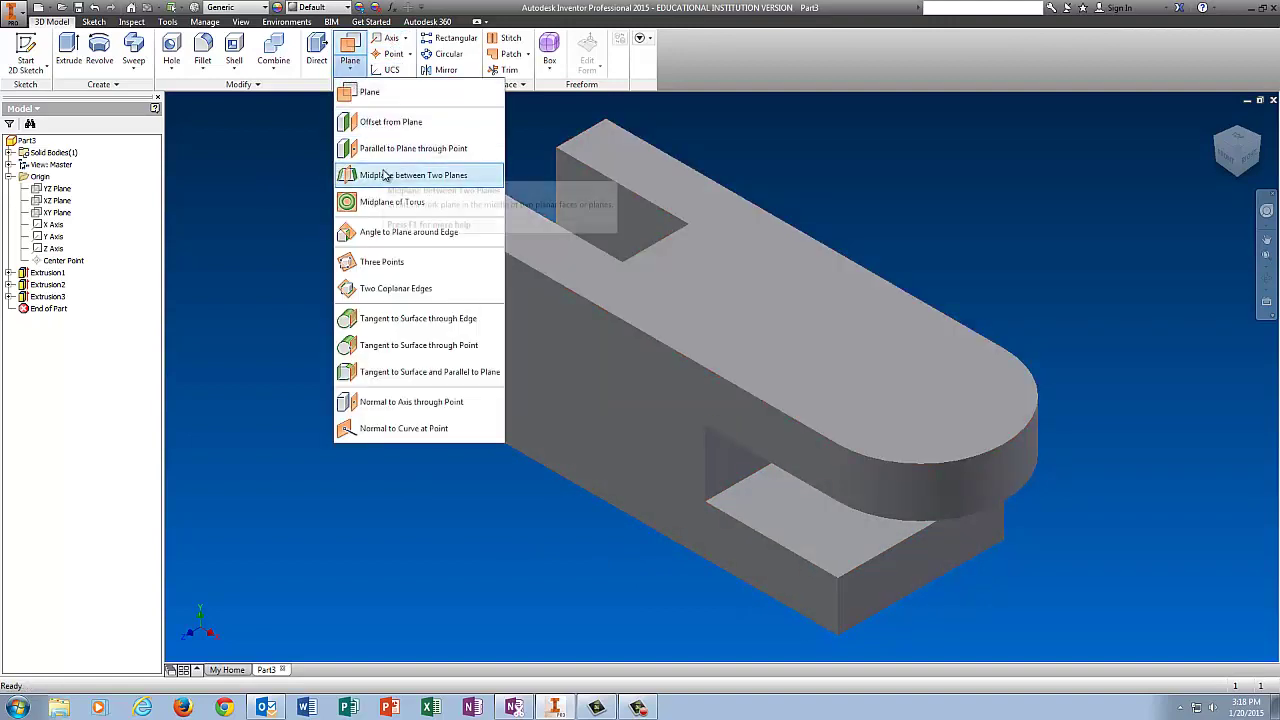
pyautogui.click(385, 175)
pyautogui.click(857, 361)
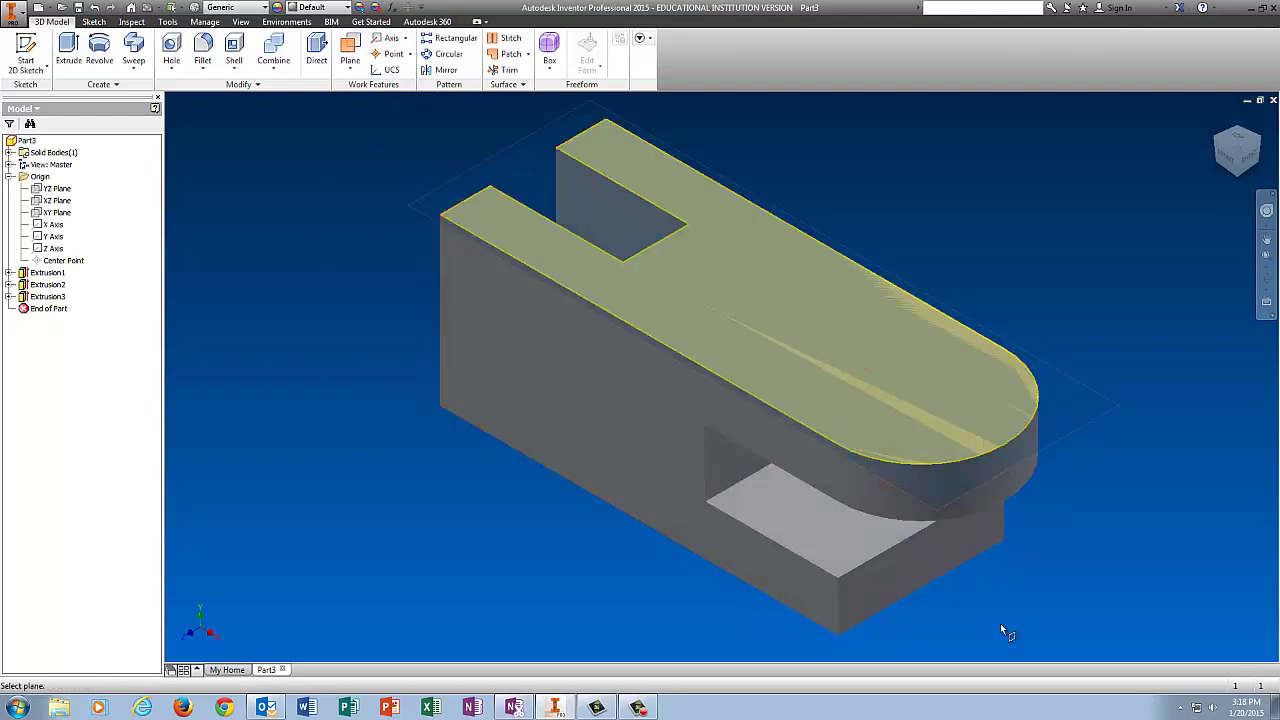
pyautogui.press('Escape')
pyautogui.click(1236, 178)
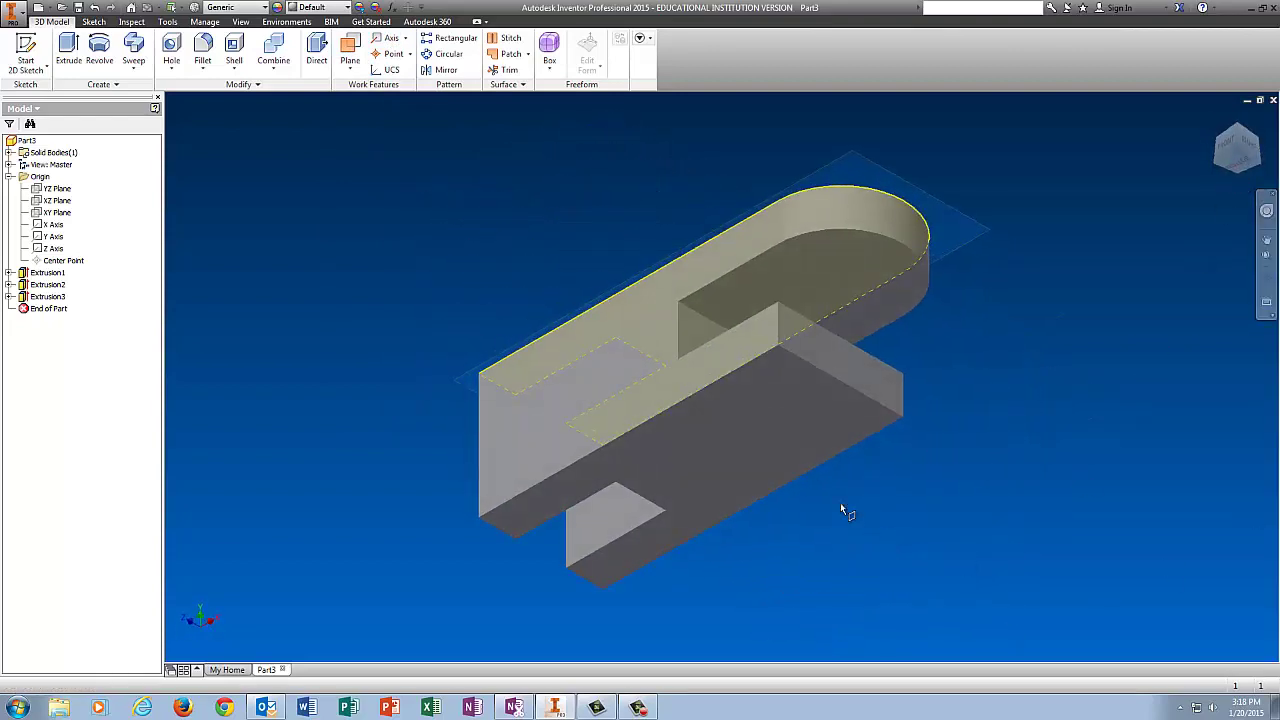
pyautogui.click(806, 442)
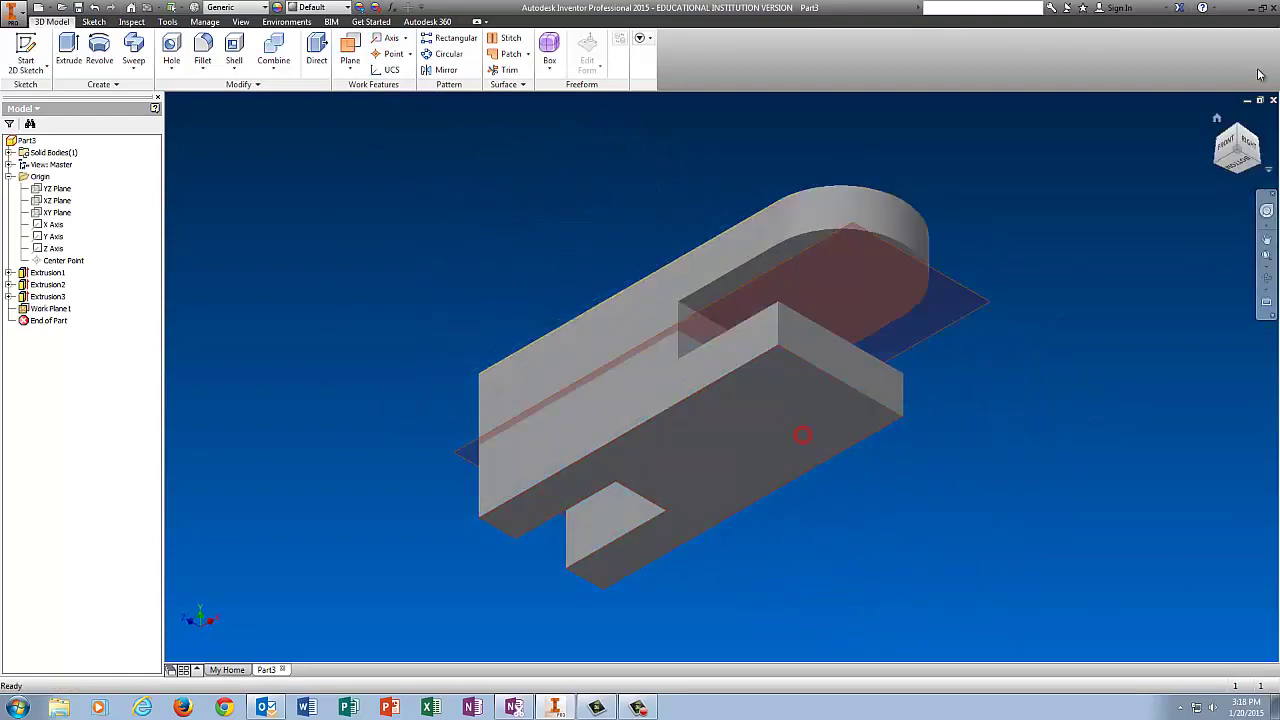
pyautogui.click(1237, 127)
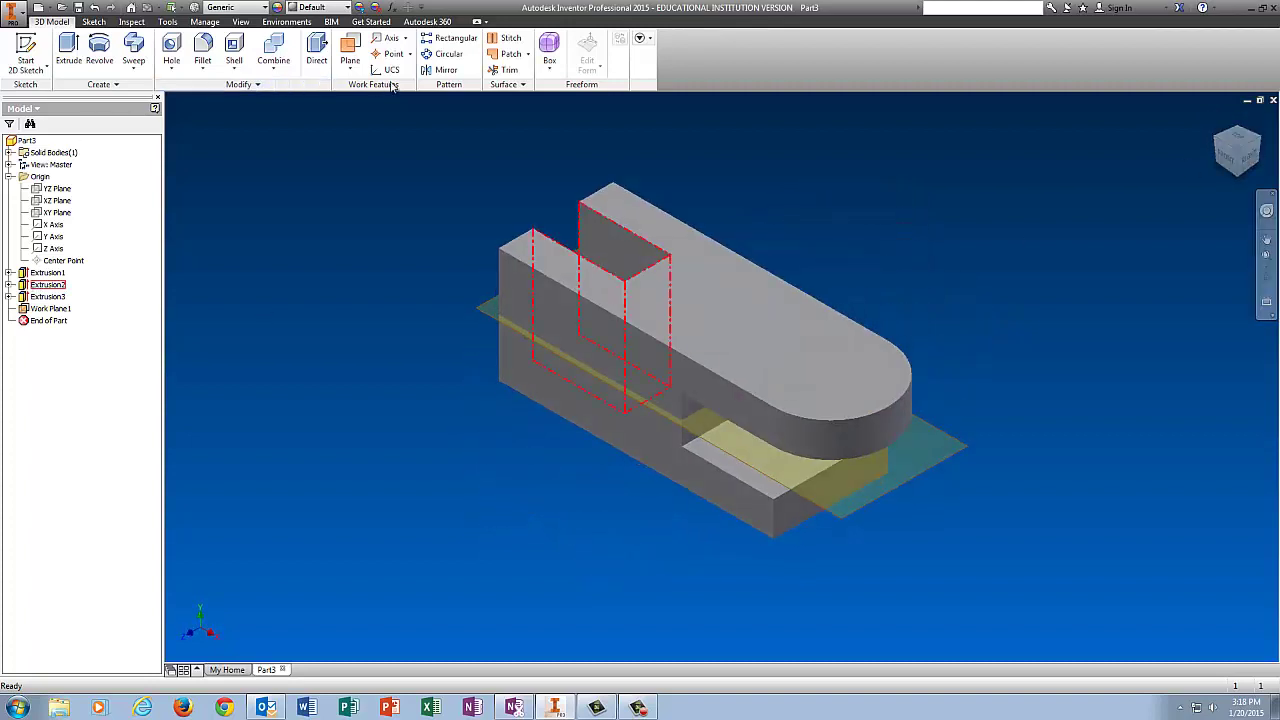
# Step: Mirror Extrusion3 across Work Plane1 to form the second rounded prong
pyautogui.click(448, 71)
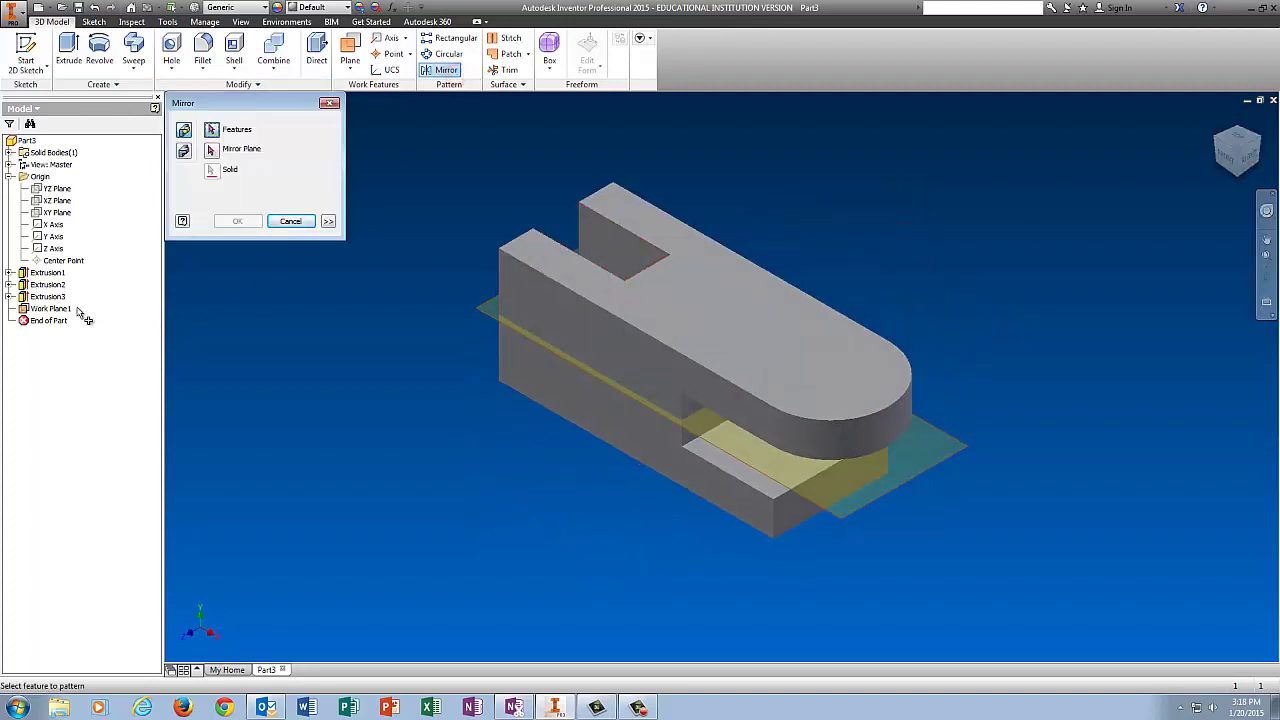
pyautogui.click(48, 297)
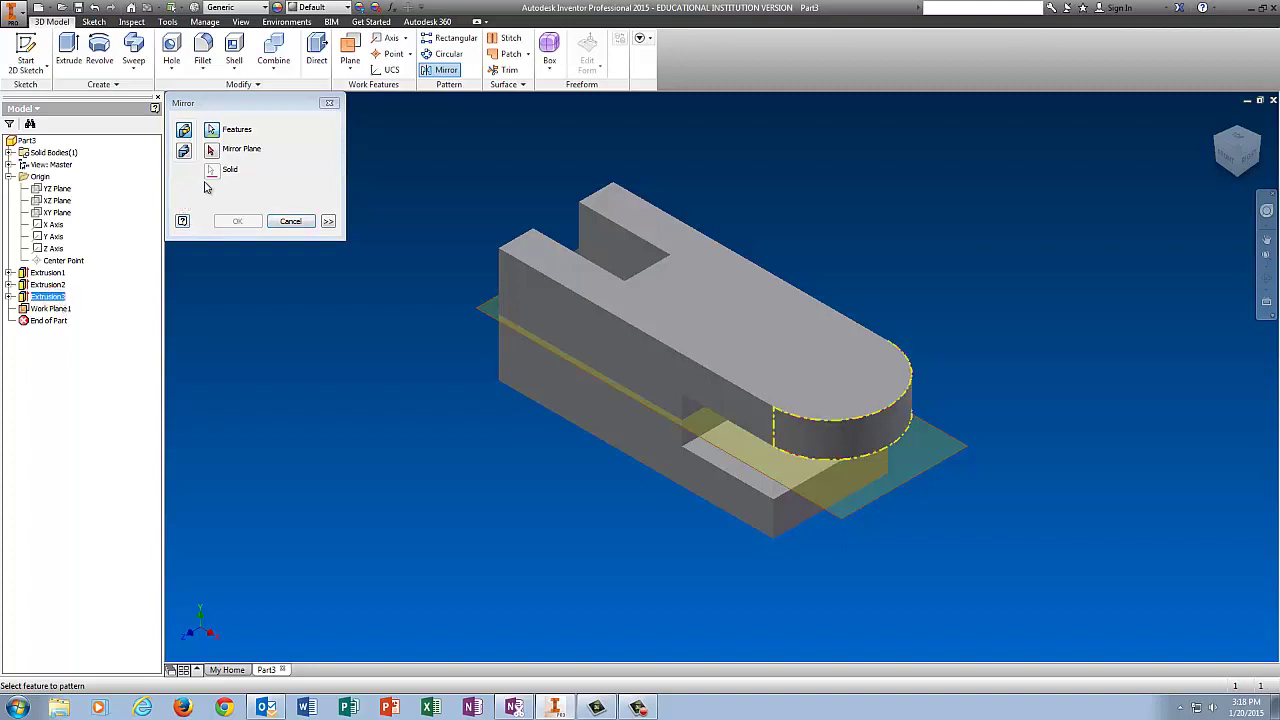
pyautogui.click(210, 148)
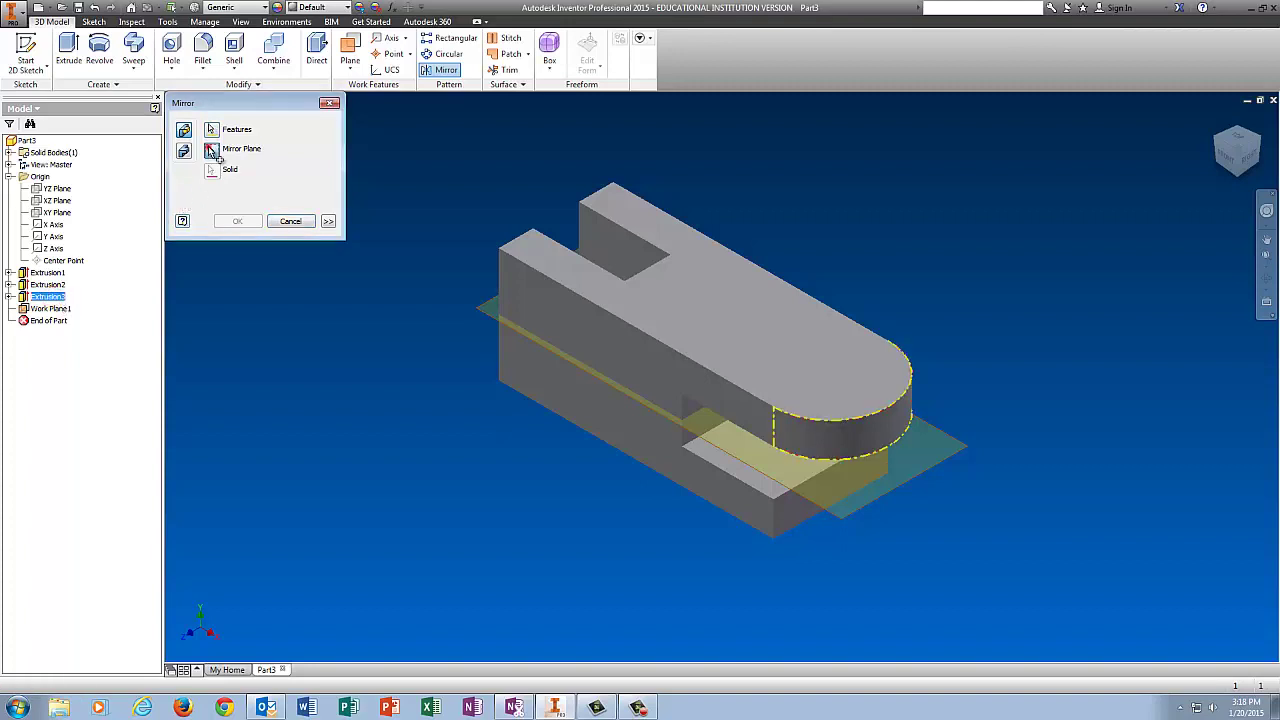
pyautogui.click(838, 516)
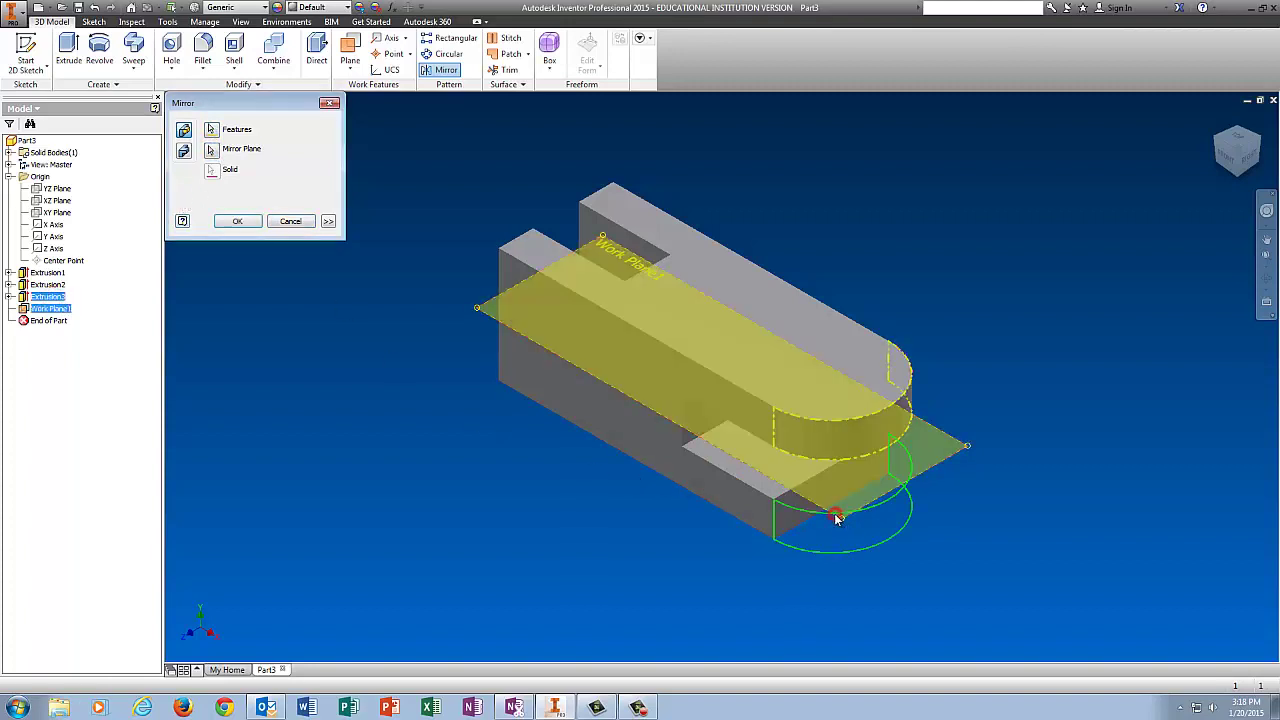
pyautogui.click(238, 221)
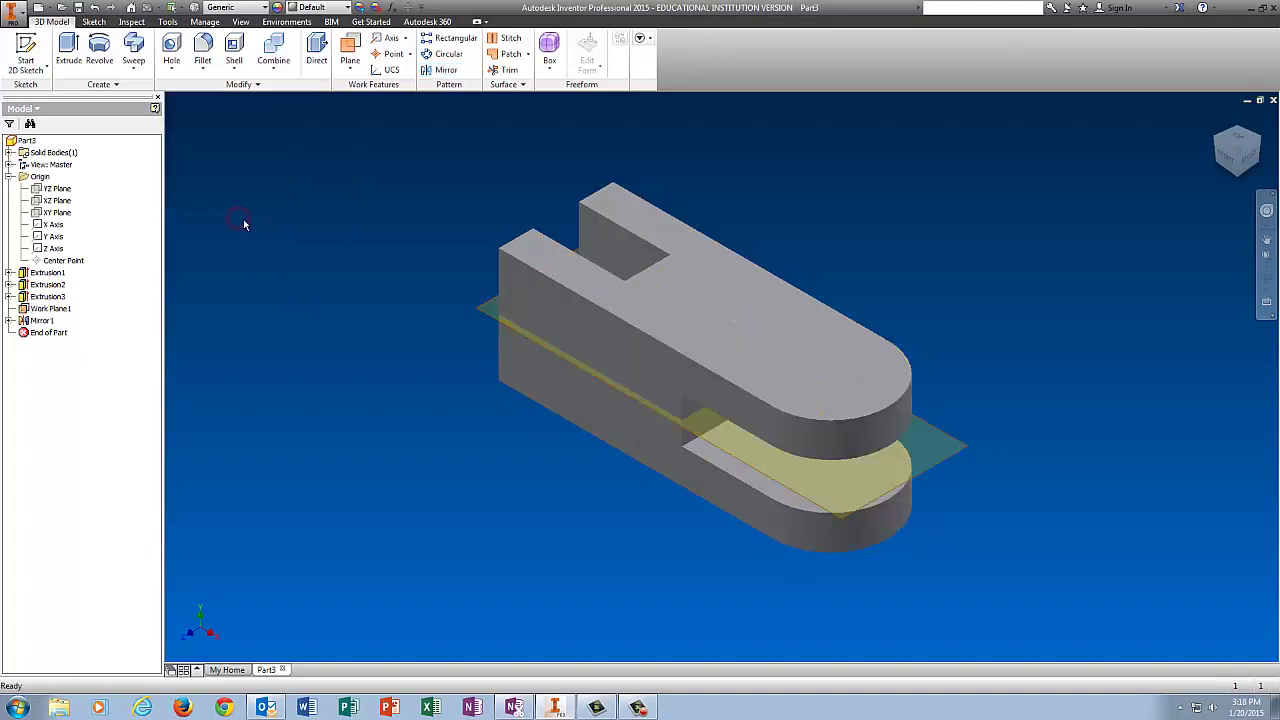
pyautogui.click(1218, 143)
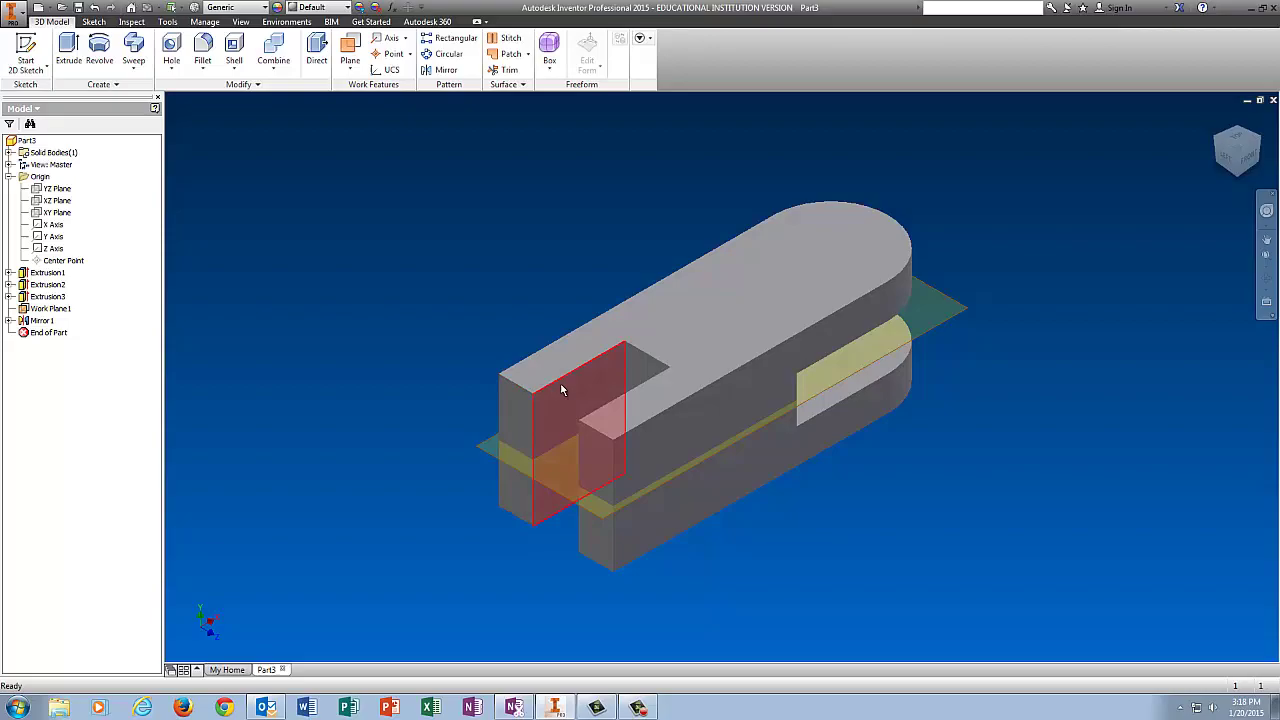
# Step: Sketch a half-circle on the slotted end face from projected cut edges, trimming the inner arc
pyautogui.click(26, 52)
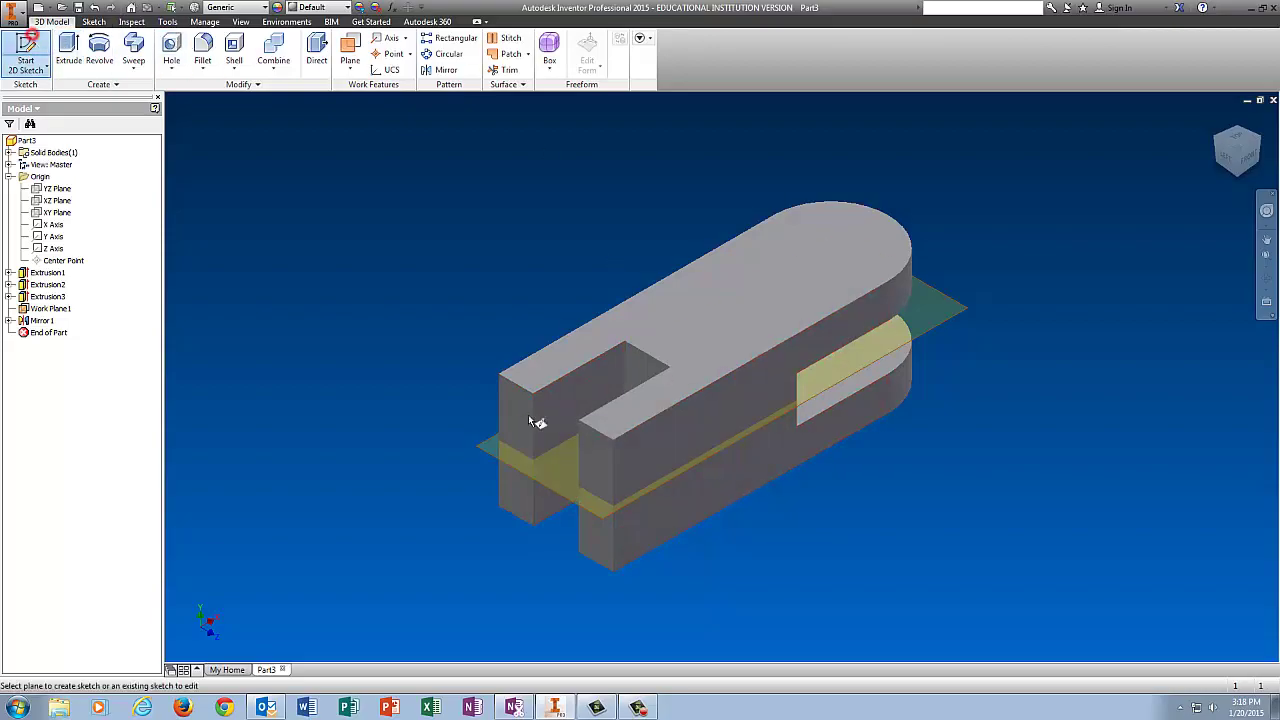
pyautogui.click(723, 403)
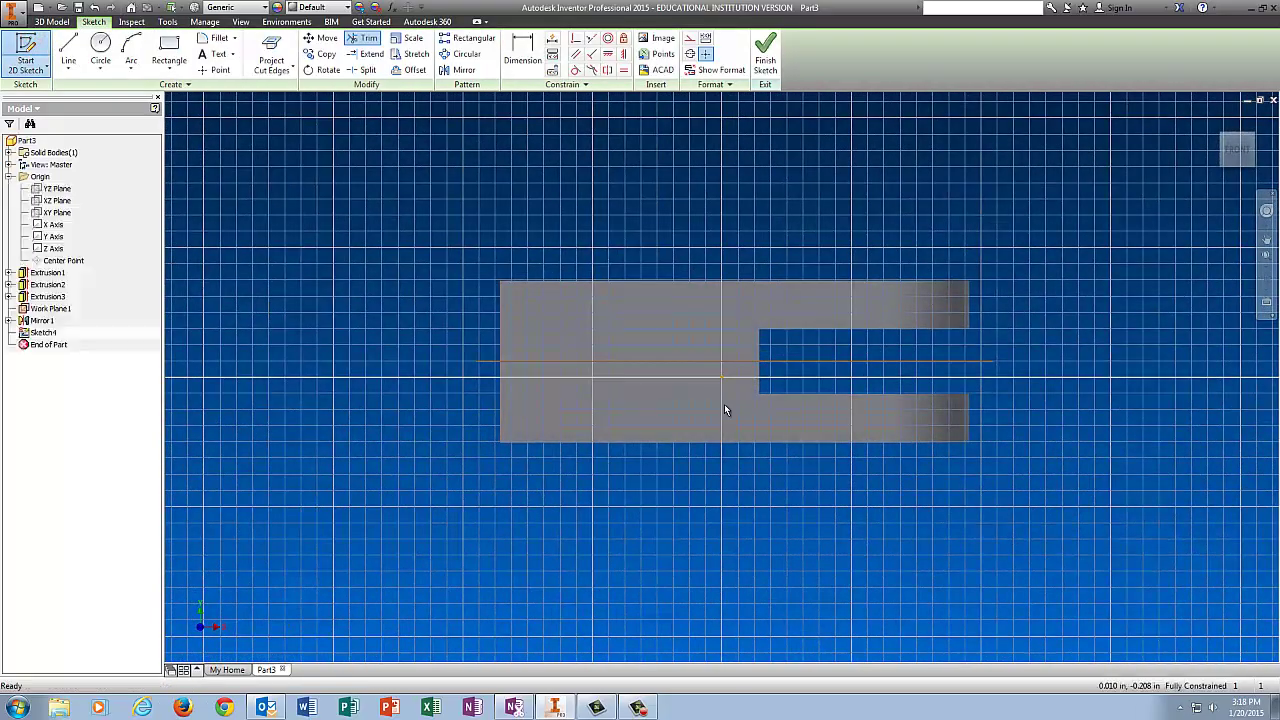
pyautogui.click(271, 55)
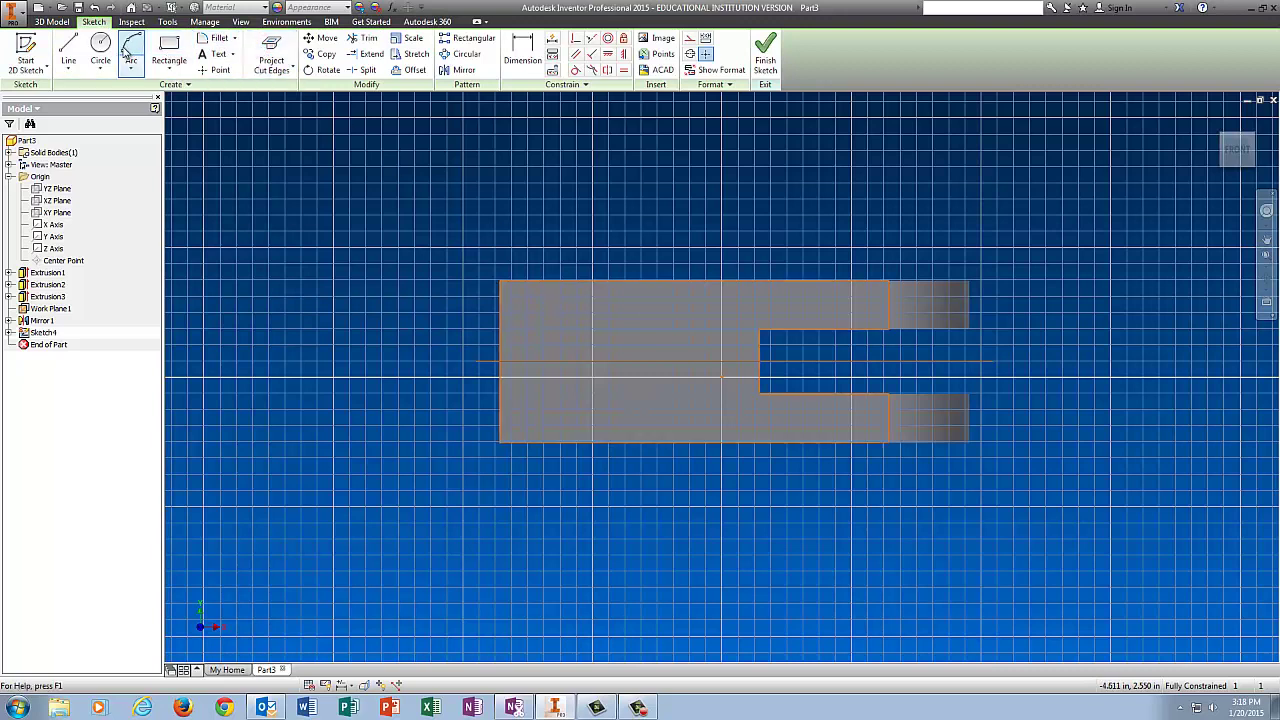
pyautogui.click(100, 45)
pyautogui.scroll(3, 478, 363)
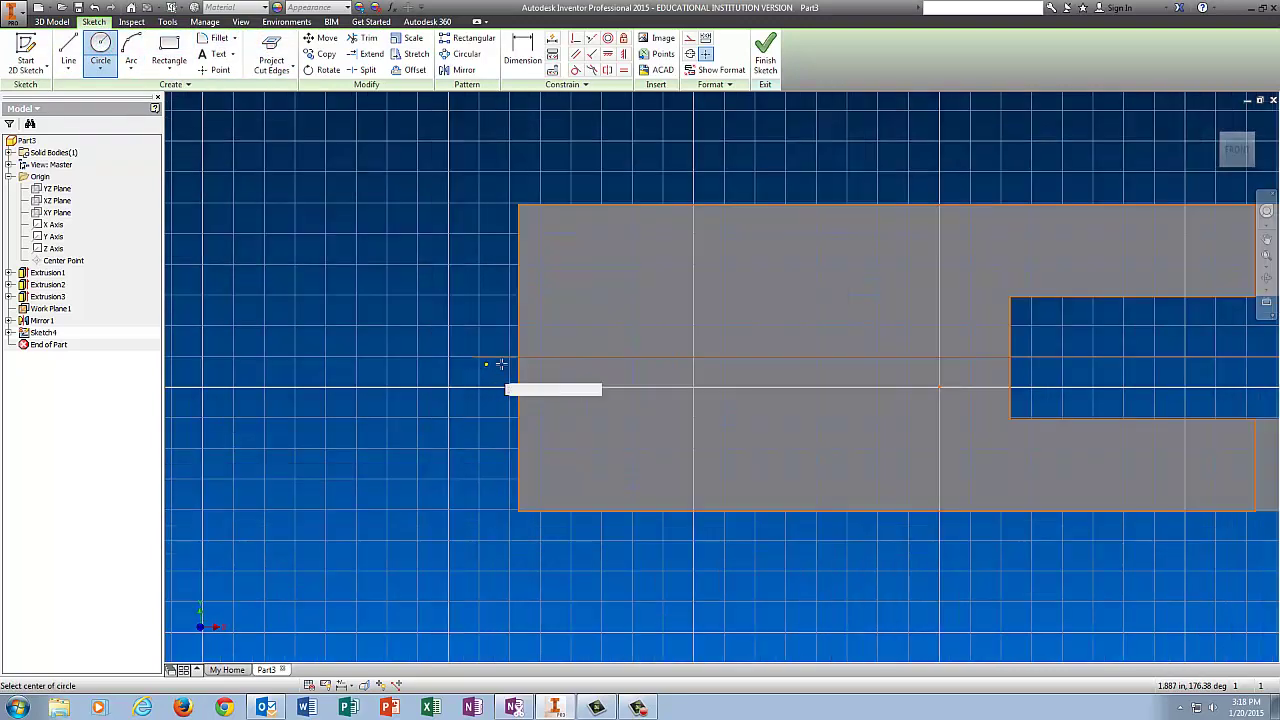
pyautogui.click(516, 358)
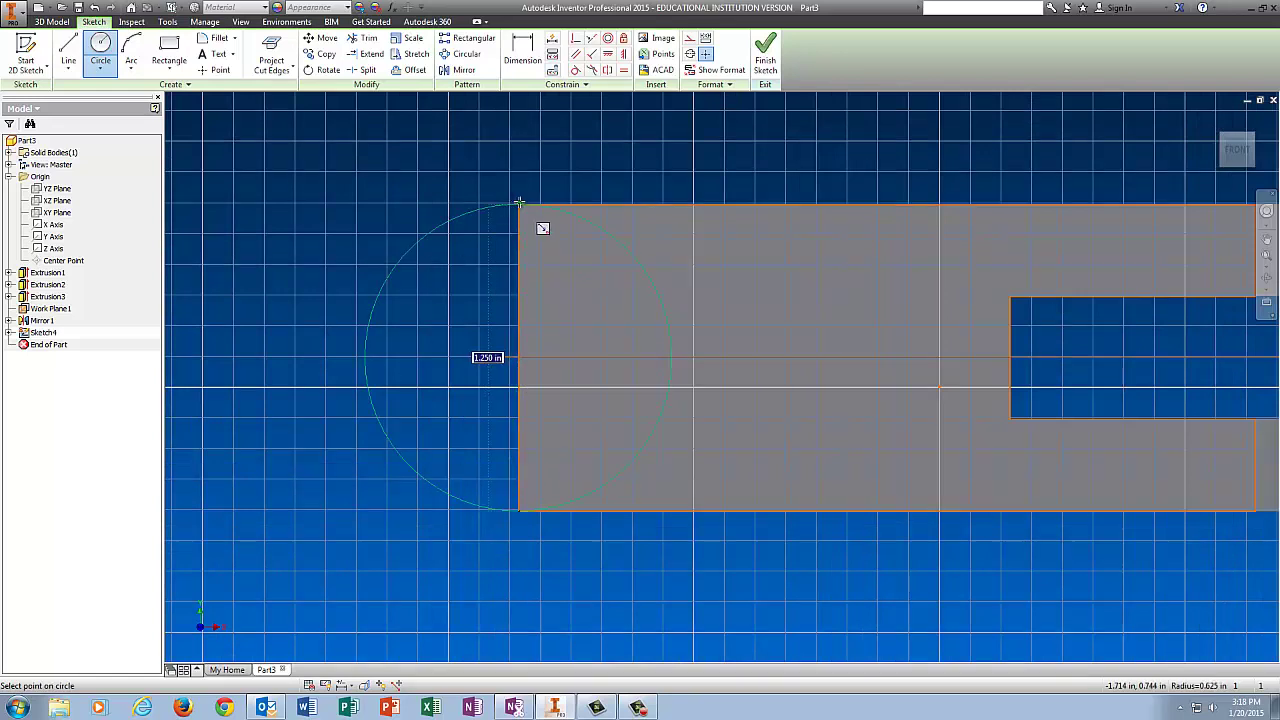
pyautogui.click(519, 203)
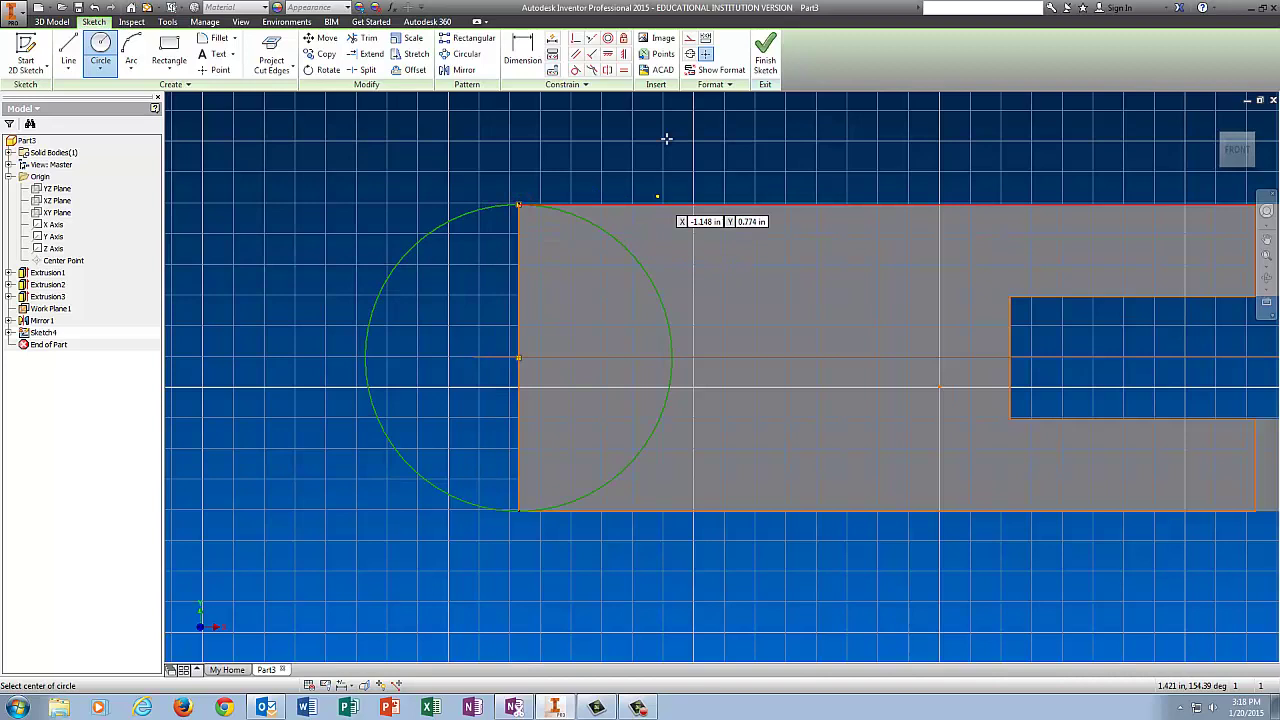
pyautogui.click(372, 40)
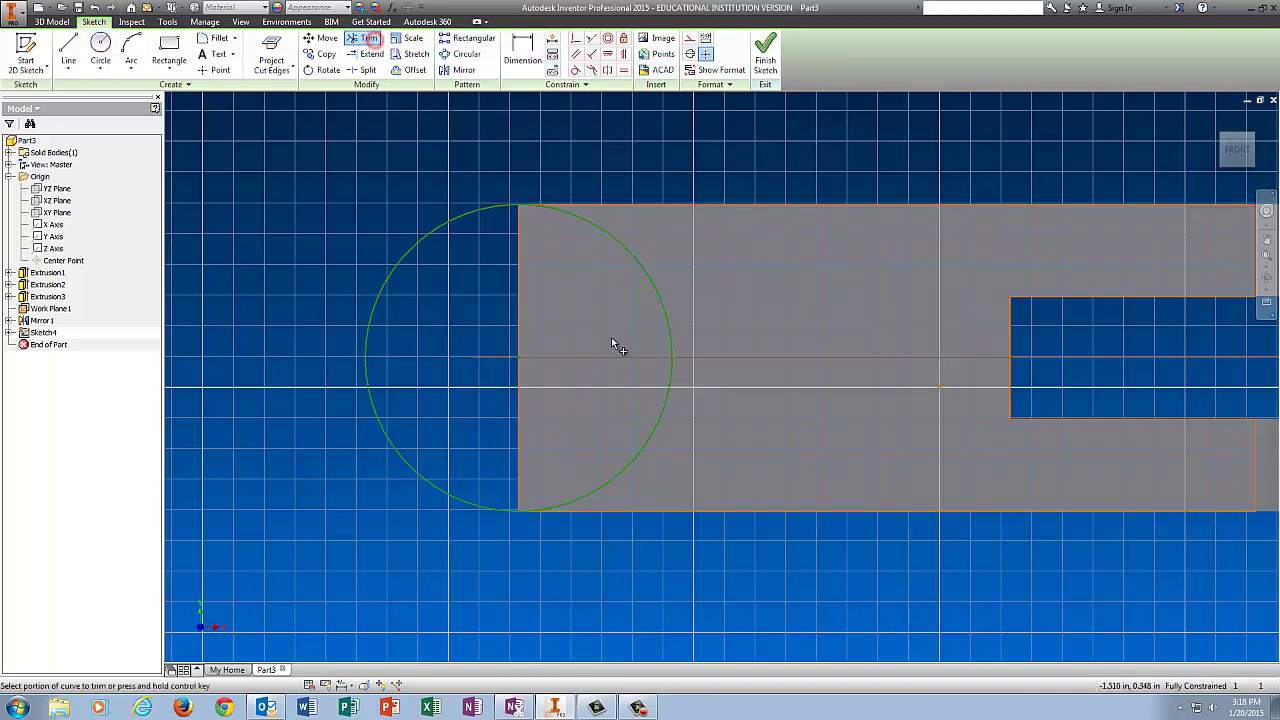
pyautogui.click(668, 318)
pyautogui.click(765, 50)
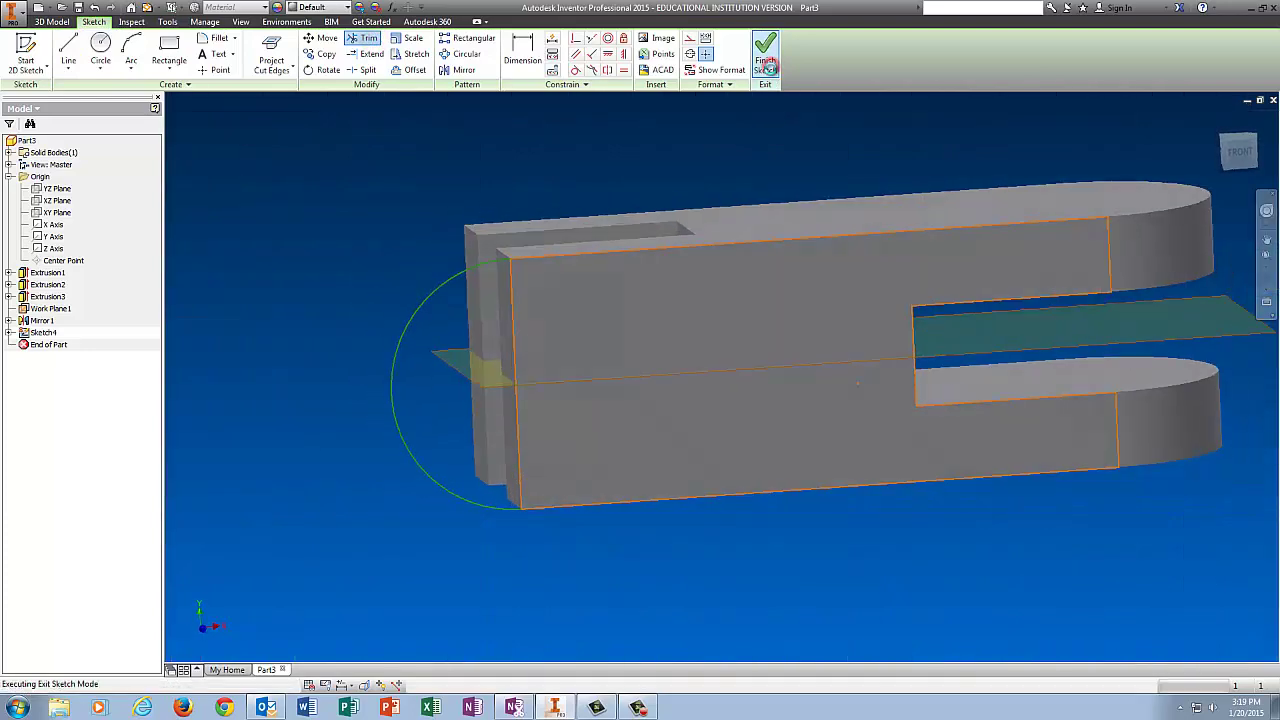
# Step: Extrude the half-circle profile 0.375 in, in the opposite direction, as Extrusion4
pyautogui.click(69, 48)
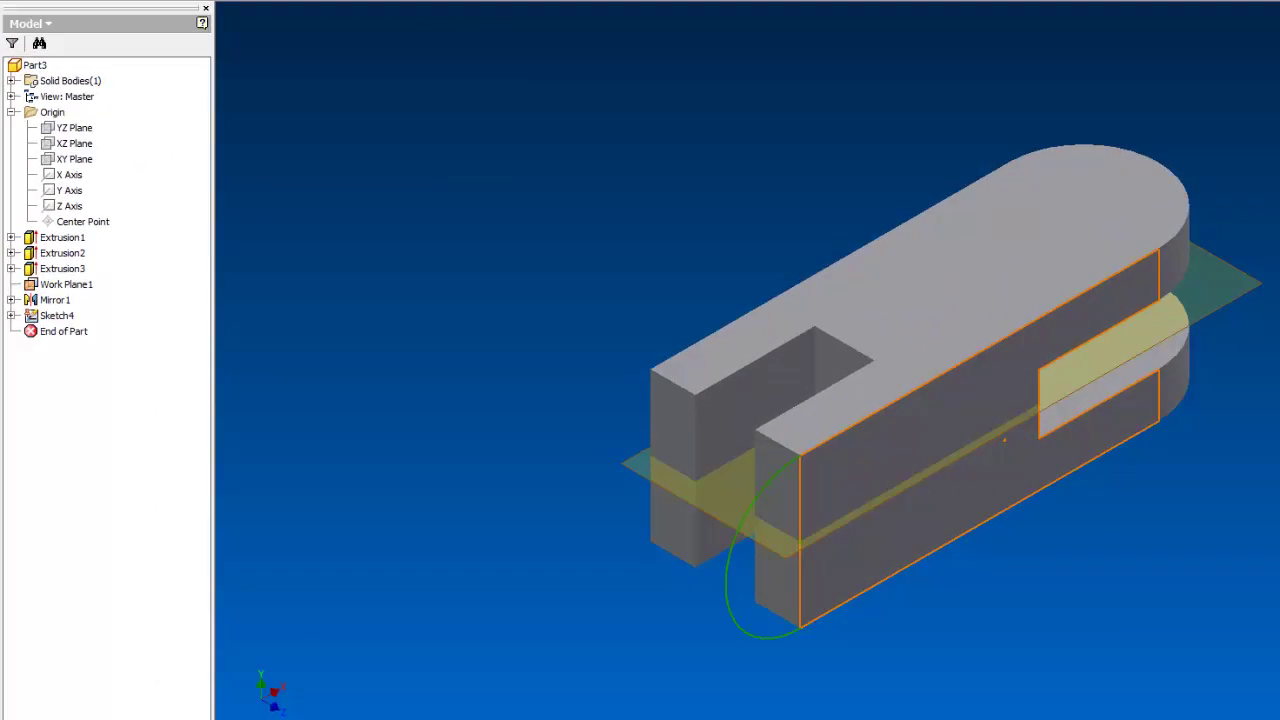
pyautogui.click(747, 562)
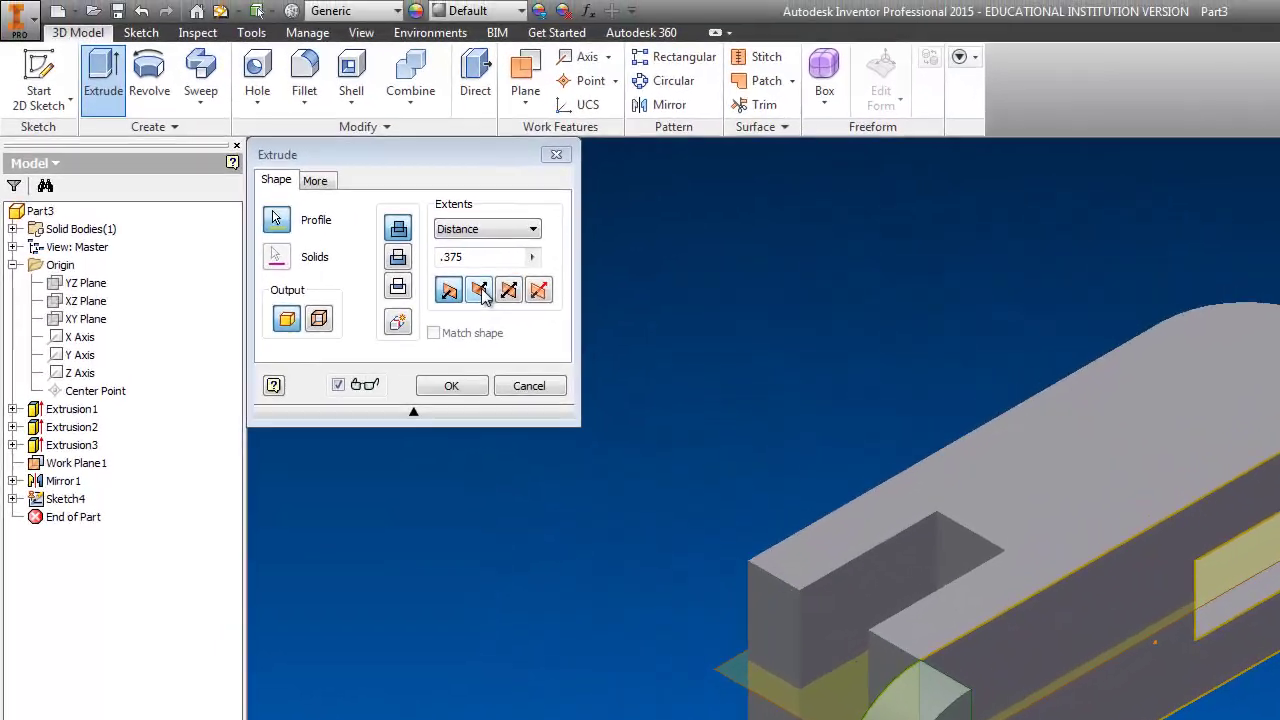
pyautogui.click(480, 291)
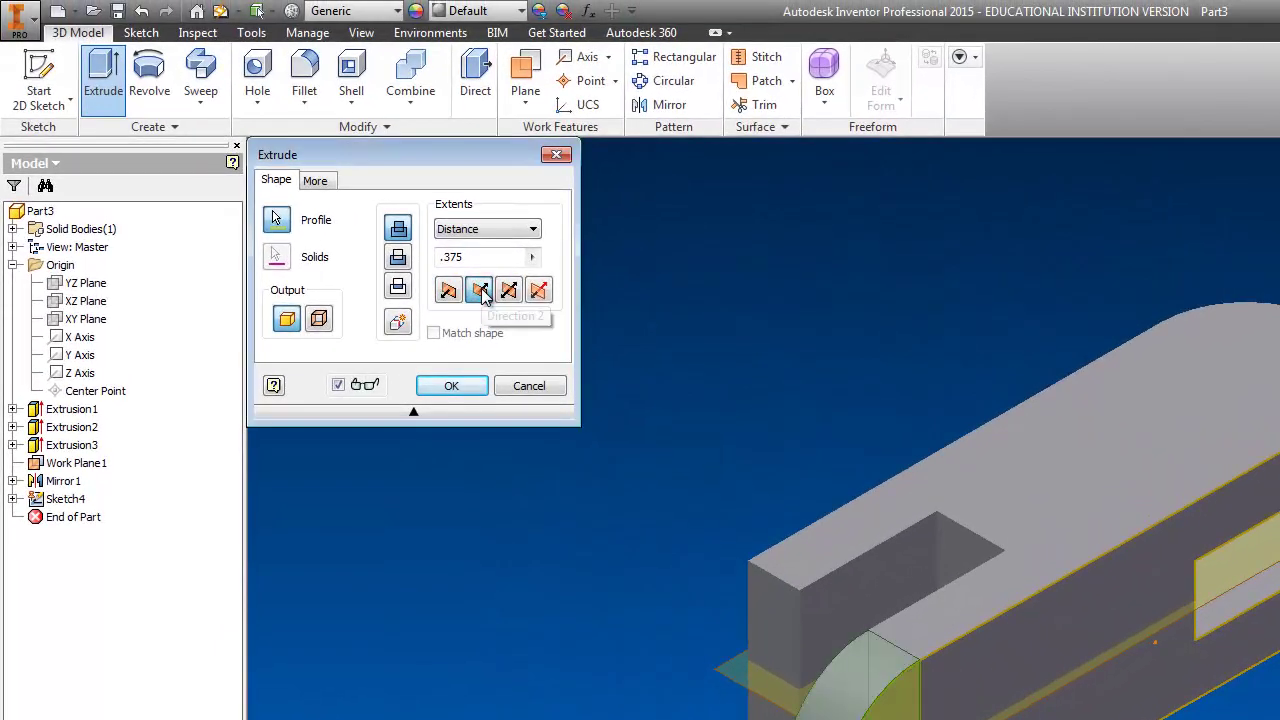
pyautogui.click(451, 386)
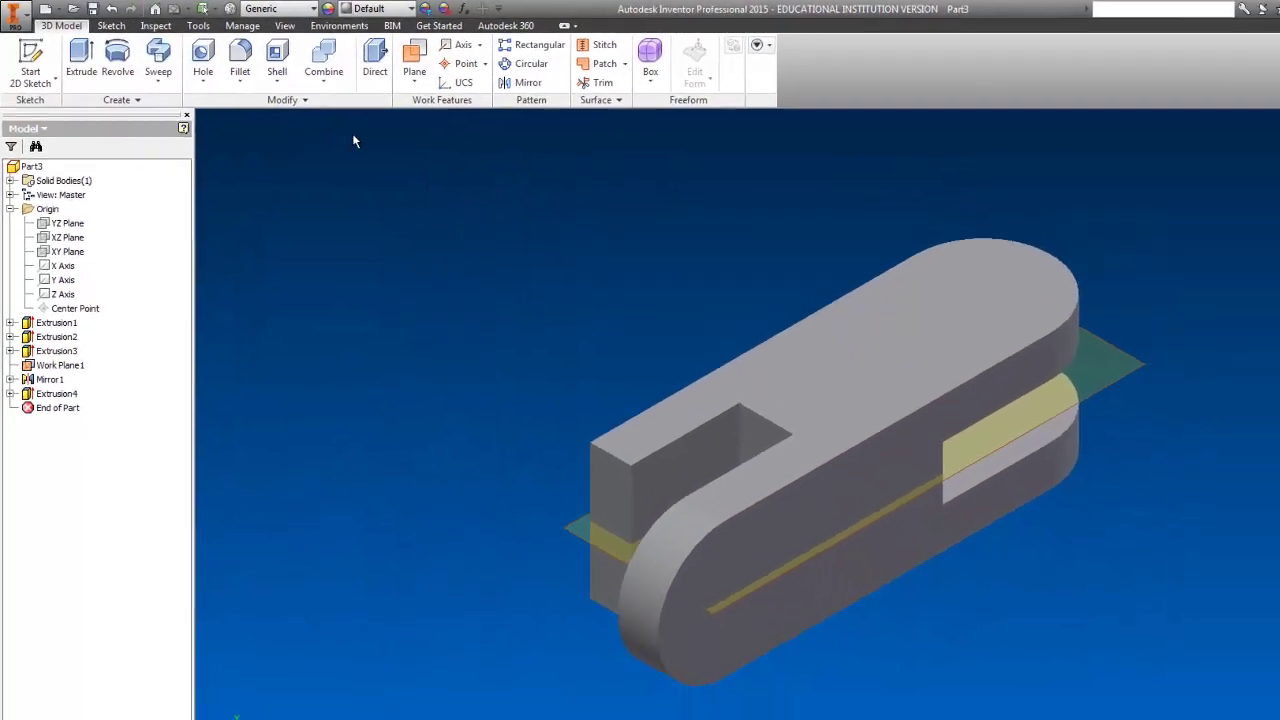
# Step: Create Work Plane2 midway between the front face and the opposite face
pyautogui.click(414, 62)
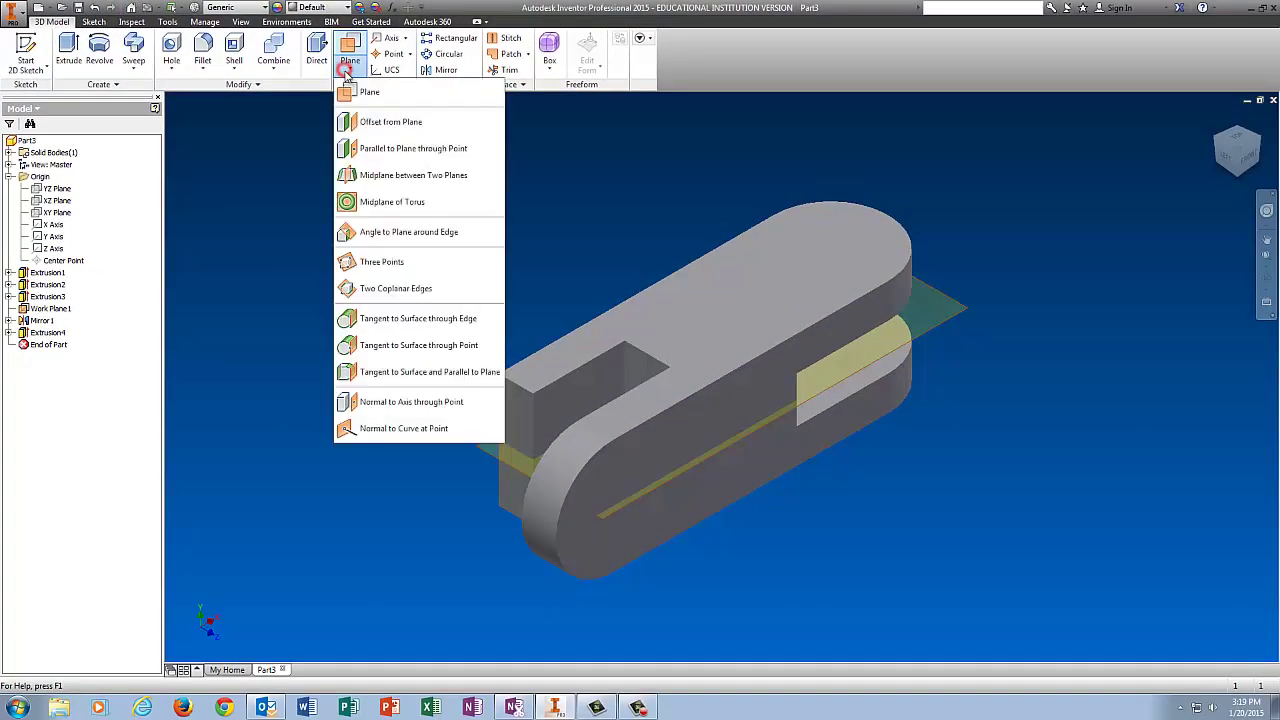
pyautogui.click(375, 178)
pyautogui.click(621, 521)
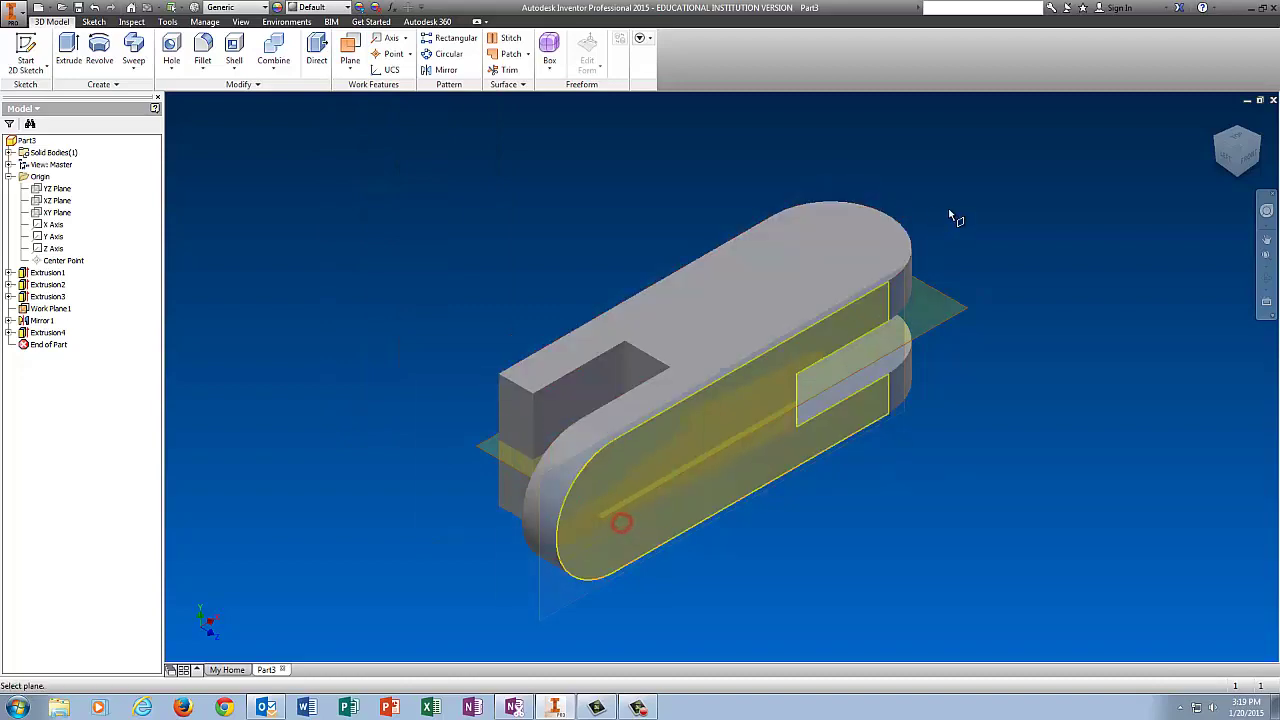
pyautogui.click(1205, 135)
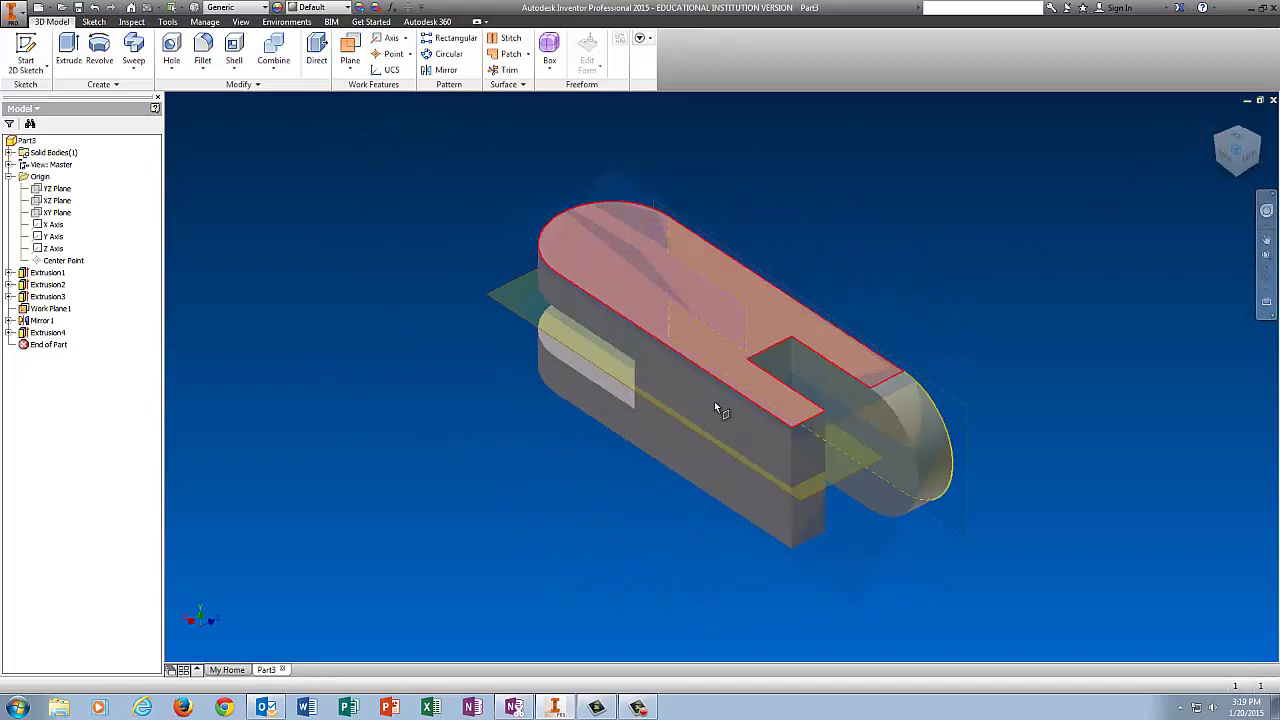
pyautogui.click(712, 414)
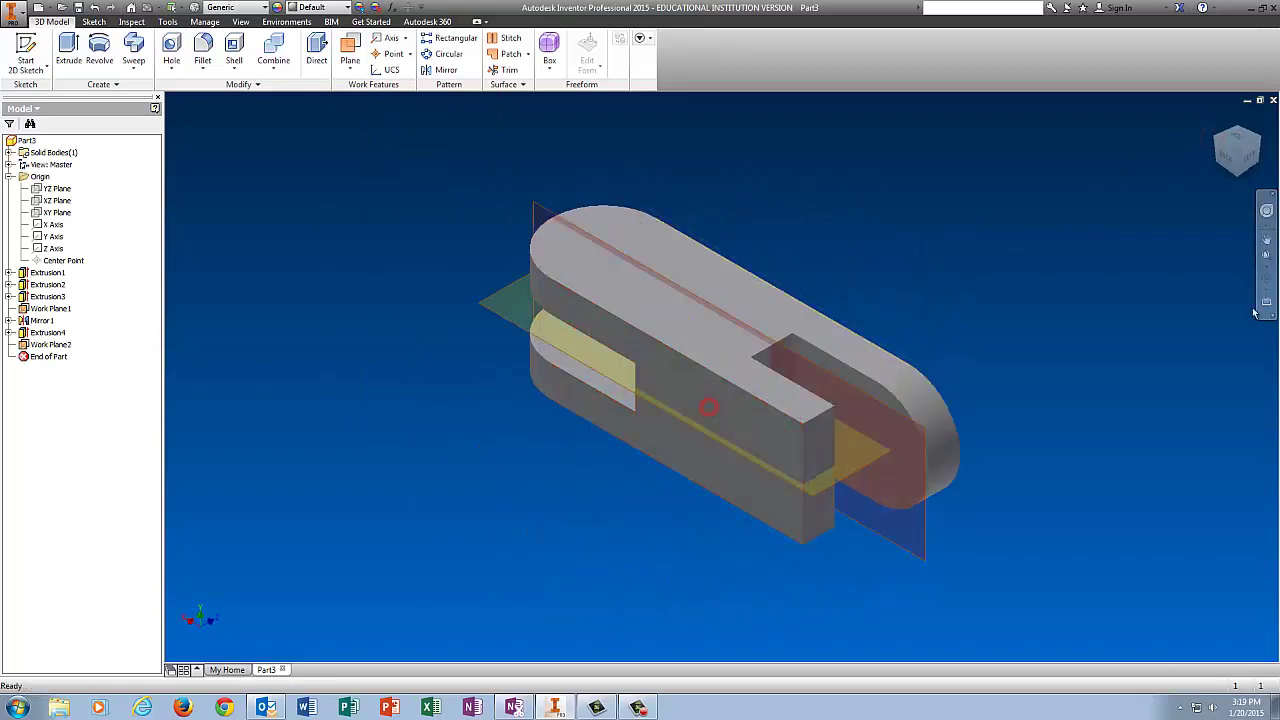
pyautogui.click(1259, 139)
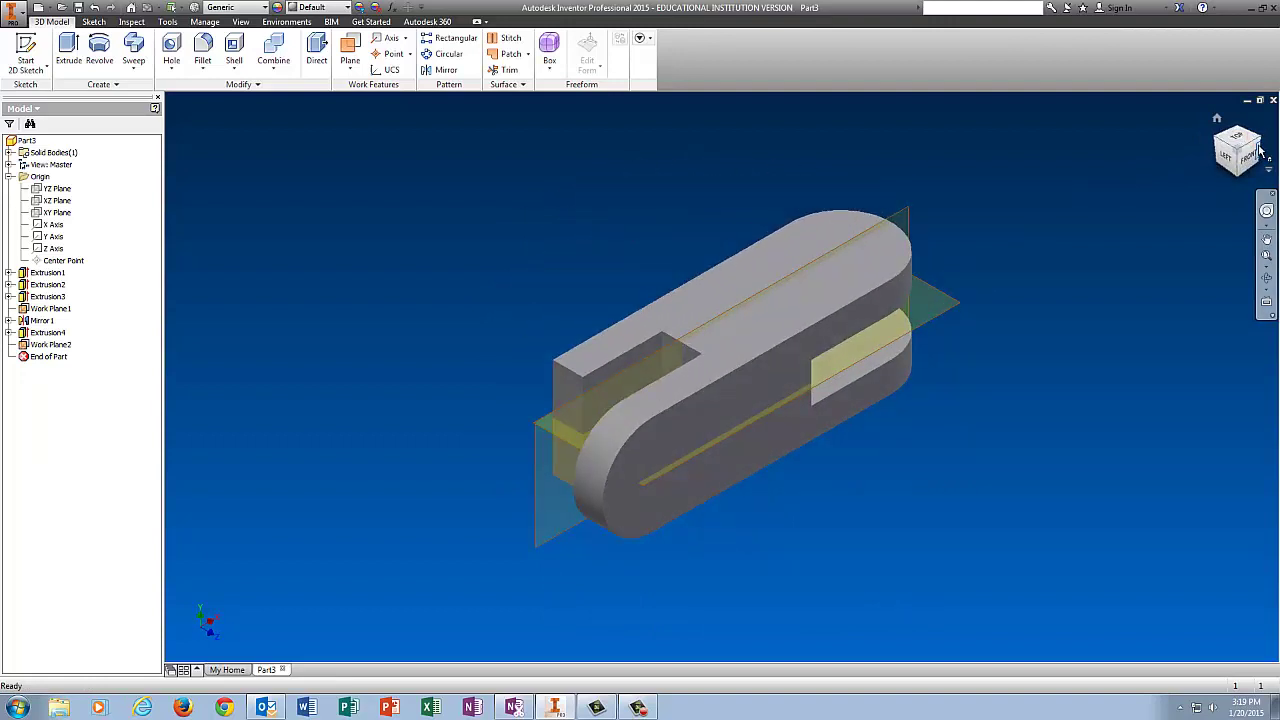
# Step: Mirror Extrusion4 across Work Plane2 to round the second prong
pyautogui.click(442, 70)
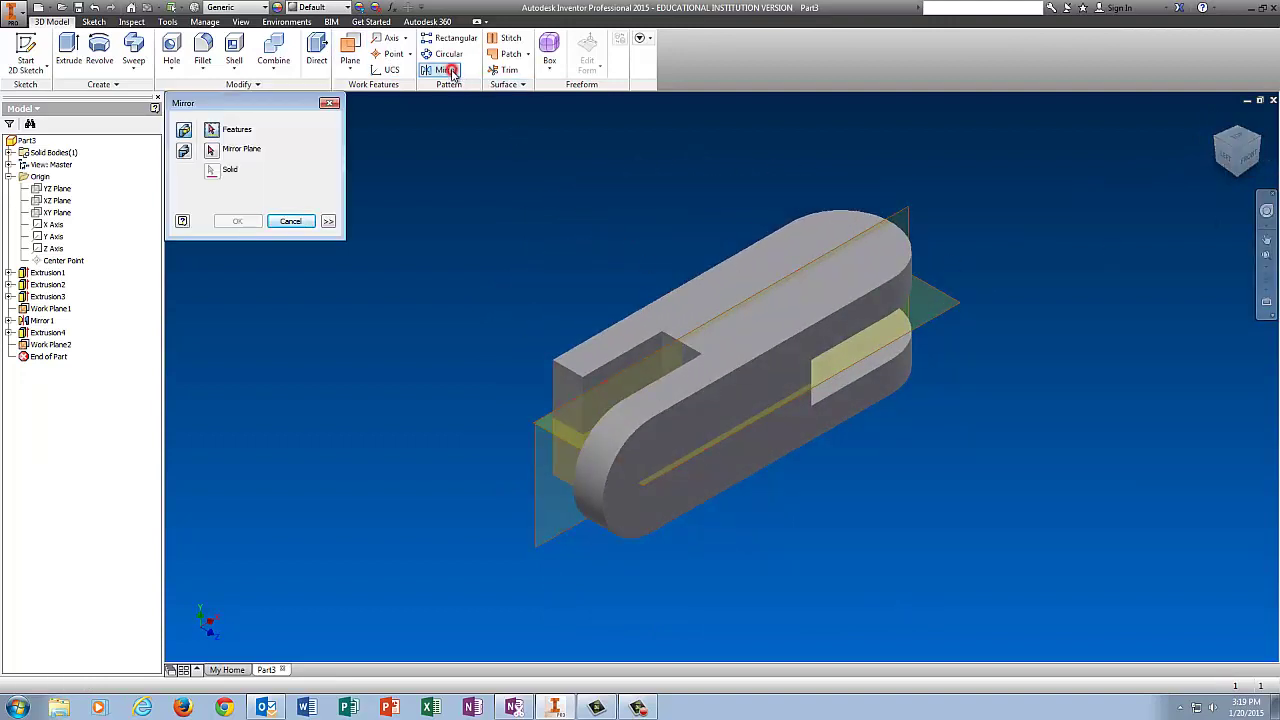
pyautogui.click(57, 339)
pyautogui.click(211, 150)
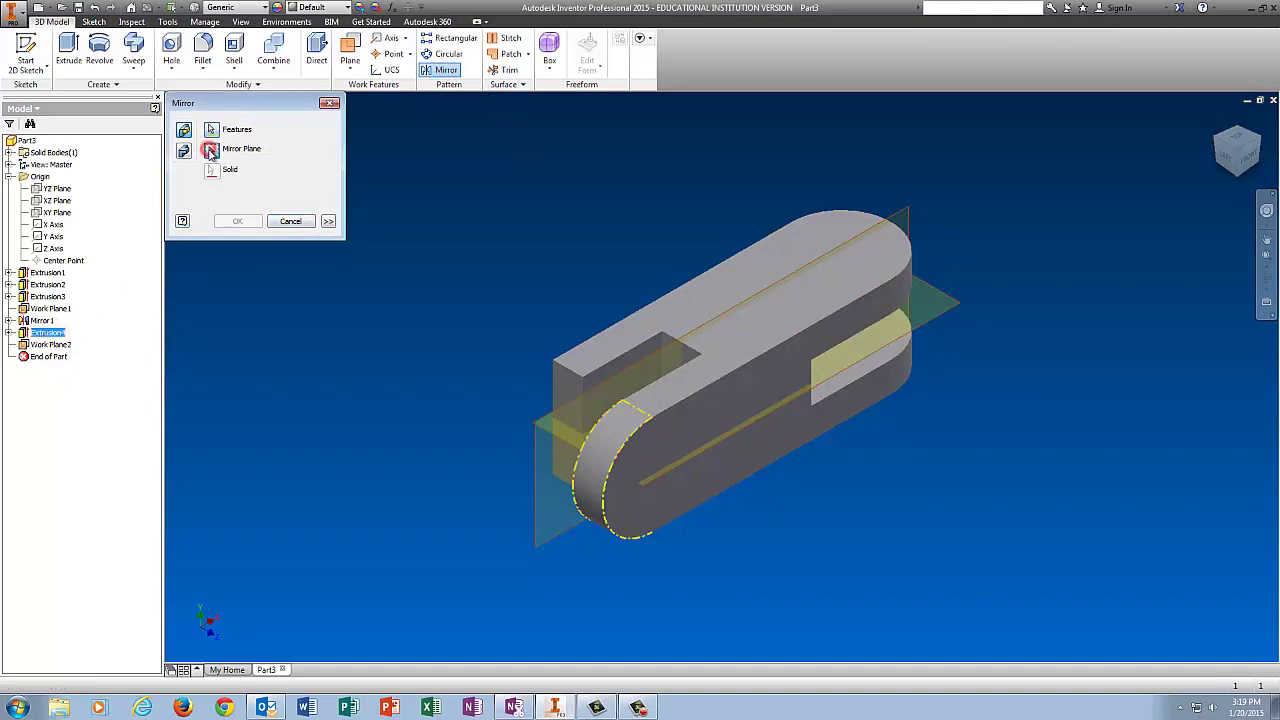
pyautogui.click(537, 427)
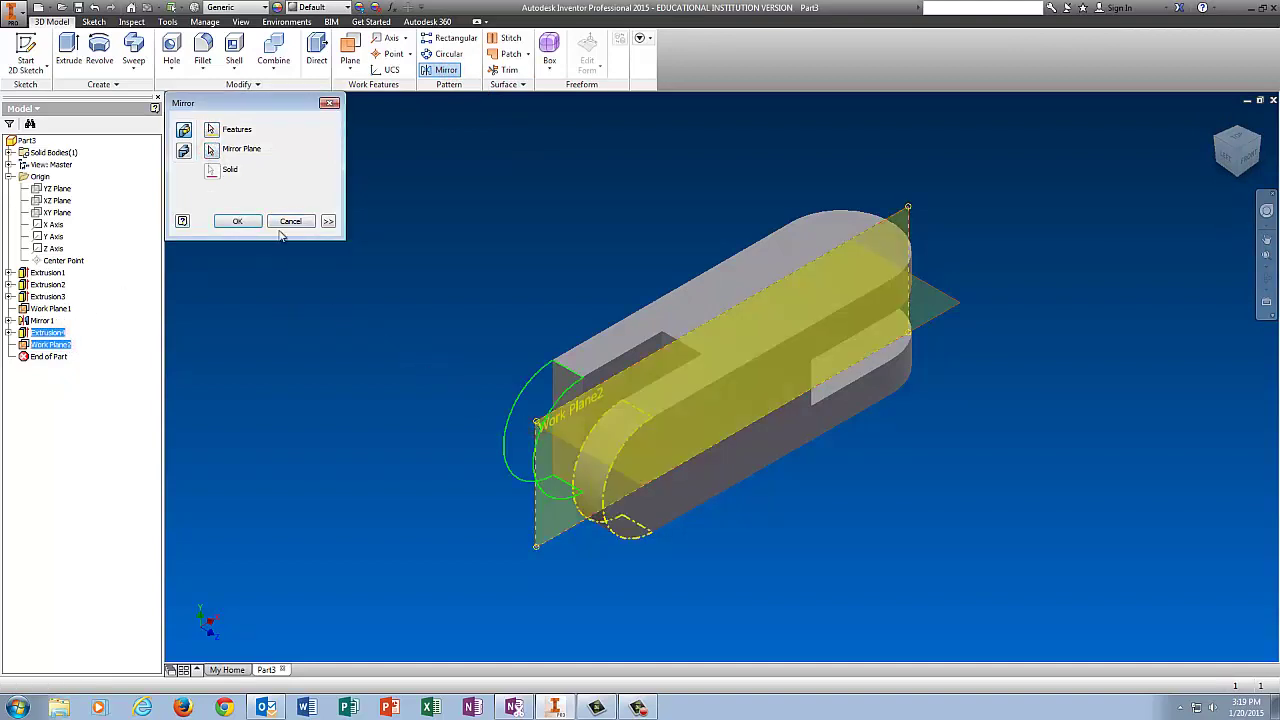
pyautogui.click(235, 220)
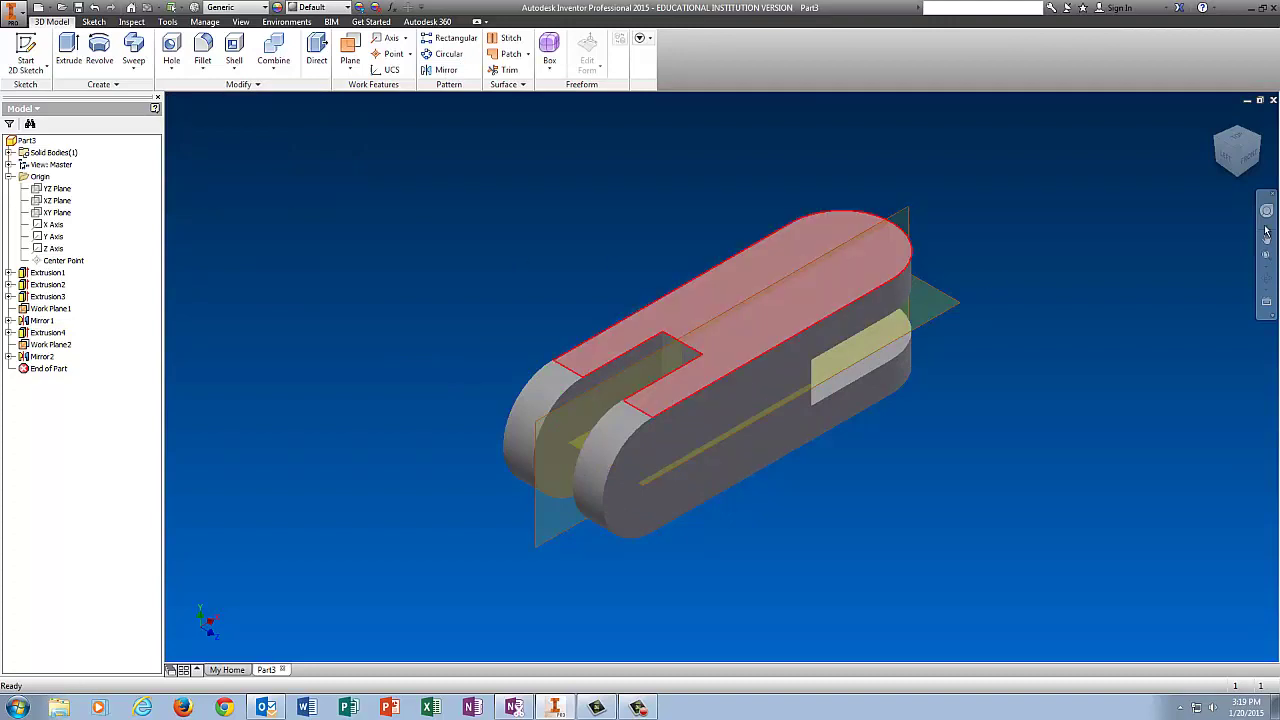
# Step: Return to the home view and turn off visibility of Work Plane1 and Work Plane2
pyautogui.click(1216, 119)
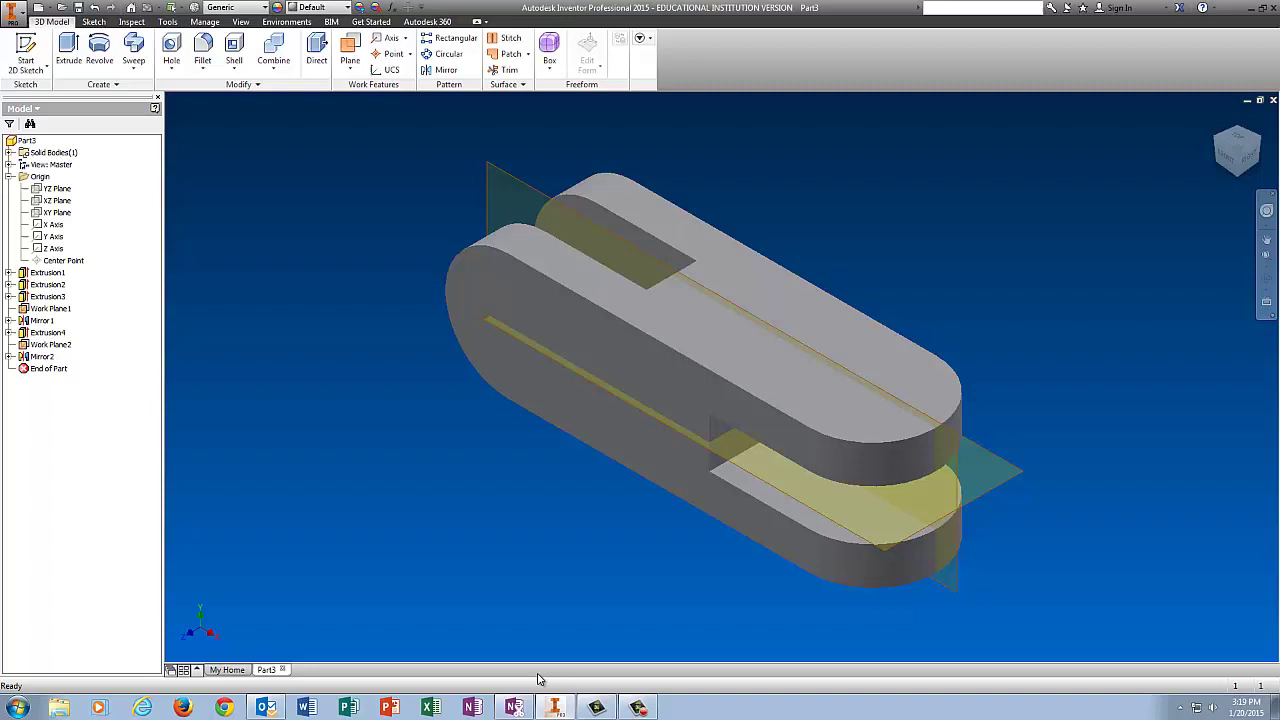
pyautogui.rightClick(57, 311)
pyautogui.click(77, 406)
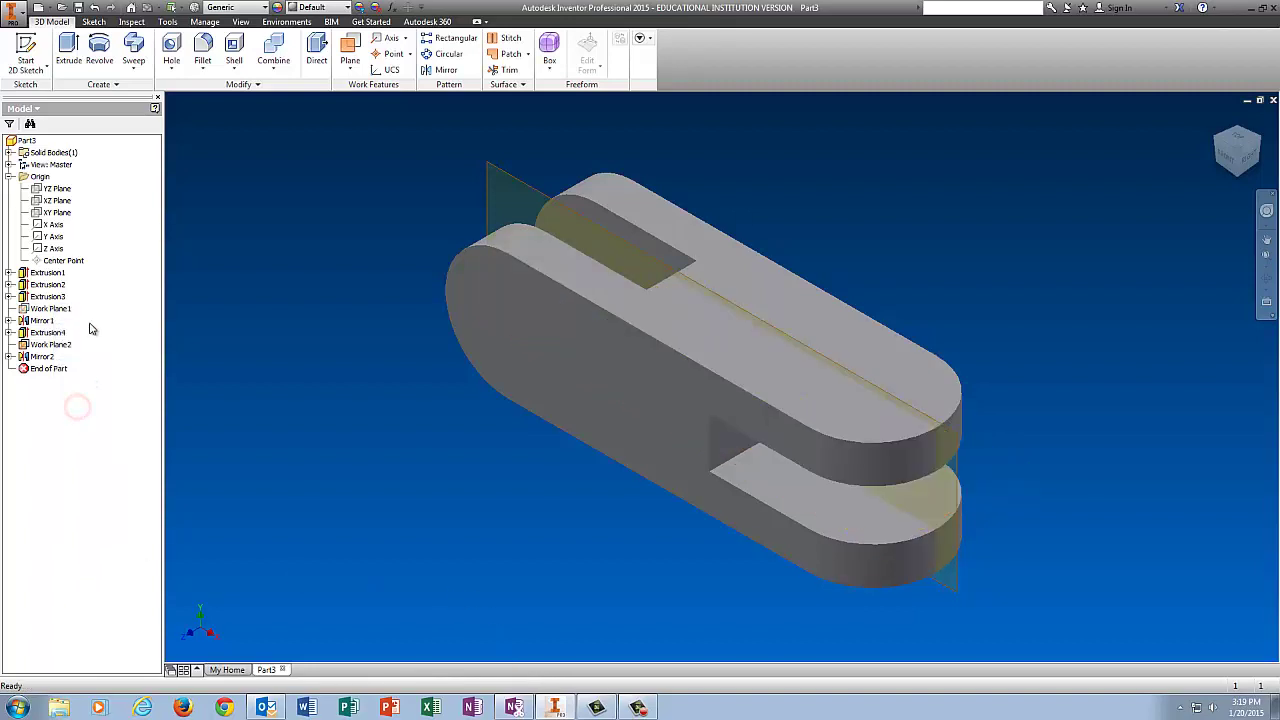
pyautogui.rightClick(40, 357)
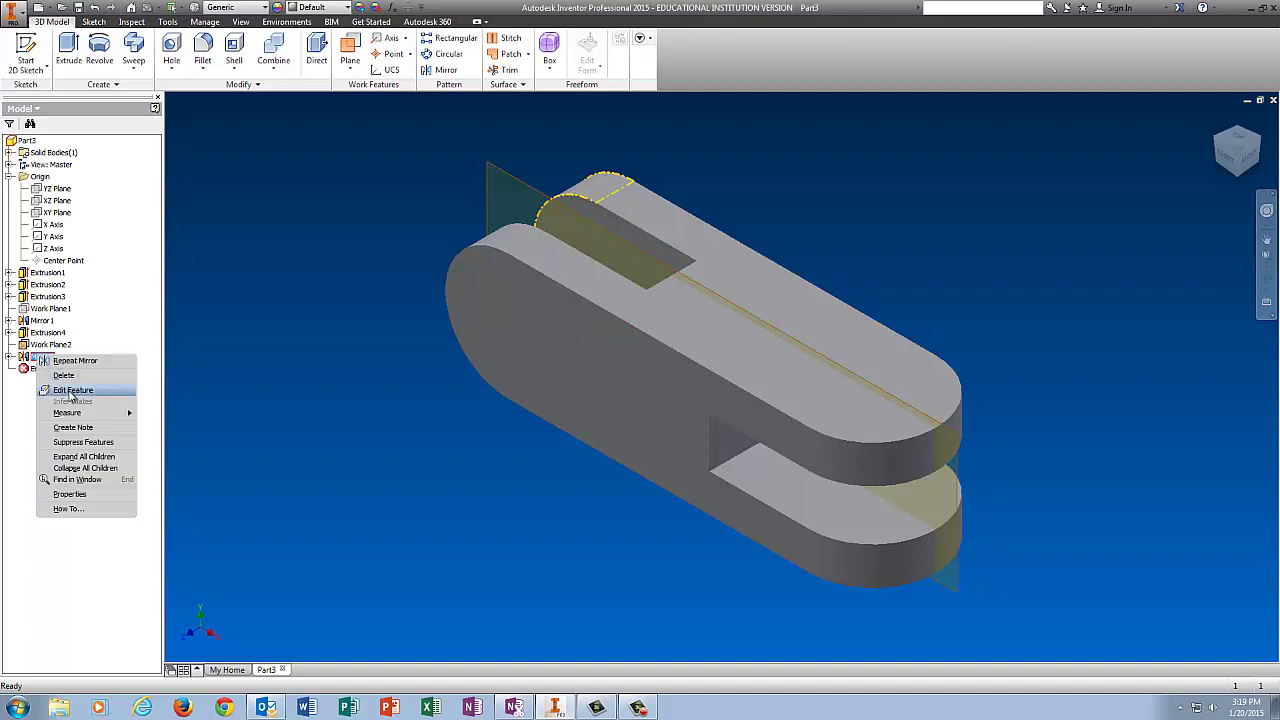
pyautogui.click(66, 341)
pyautogui.rightClick(60, 344)
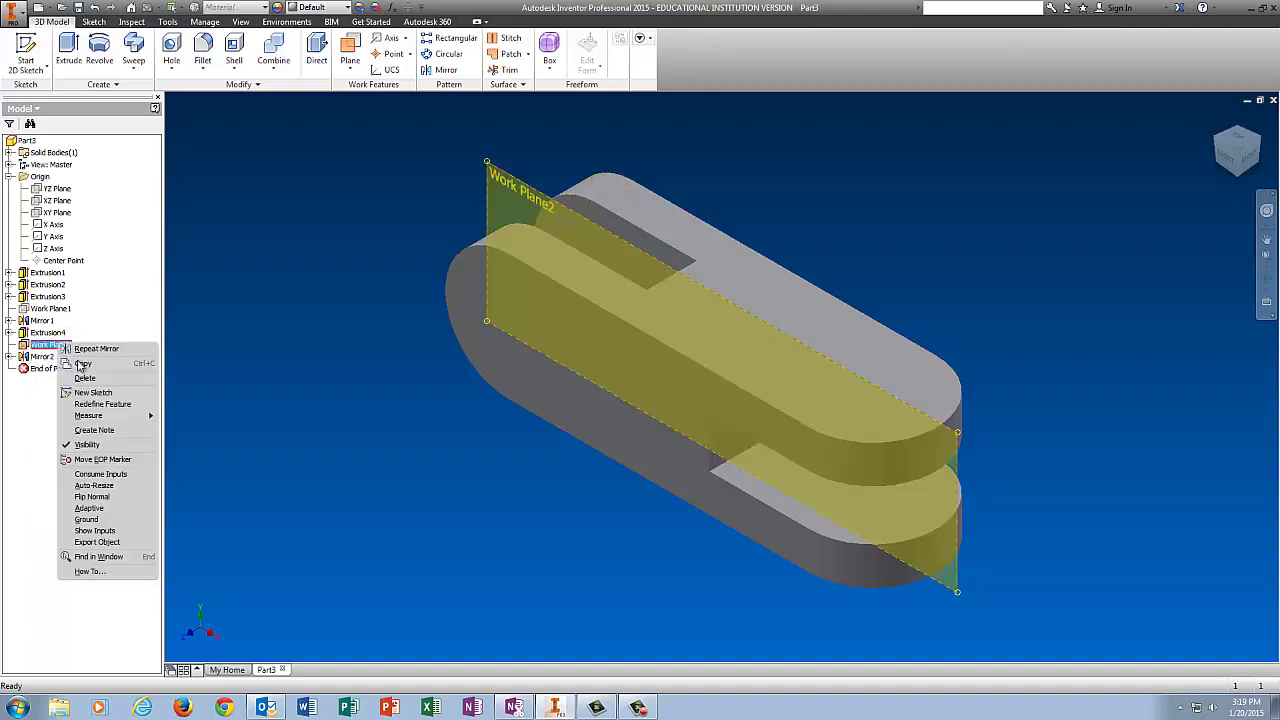
pyautogui.click(86, 444)
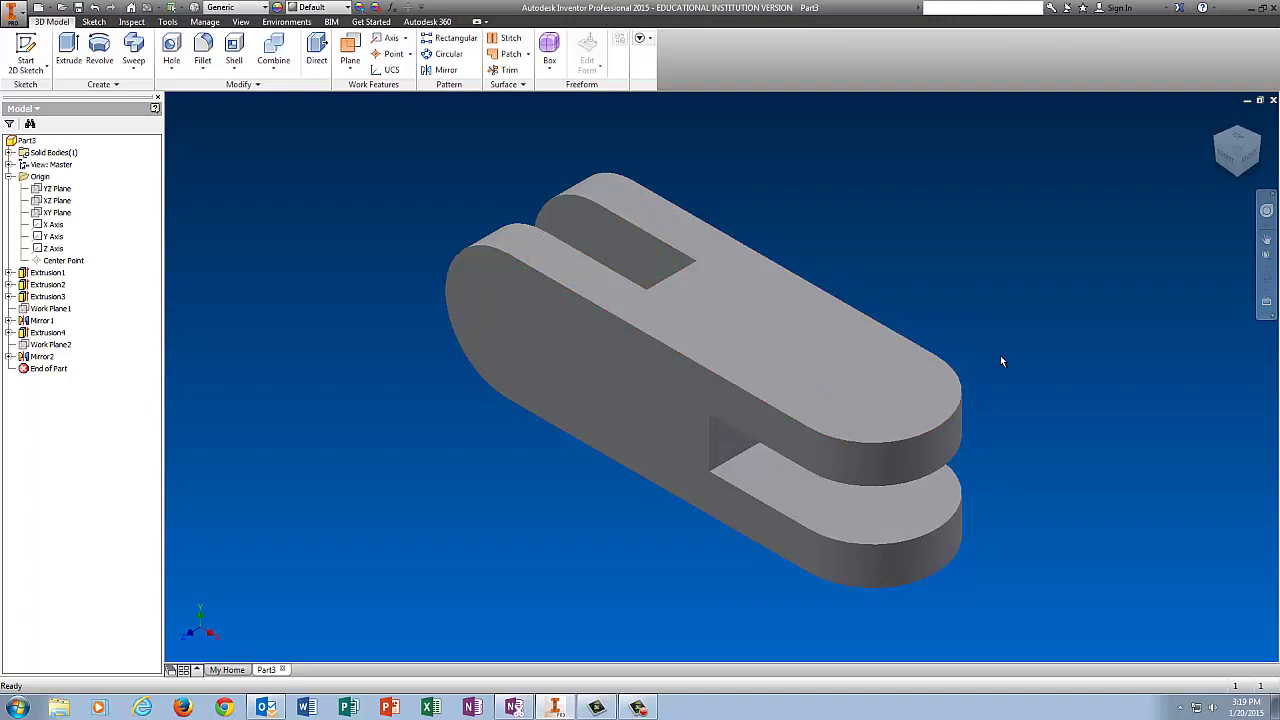
# Step: Add a 0.5 in through-all hole on the prong's top face, concentric with the rounded end
pyautogui.click(172, 46)
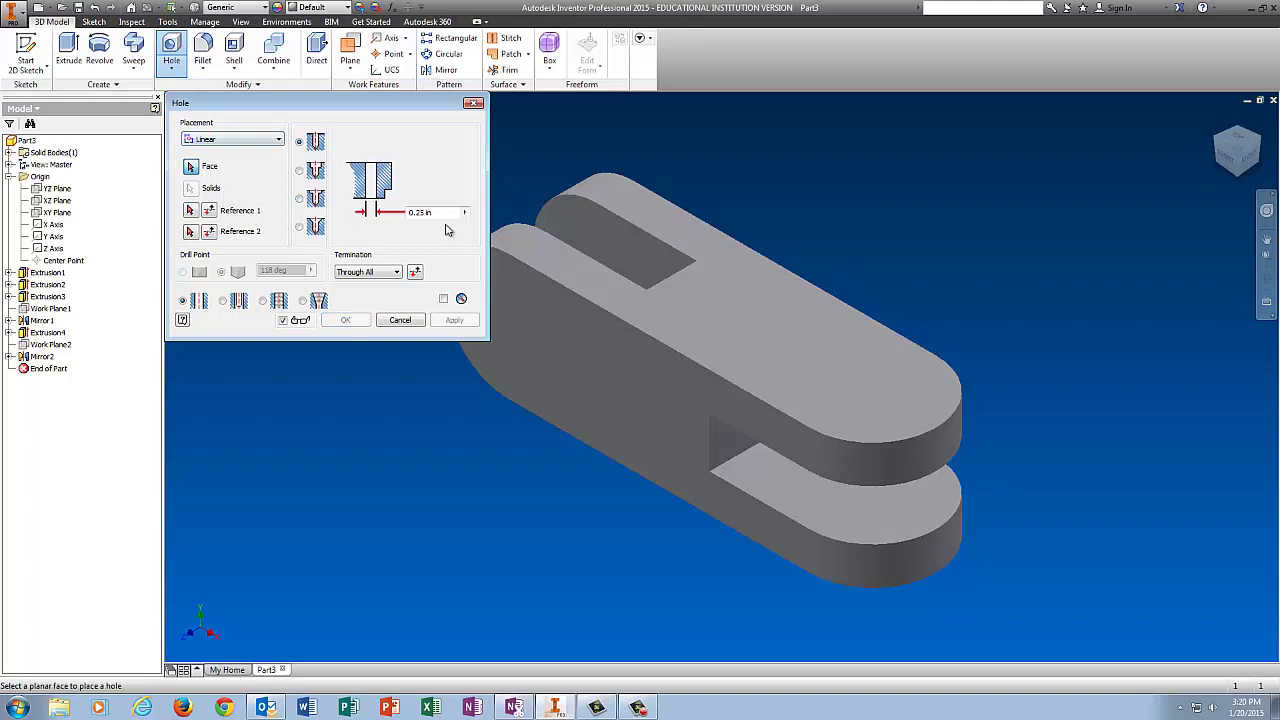
pyautogui.click(442, 214)
pyautogui.click(242, 143)
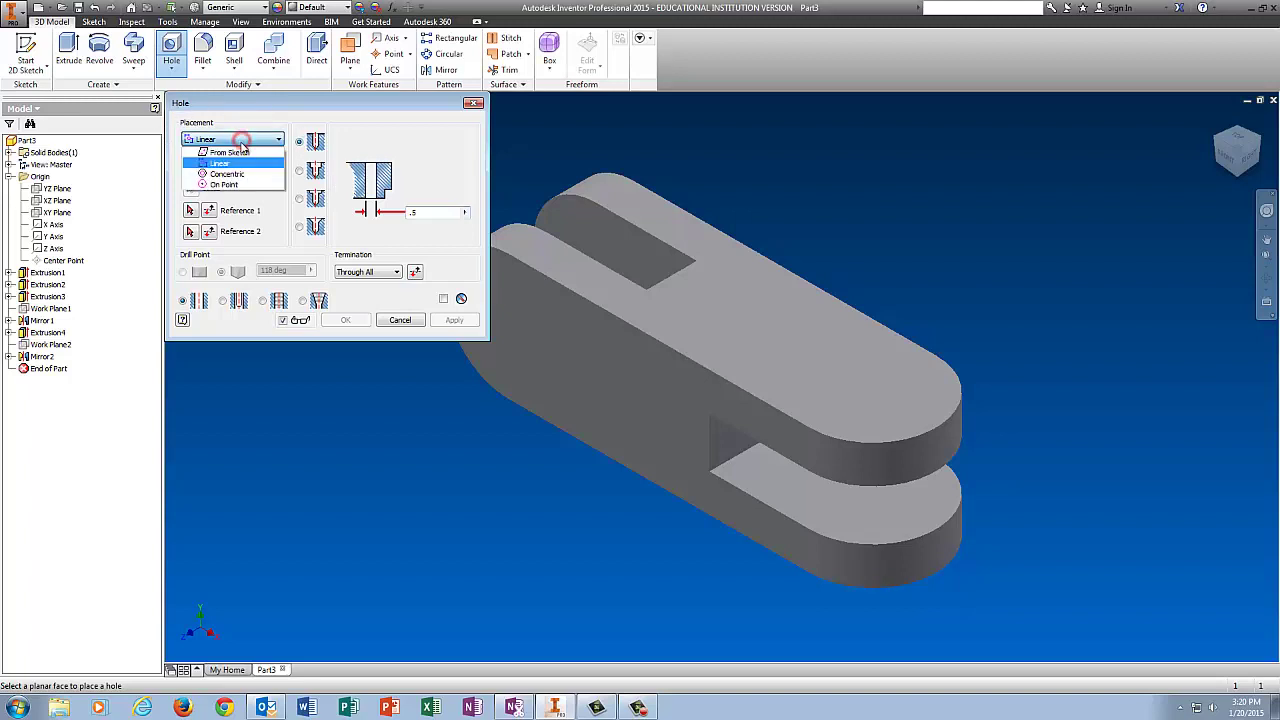
pyautogui.click(226, 174)
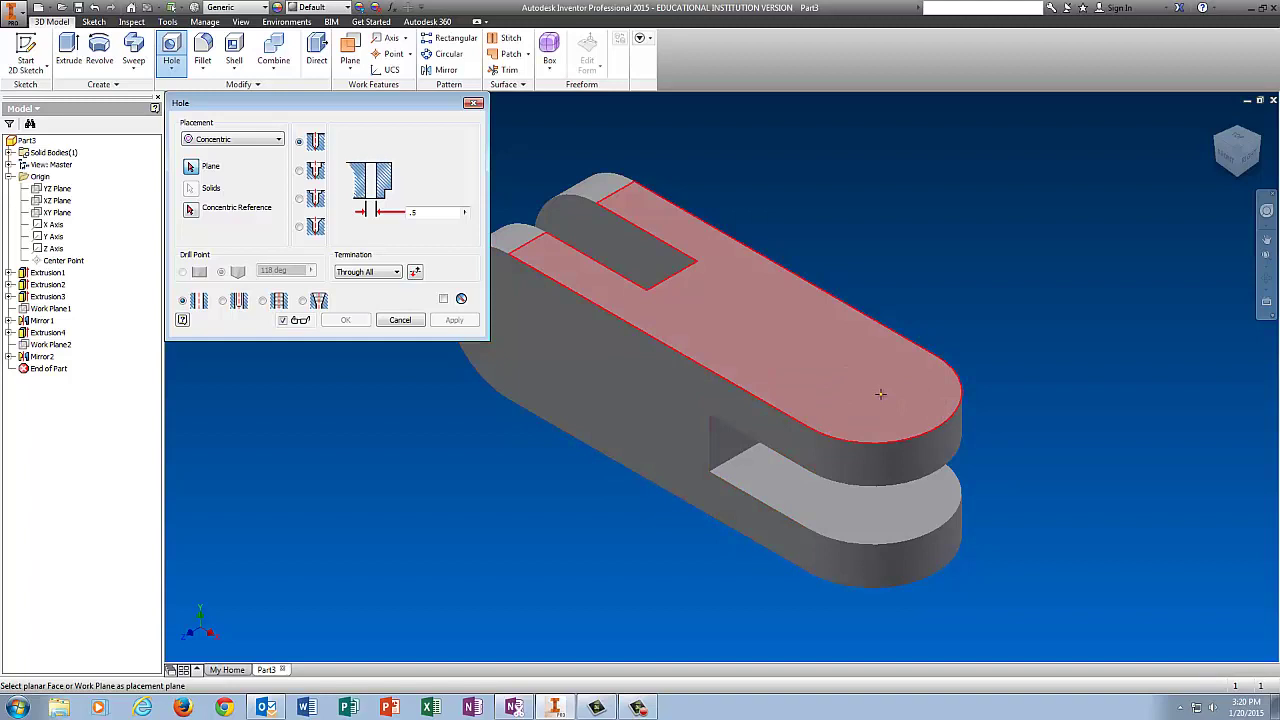
pyautogui.moveTo(883, 399)
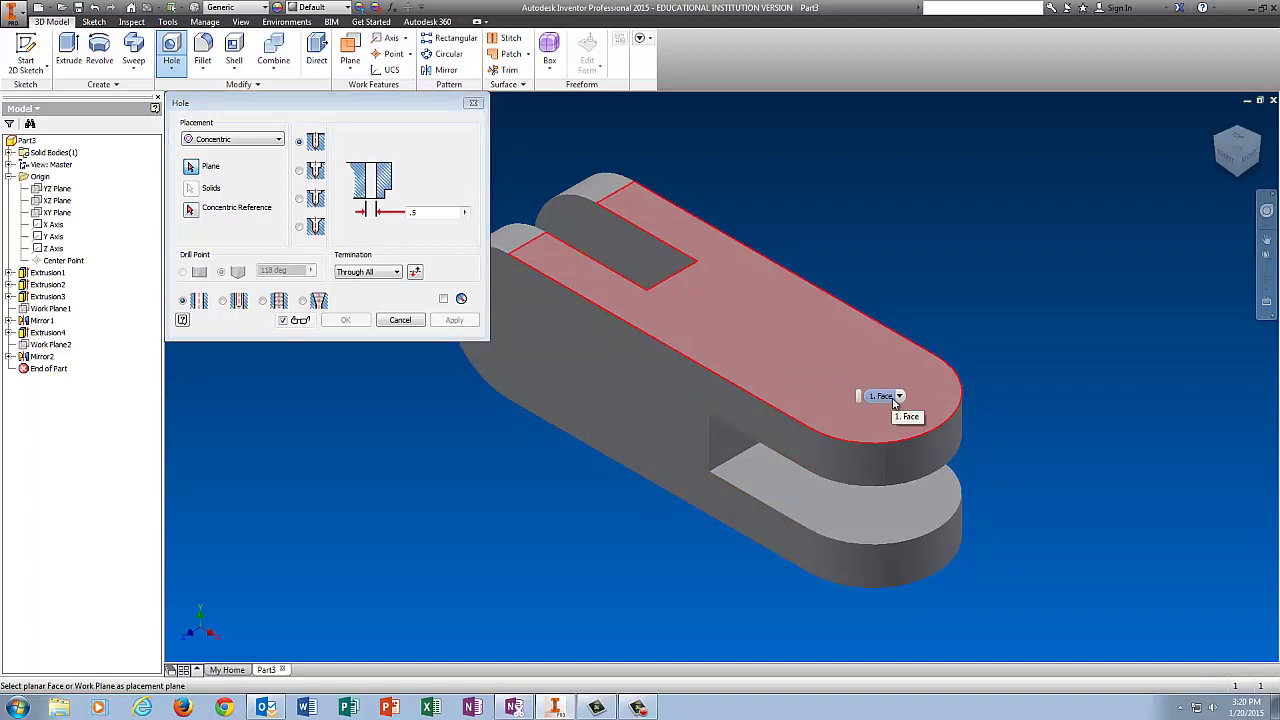
pyautogui.click(874, 377)
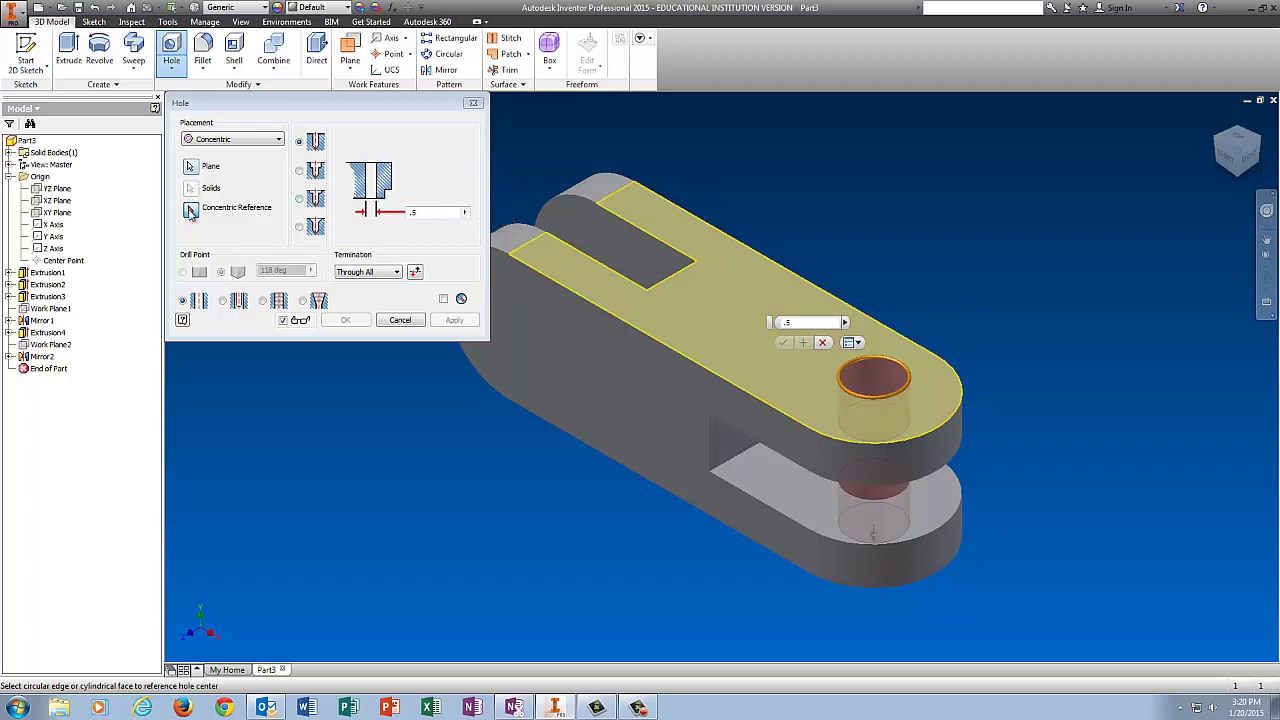
pyautogui.click(191, 212)
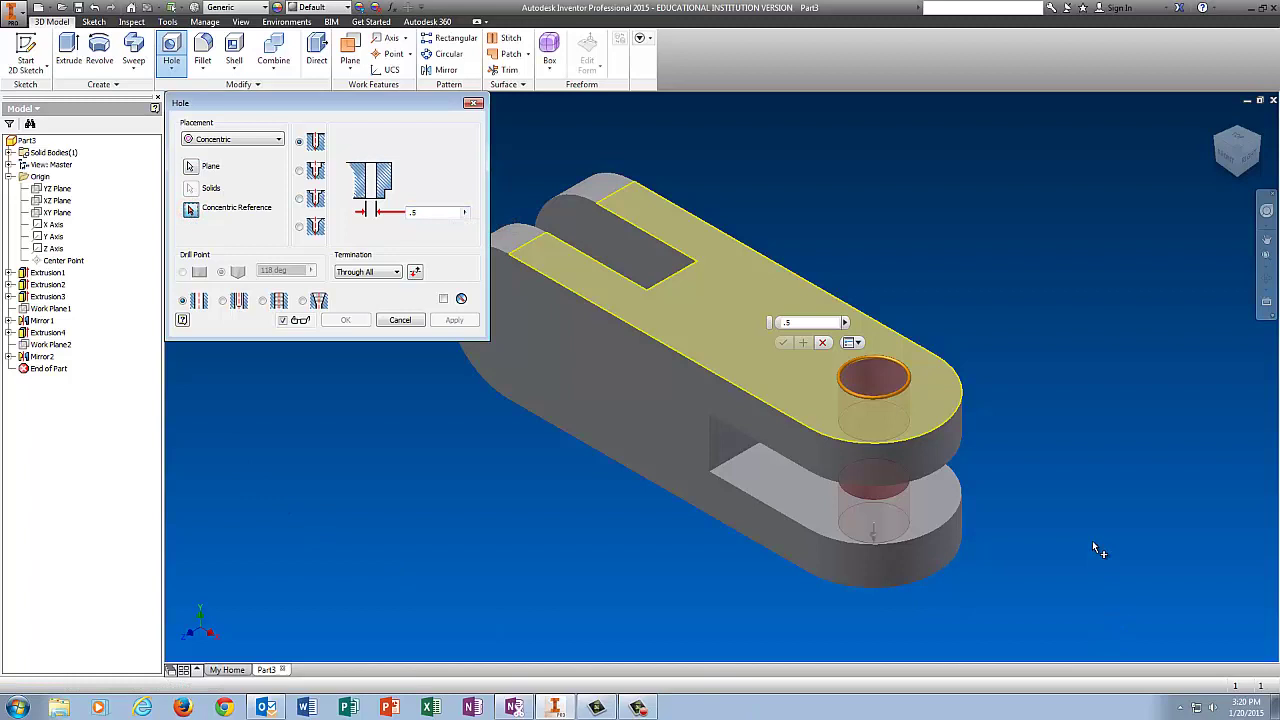
pyautogui.click(952, 418)
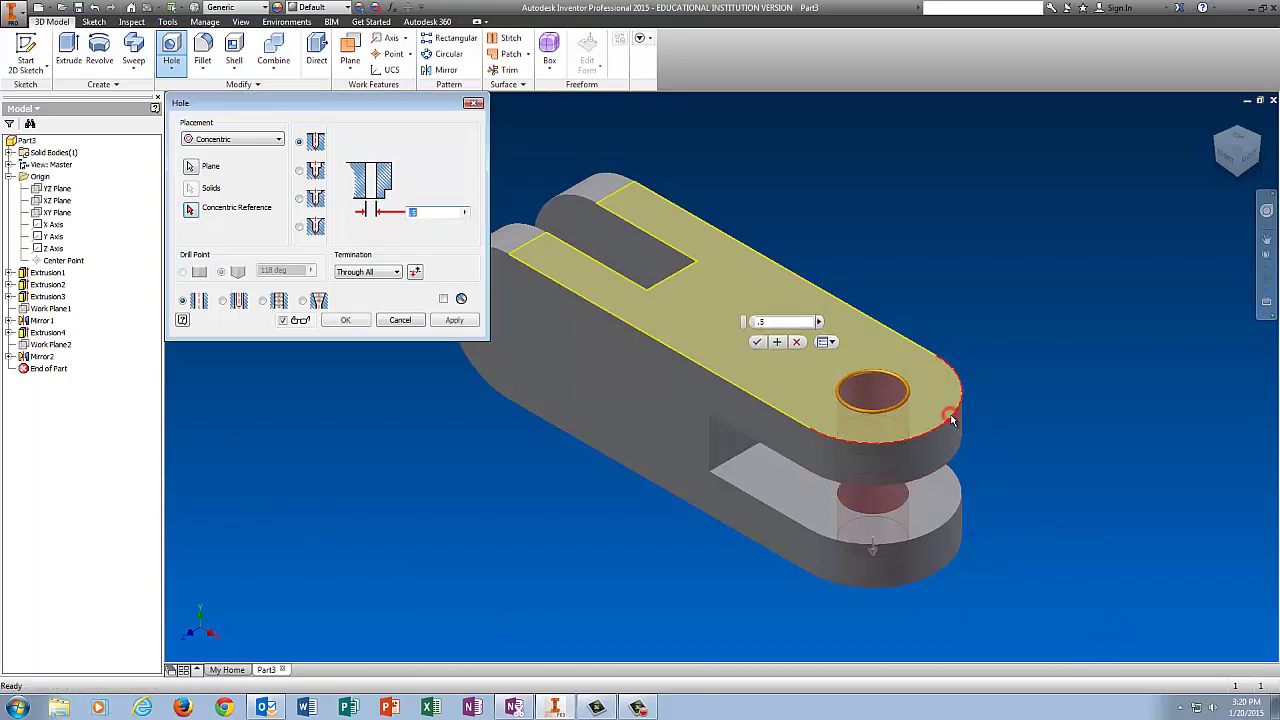
pyautogui.click(345, 320)
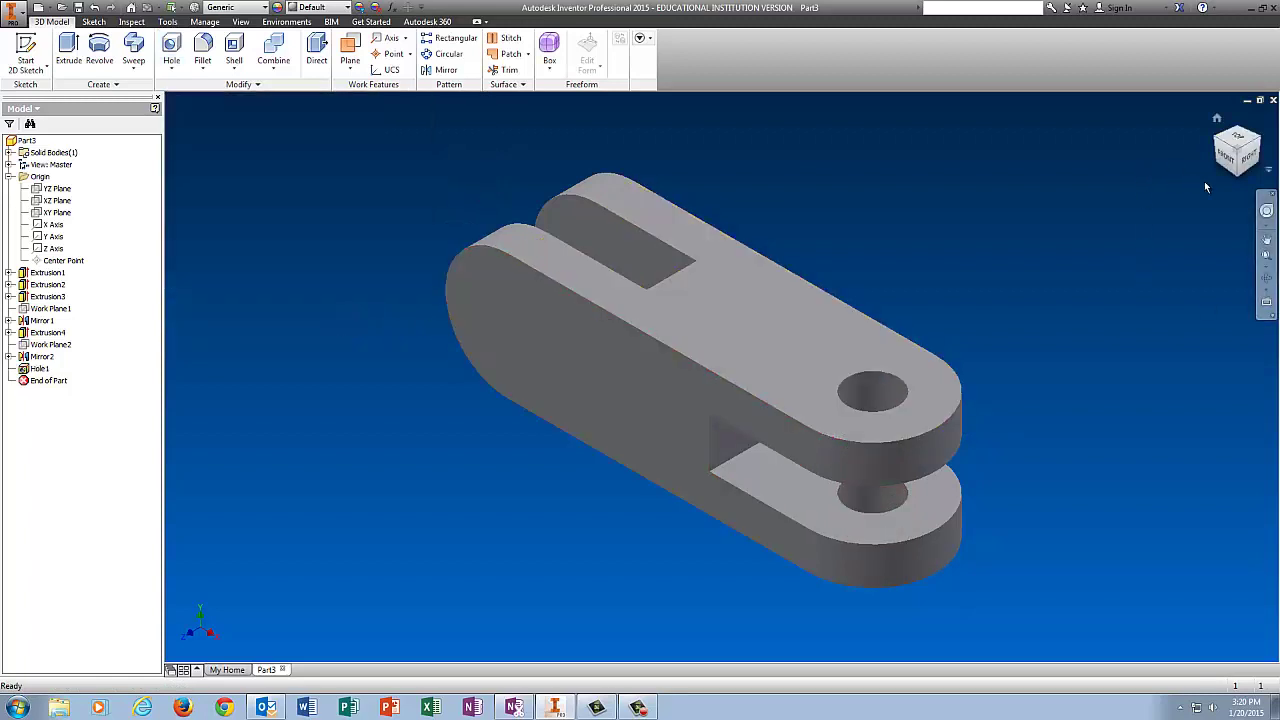
# Step: Rotate to the solid end and add a 0.5 in hole concentric with its rounded edge
pyautogui.click(1238, 178)
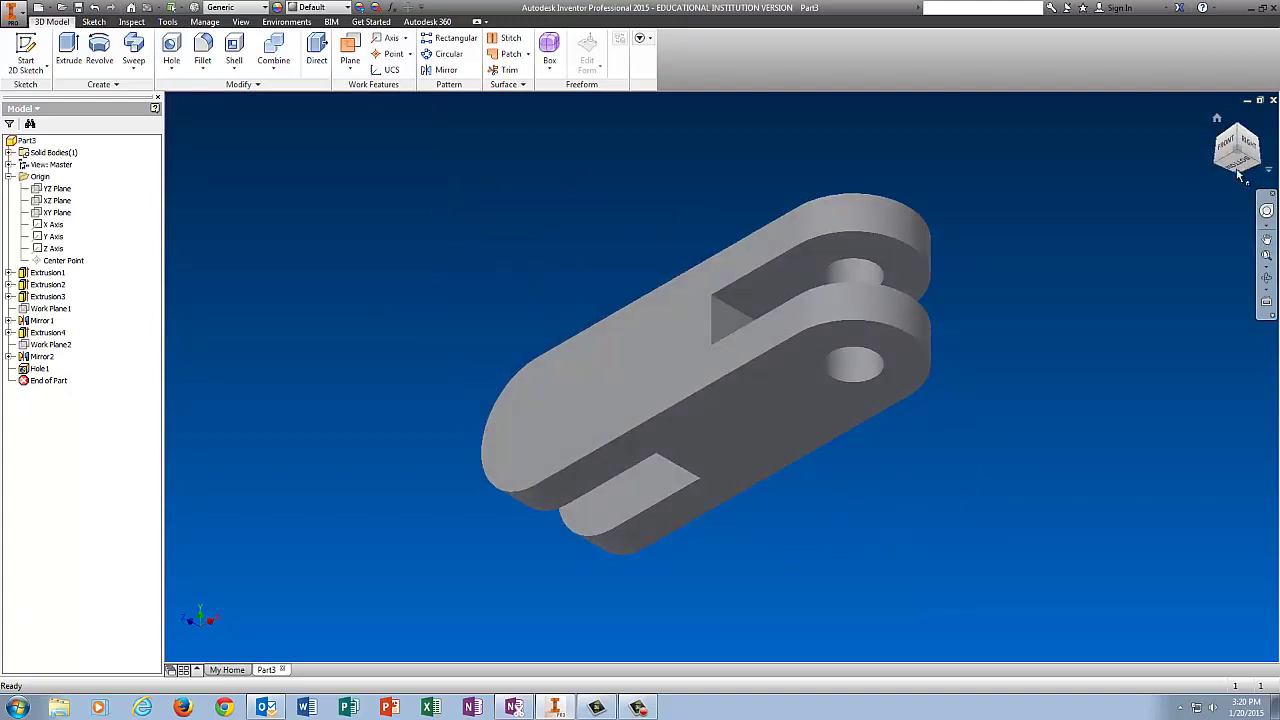
pyautogui.click(1241, 135)
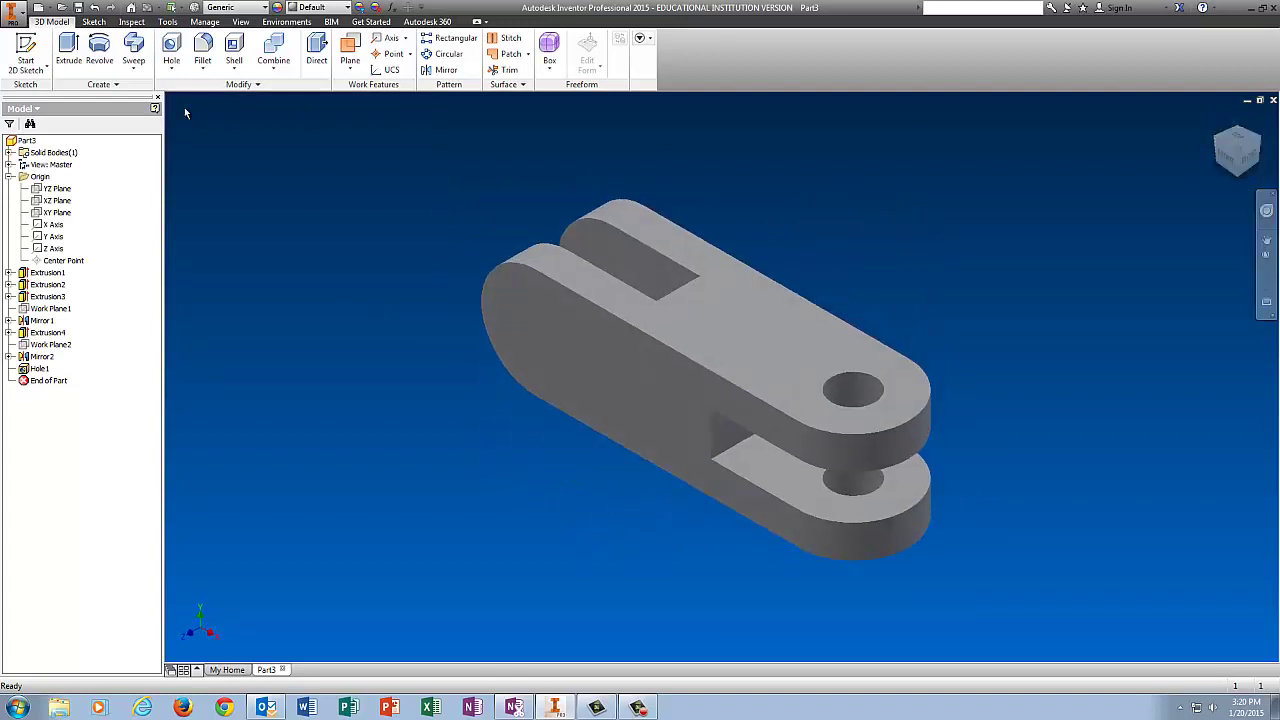
pyautogui.click(170, 44)
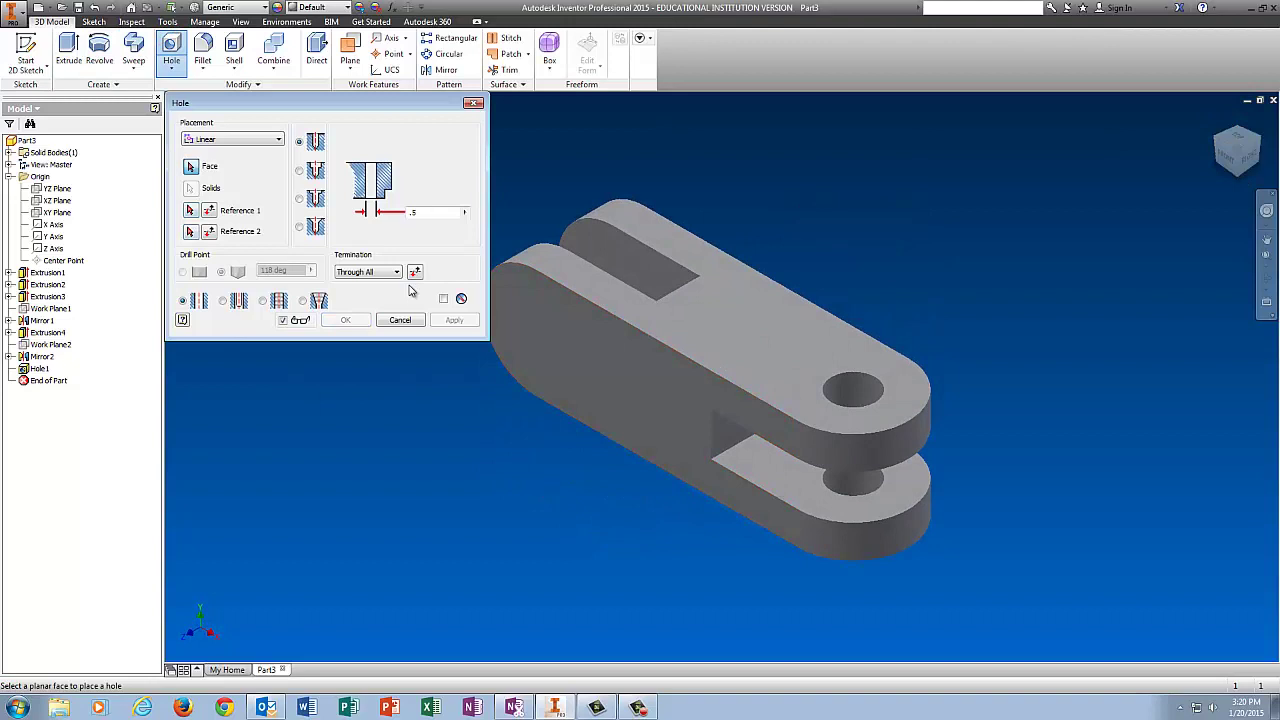
pyautogui.click(225, 141)
pyautogui.click(215, 177)
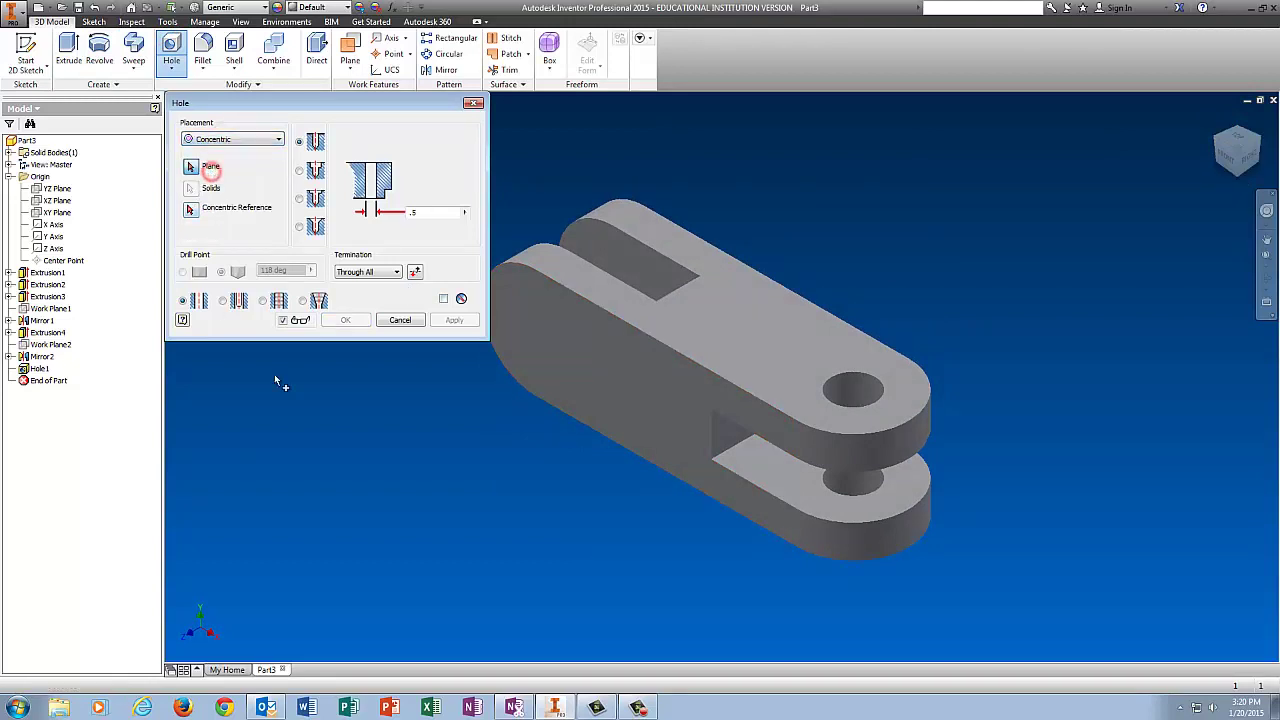
pyautogui.click(530, 349)
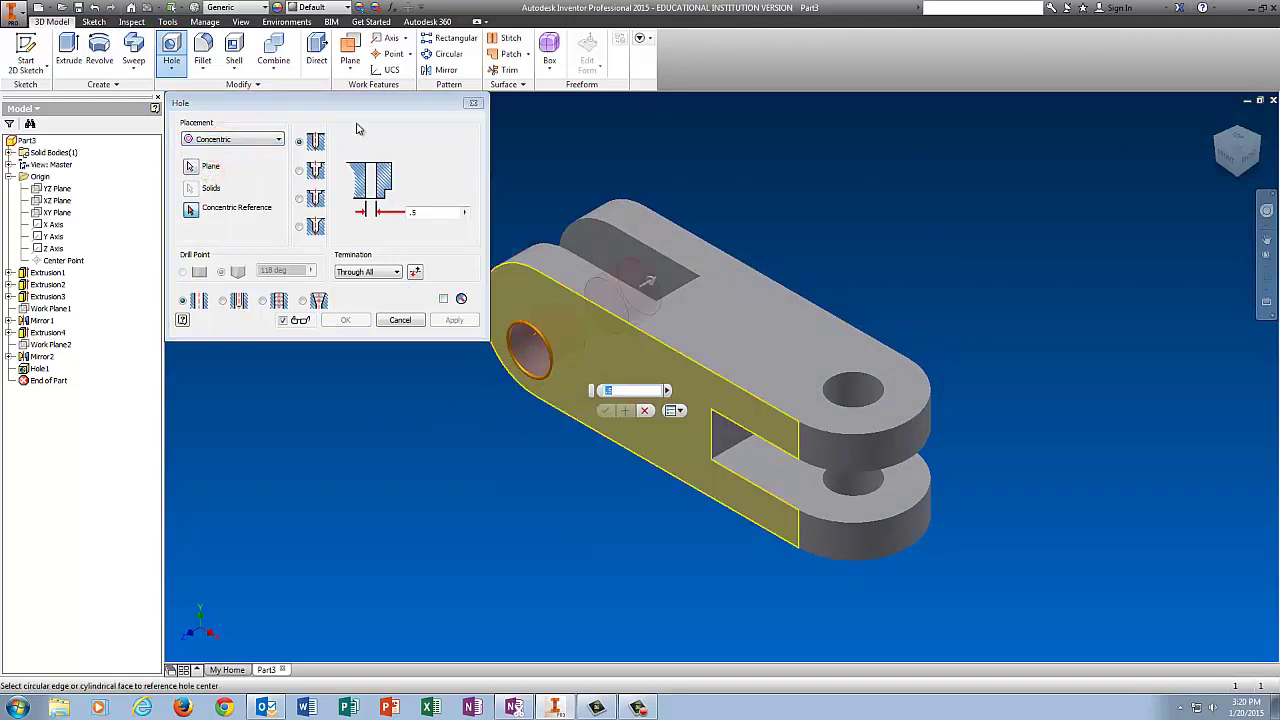
pyautogui.moveTo(381, 103); pyautogui.dragTo(245, 97)
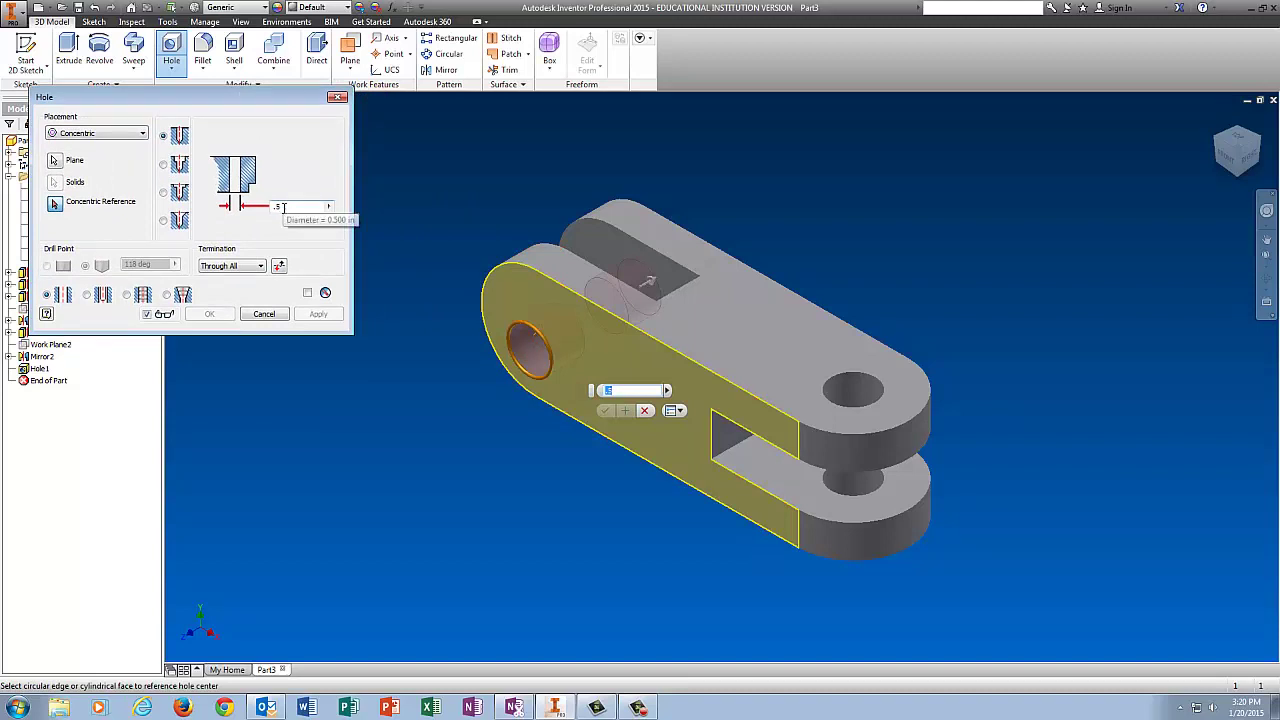
pyautogui.click(55, 204)
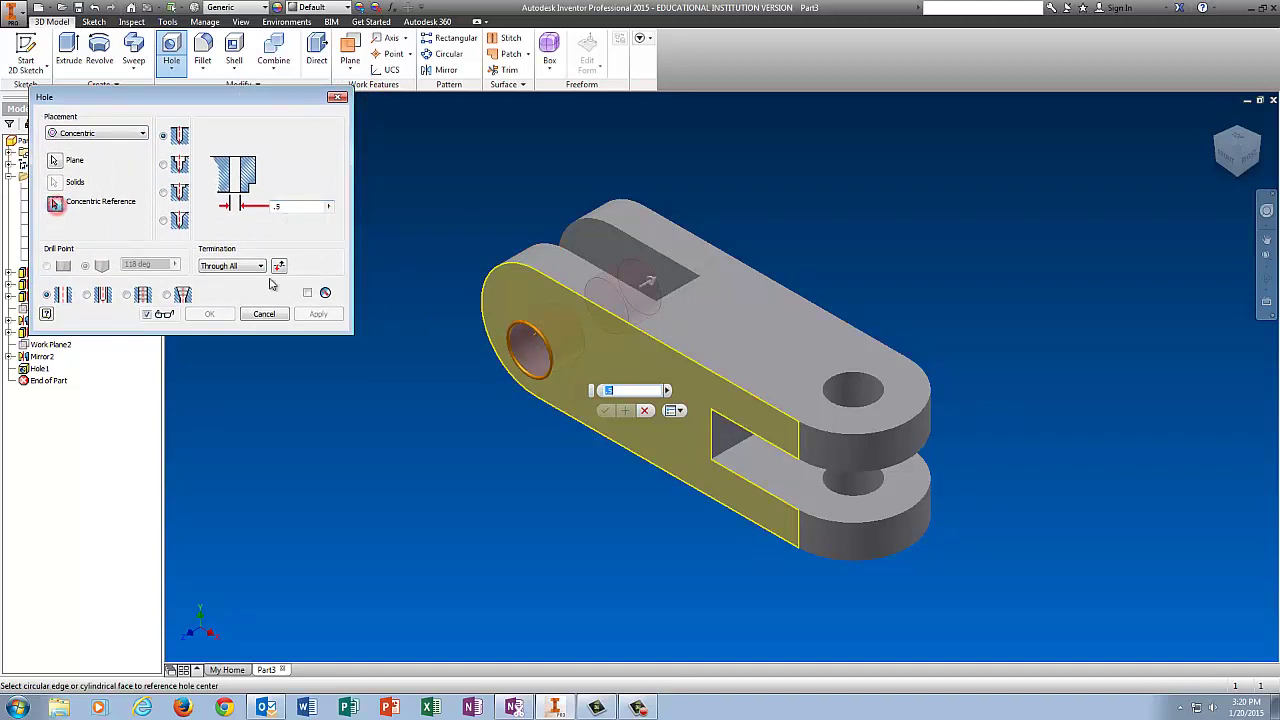
pyautogui.click(487, 286)
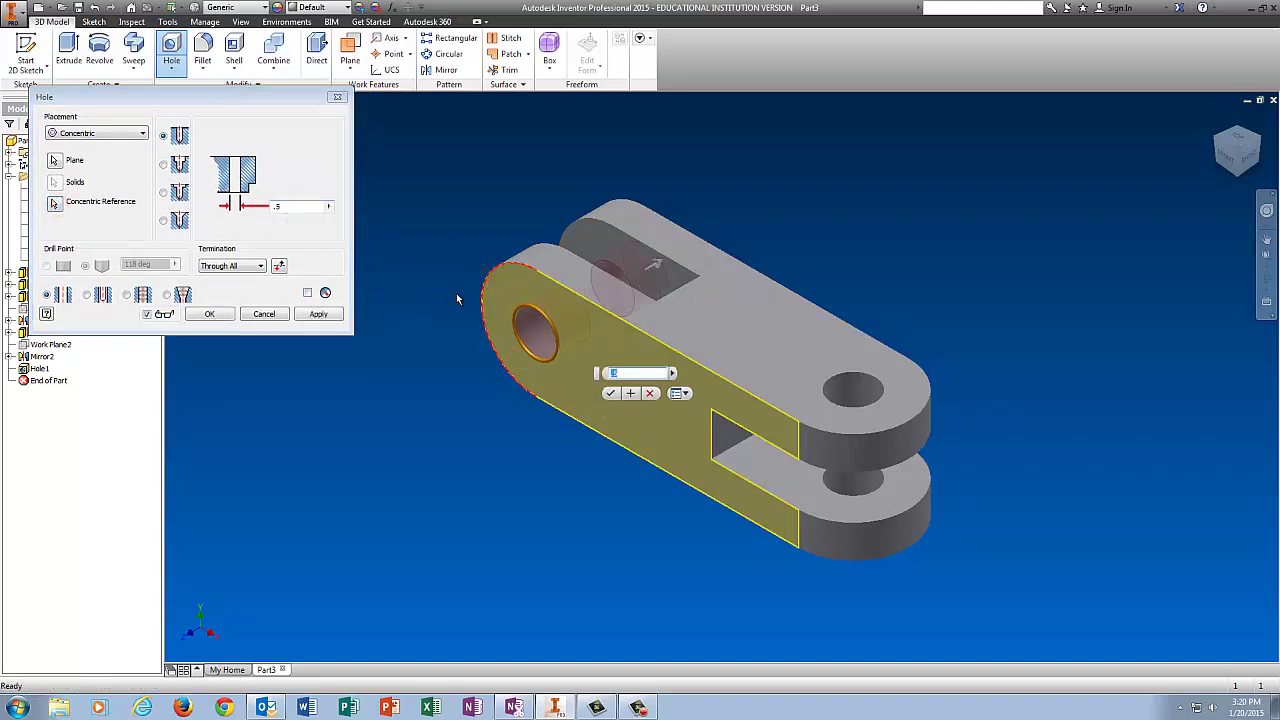
pyautogui.click(224, 317)
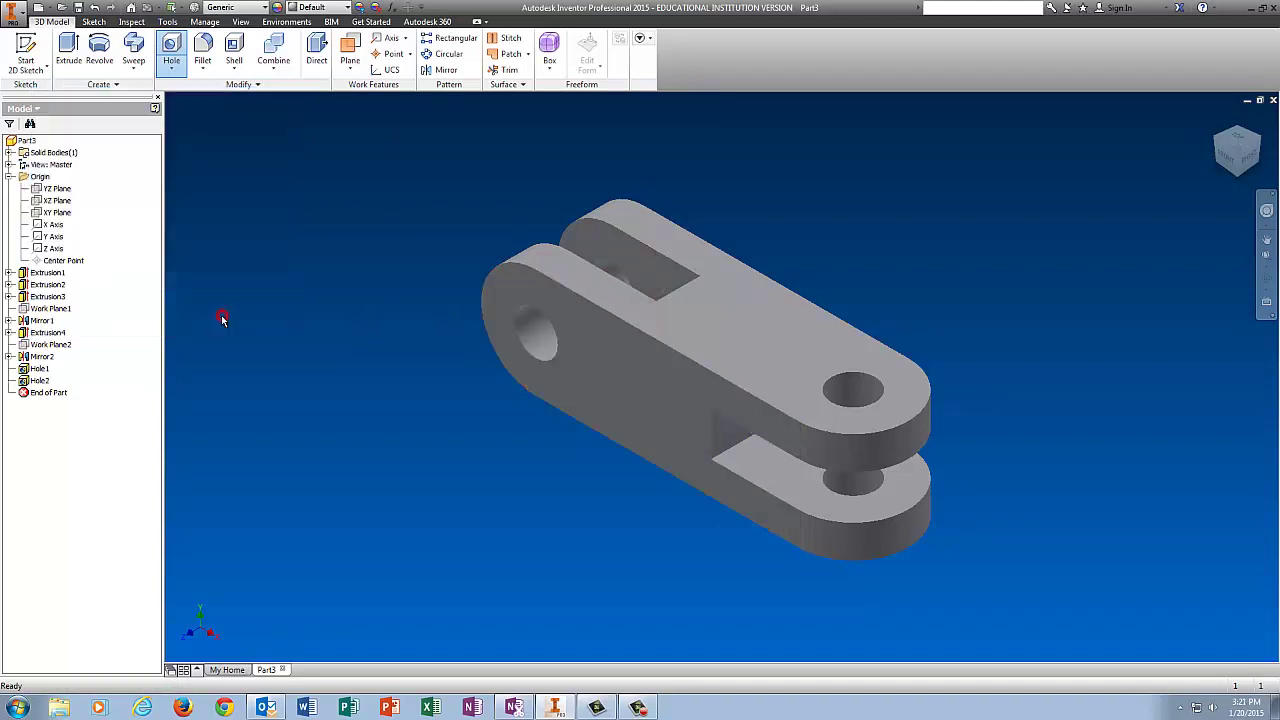
# Step: Apply the Red appearance to the whole part
pyautogui.click(332, 9)
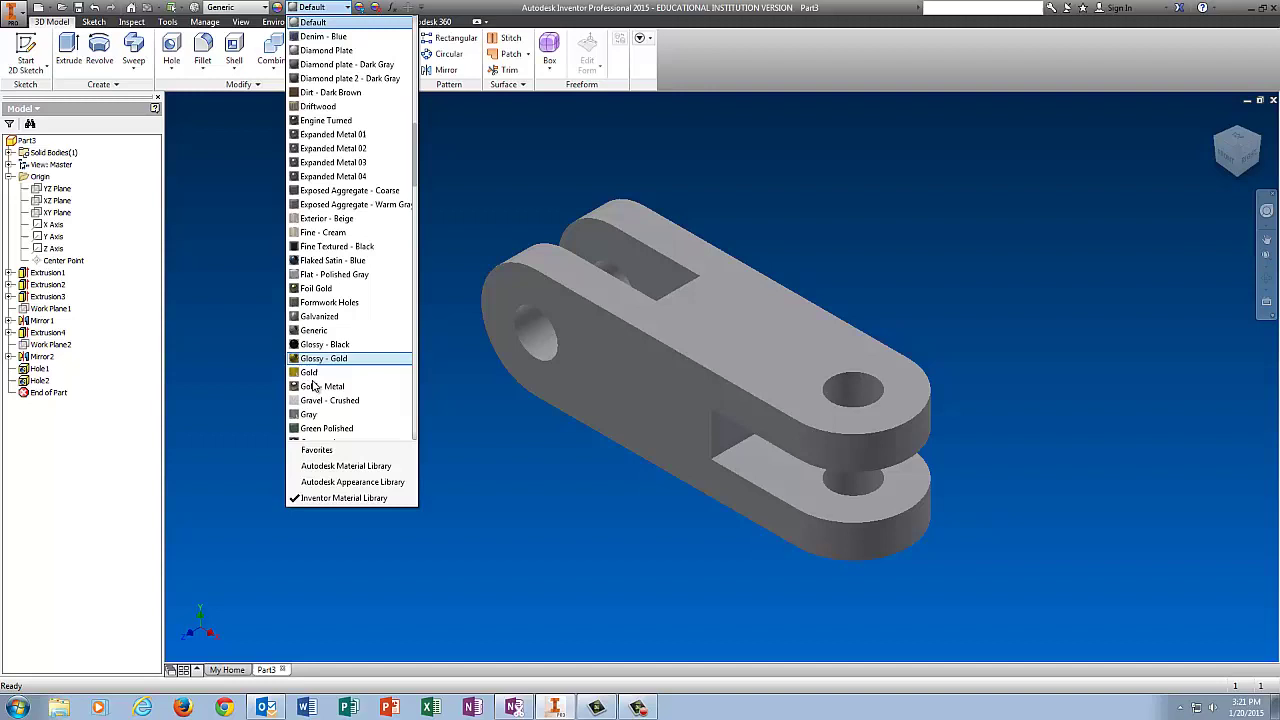
pyautogui.scroll(-15, 315, 395)
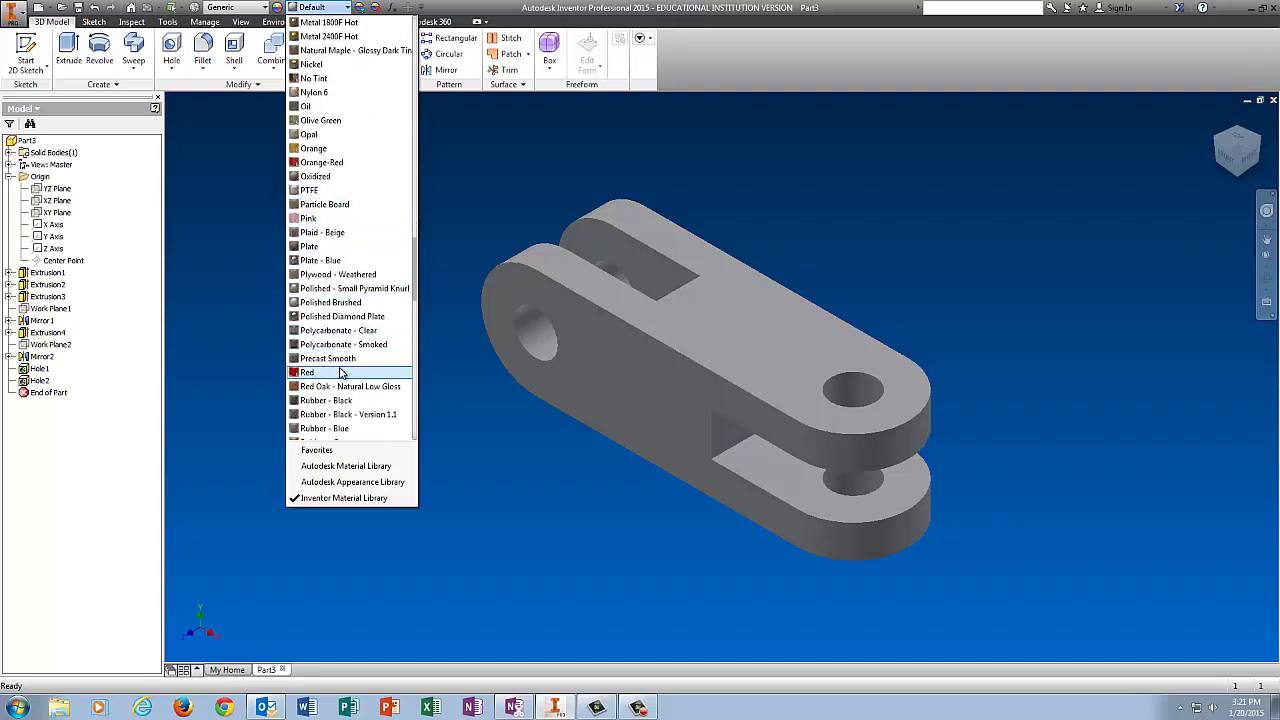
pyautogui.click(341, 373)
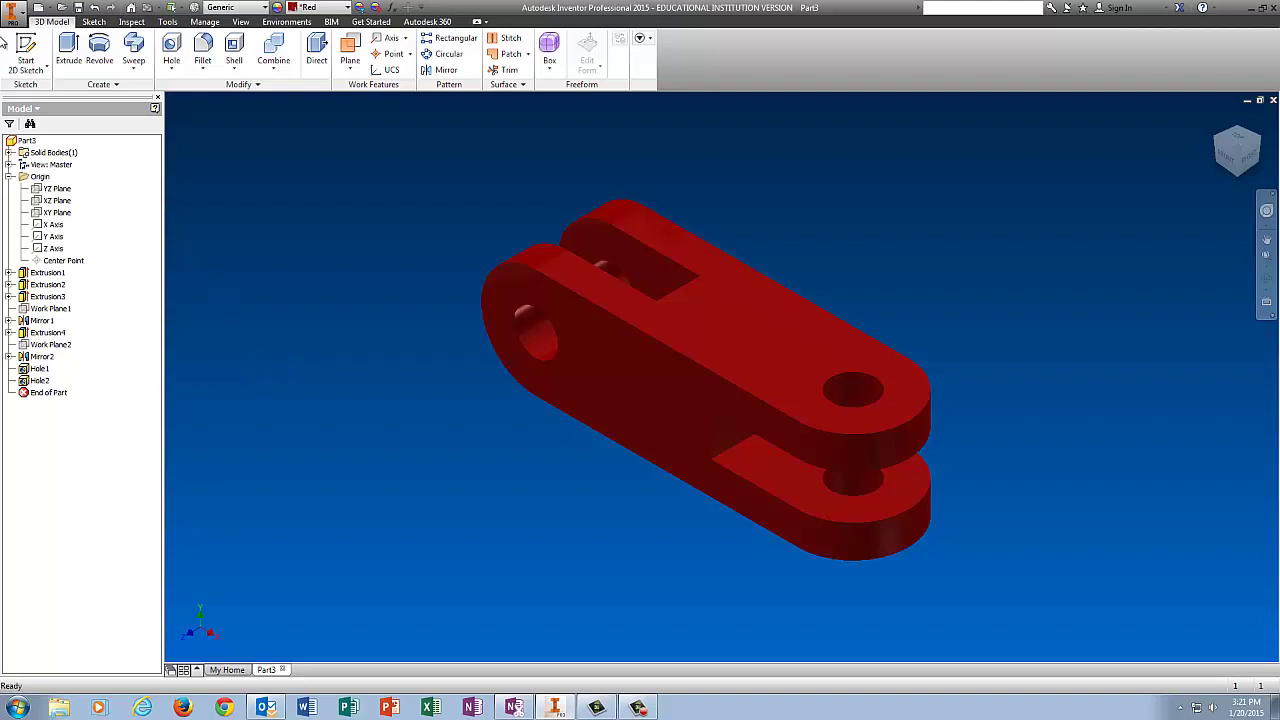
# Step: Save the part as Red Piece.ipt
pyautogui.click(14, 13)
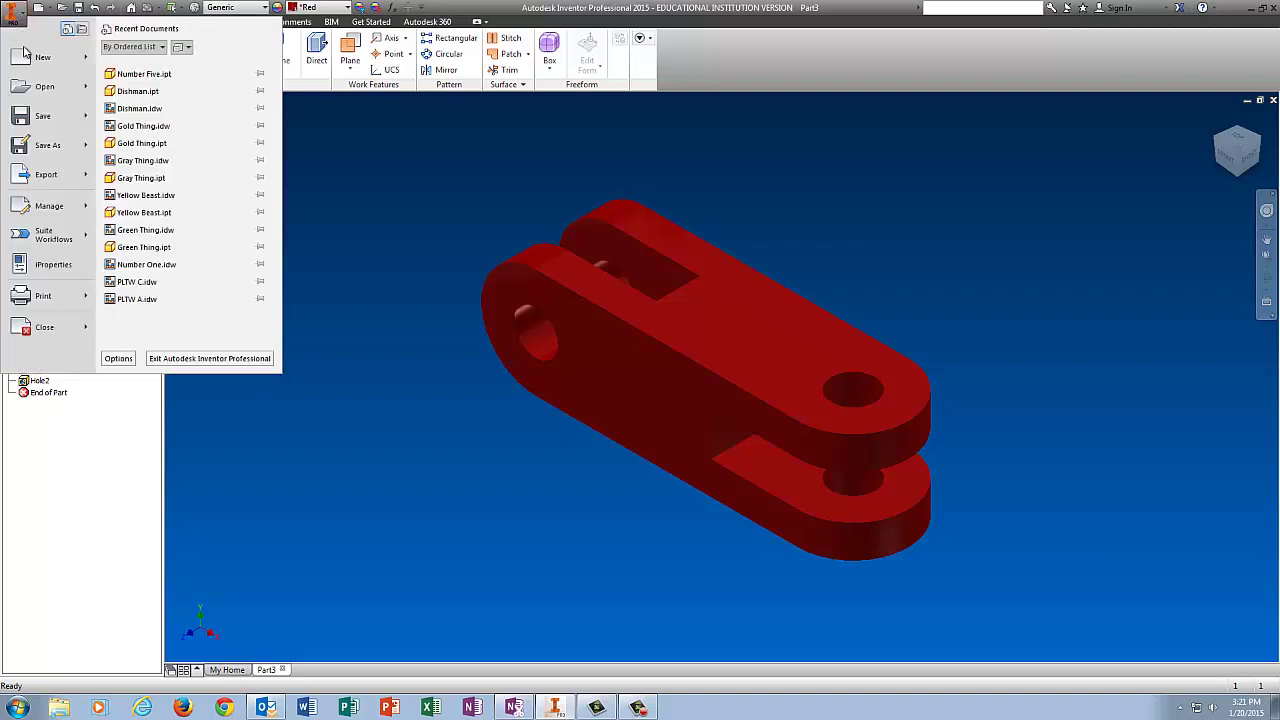
pyautogui.click(41, 140)
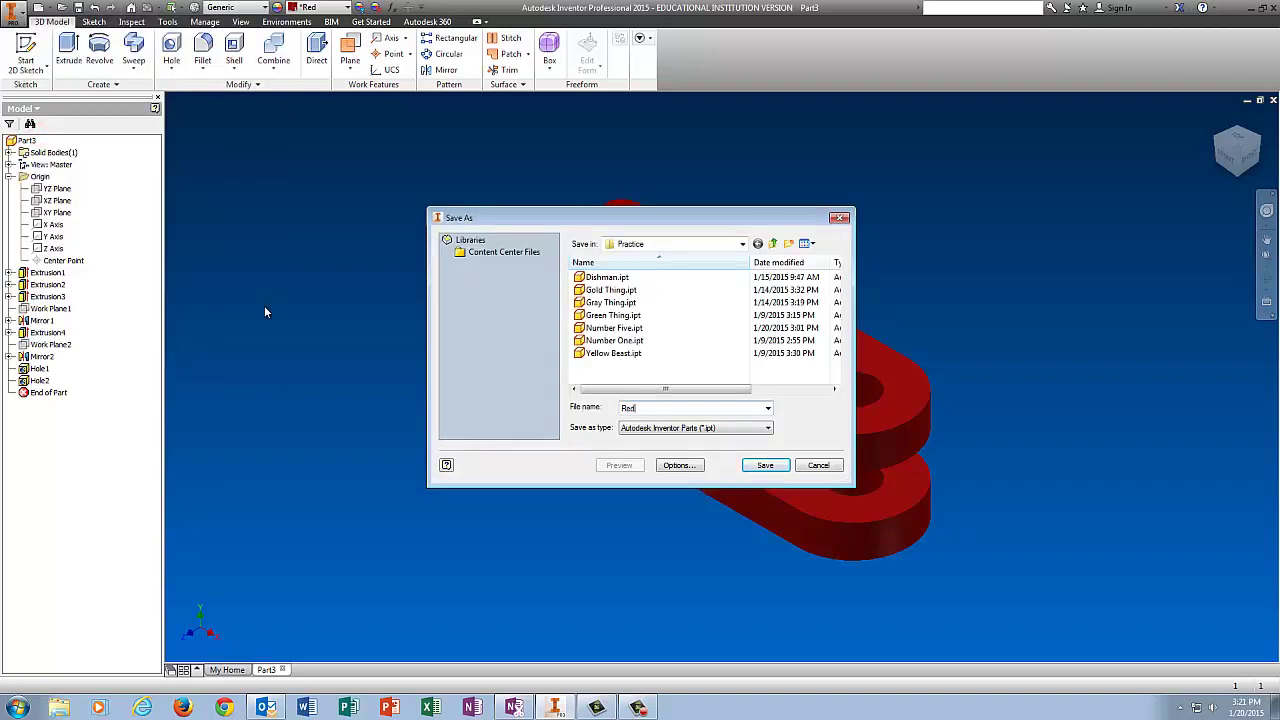
pyautogui.write('Red Piece')
pyautogui.press('Return')
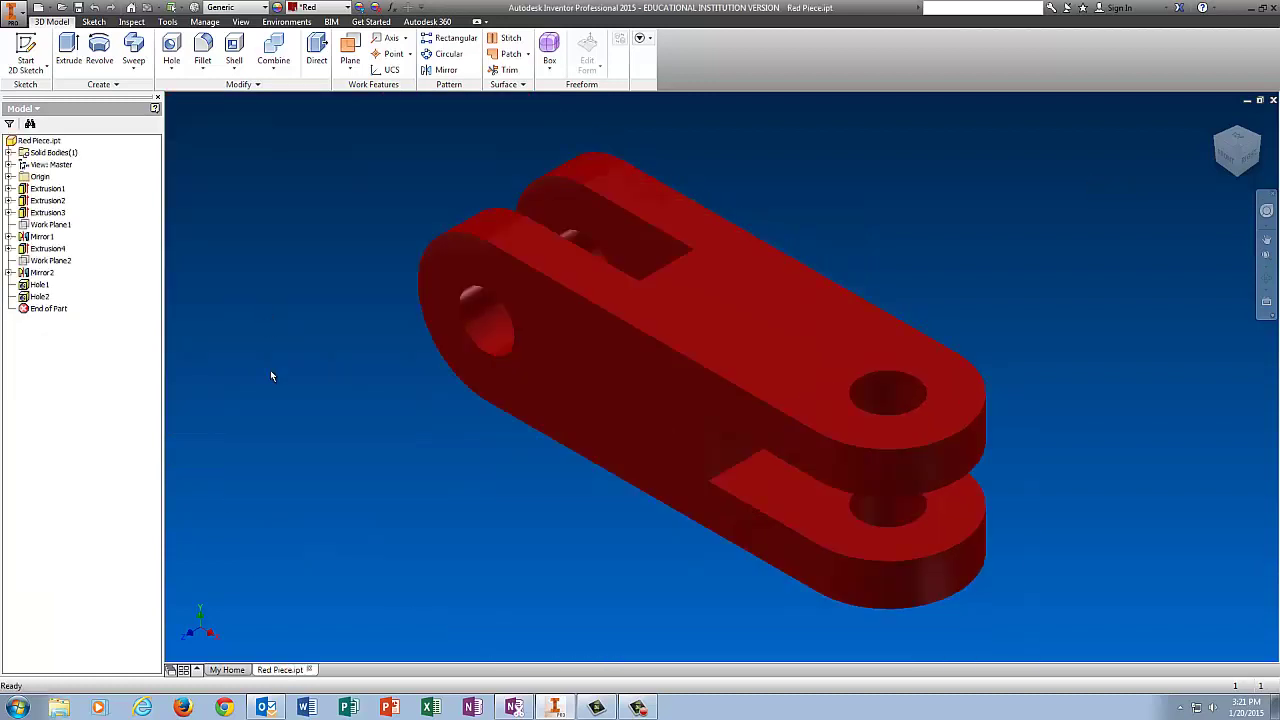
# Step: Start a new drawing from the PLTW A.idw template
pyautogui.click(11, 14)
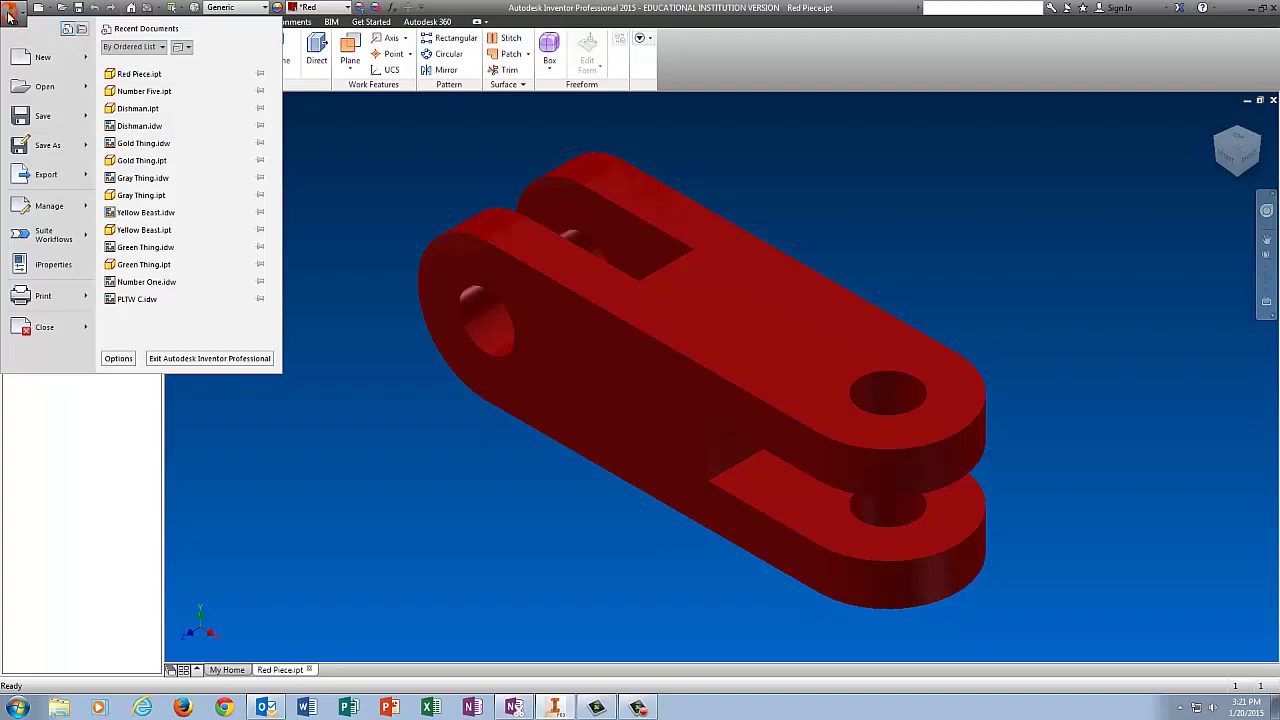
pyautogui.click(40, 57)
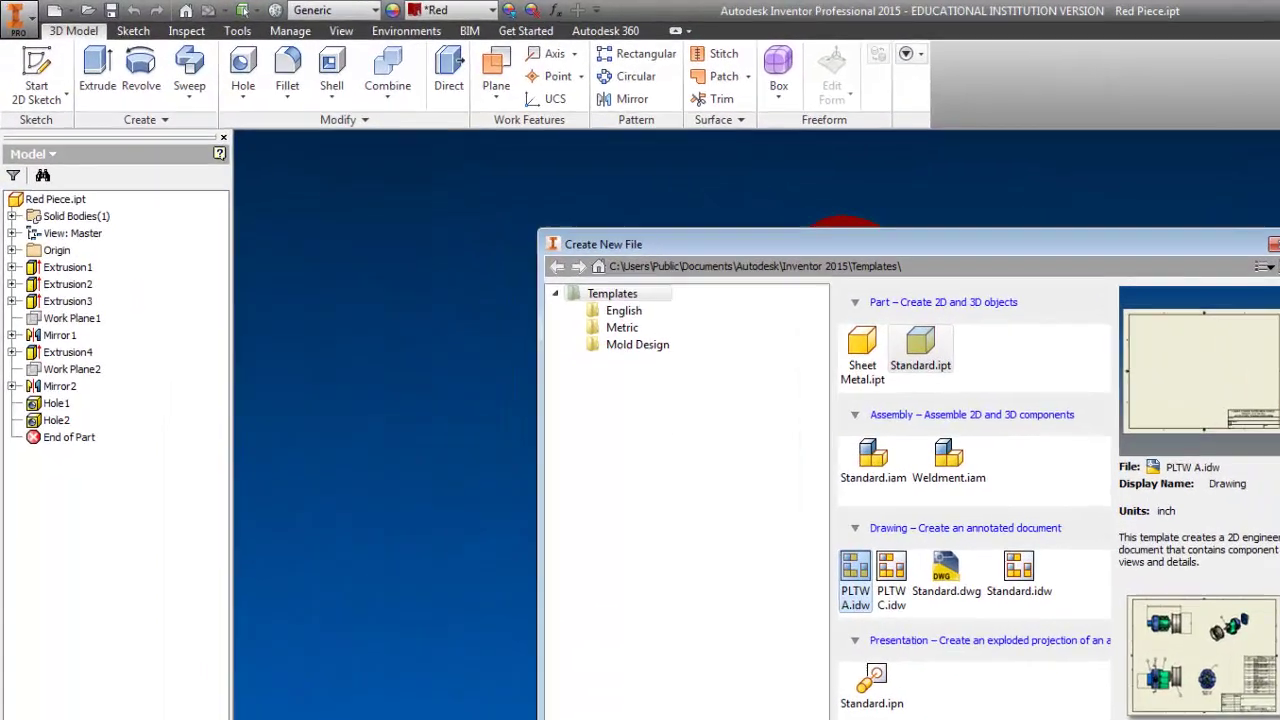
pyautogui.click(971, 632)
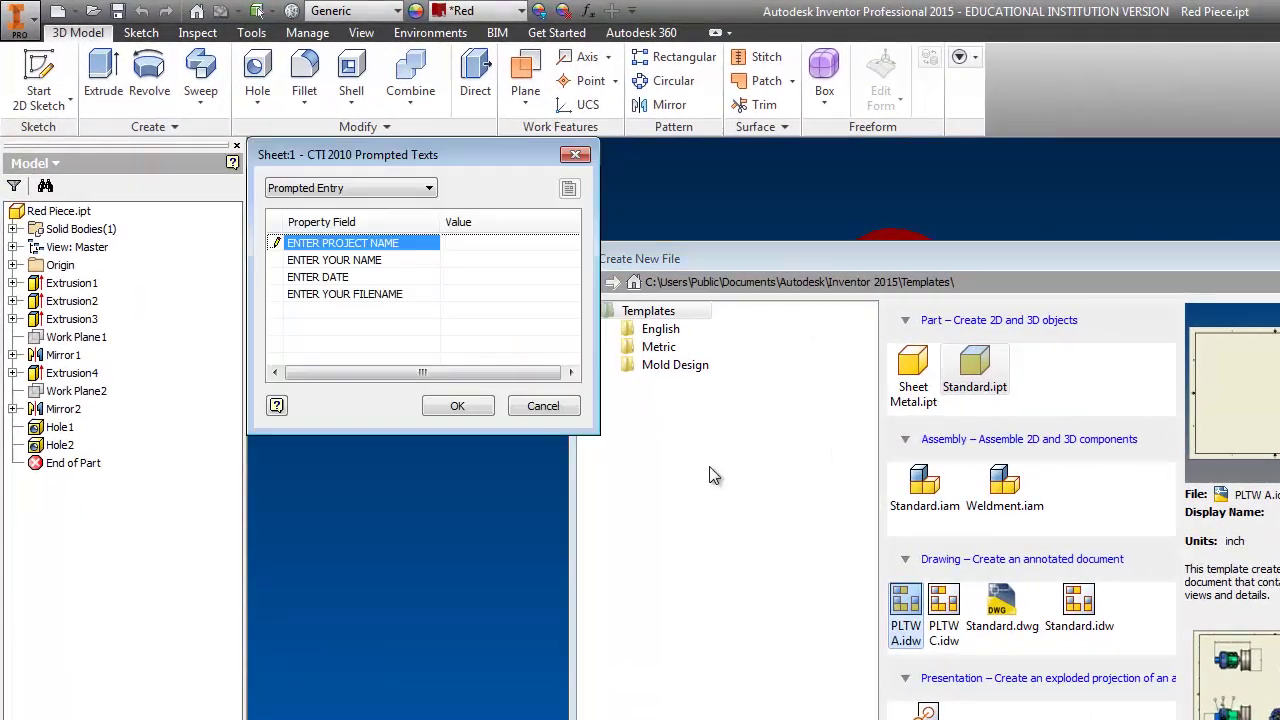
# Step: Fill the title block: project Practice, author's name, date 20 JAN 15, file name Red Number 7
pyautogui.write('Practic')
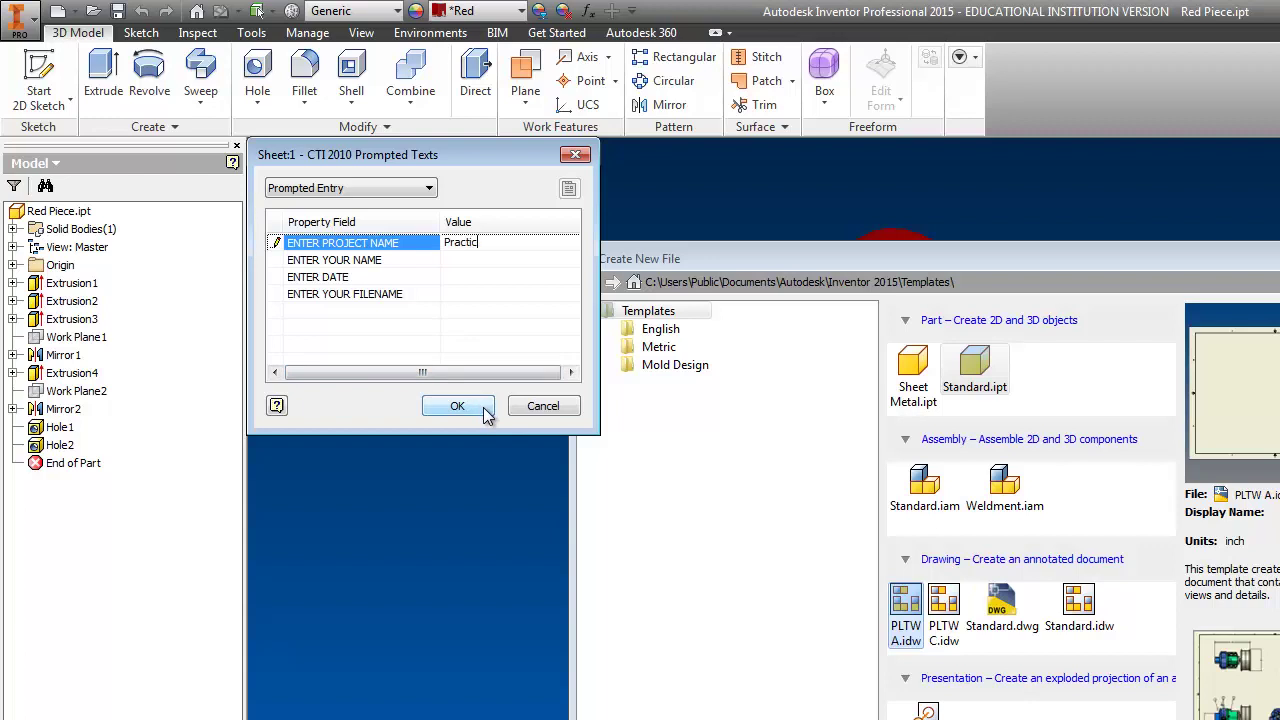
pyautogui.write('e')
pyautogui.press('Tab')
pyautogui.click(466, 259)
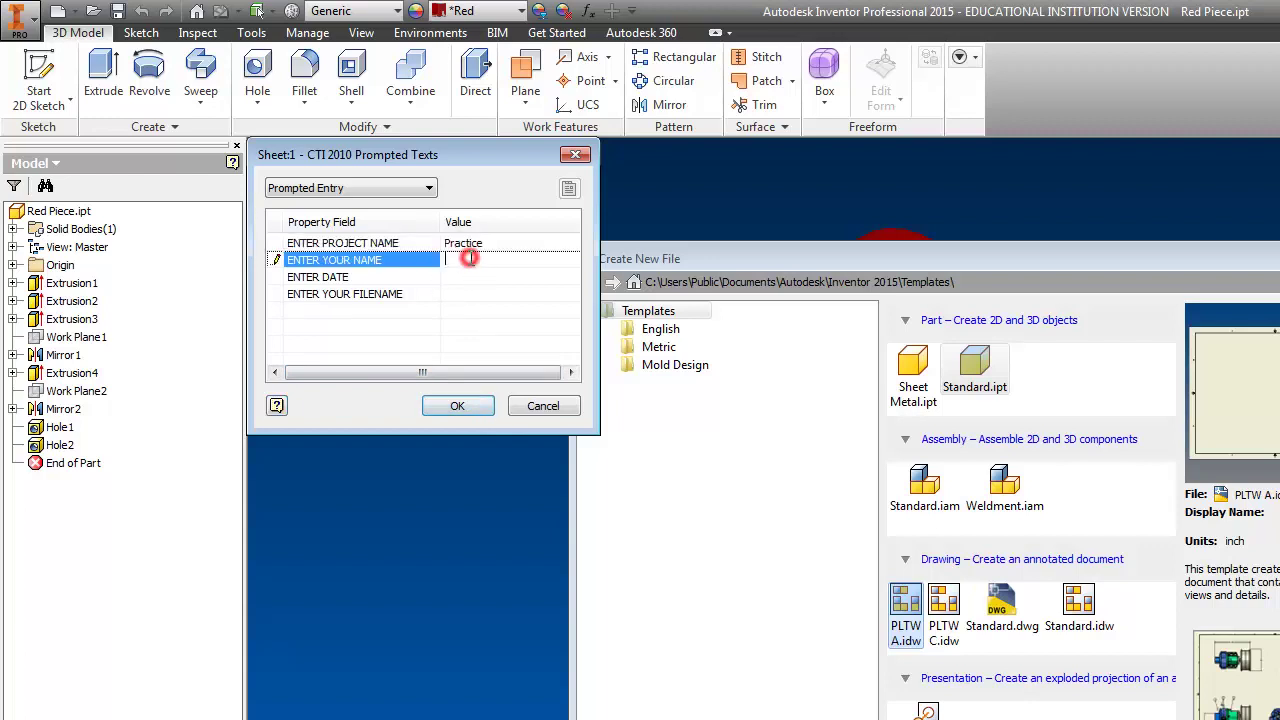
pyautogui.write('Rausch')
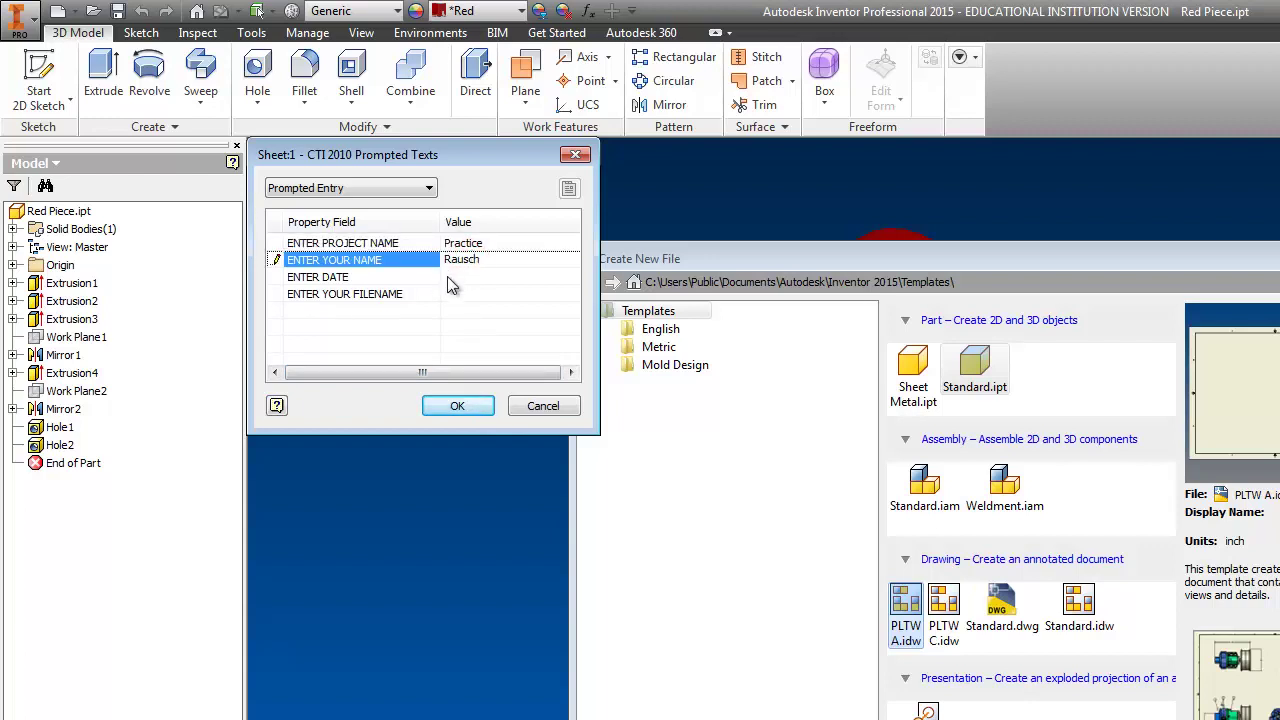
pyautogui.click(447, 276)
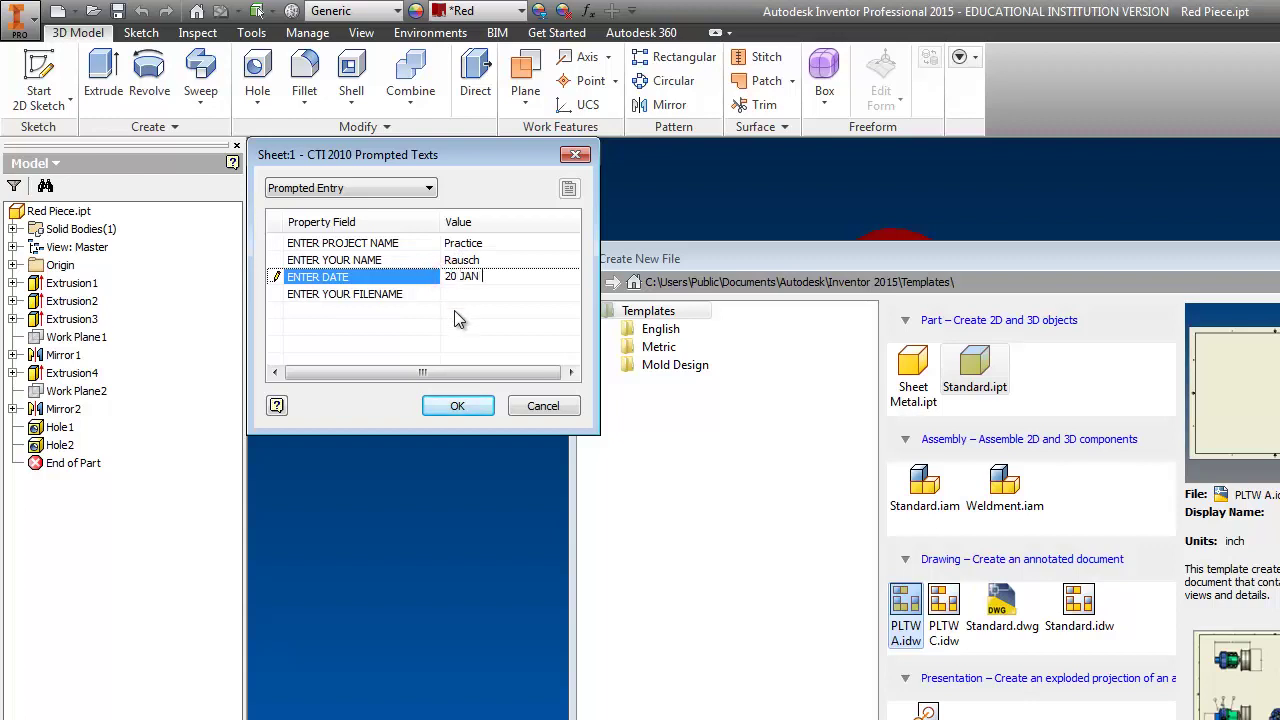
pyautogui.click(503, 294)
pyautogui.write('Red Number')
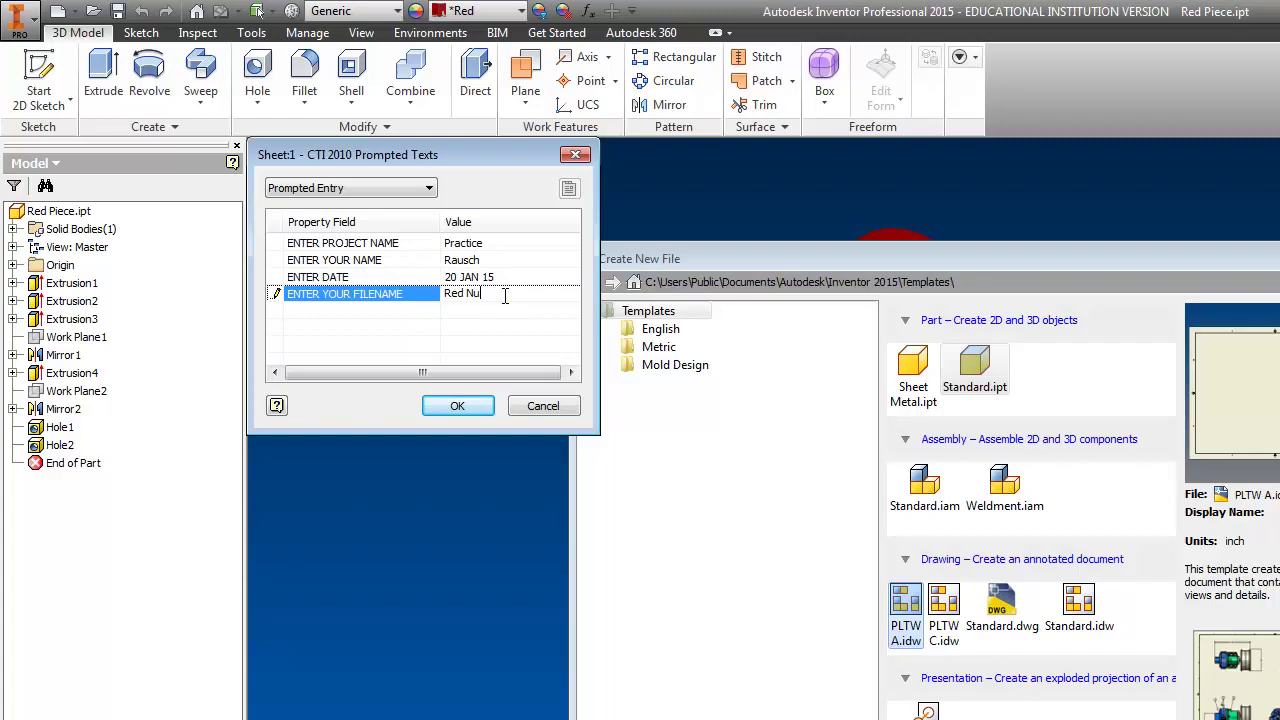
pyautogui.write(' 7')
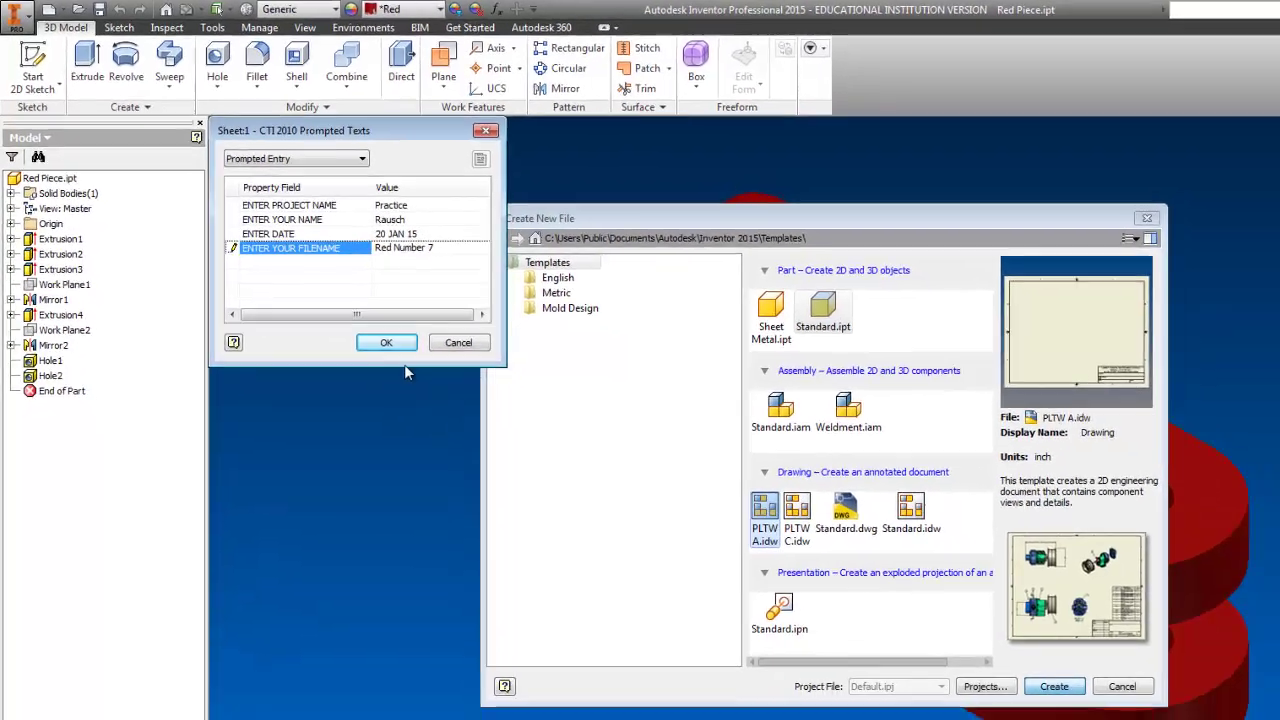
pyautogui.click(452, 408)
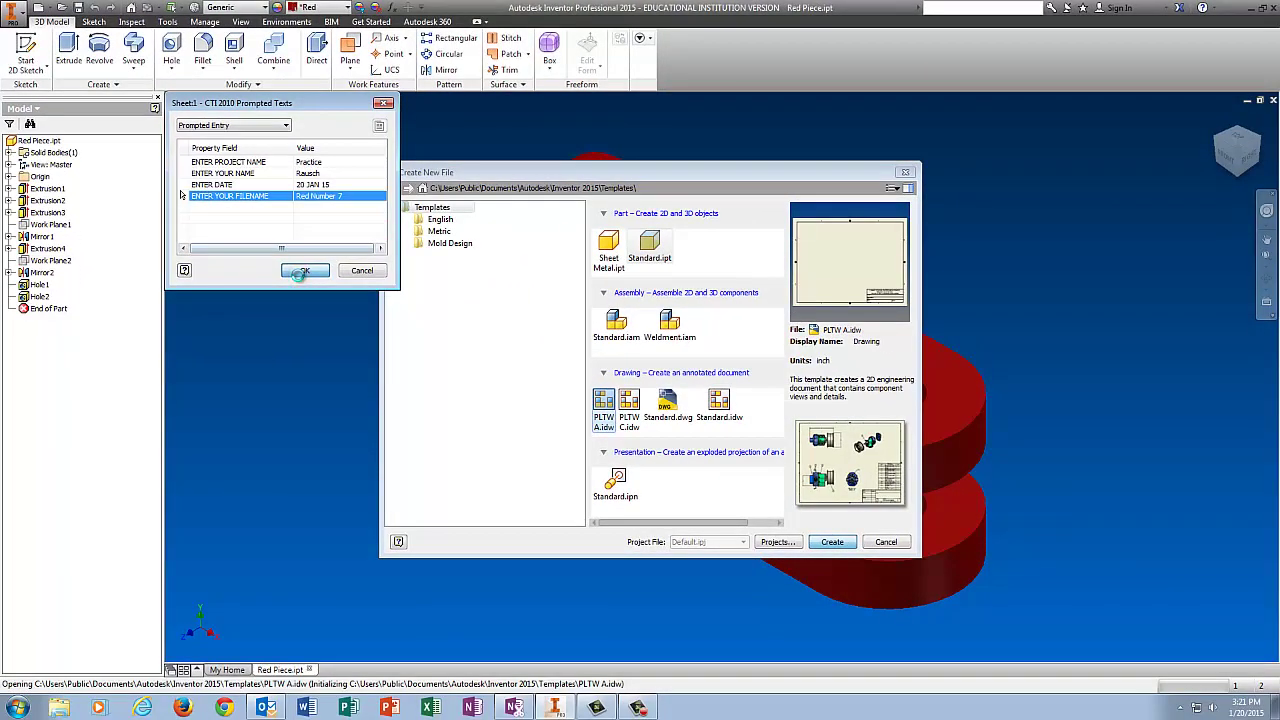
pyautogui.click(620, 400)
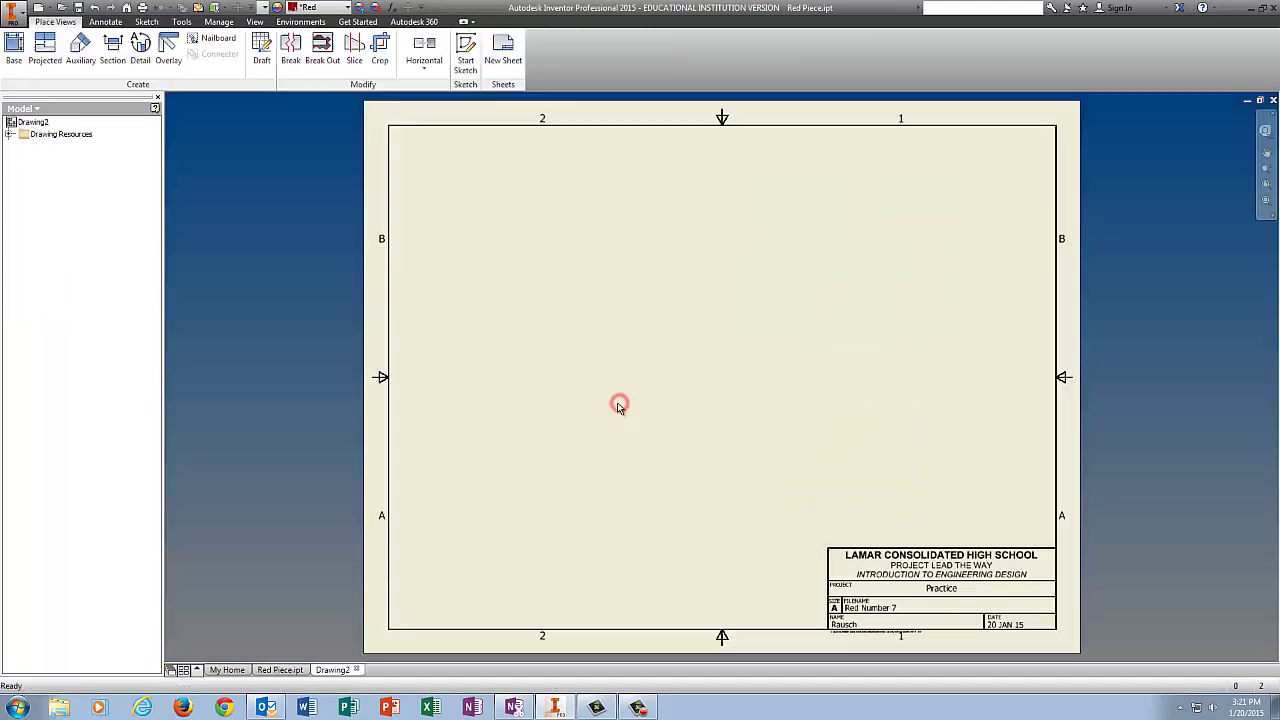
# Step: Place the front base view with projected top, side and isometric views
pyautogui.click(14, 45)
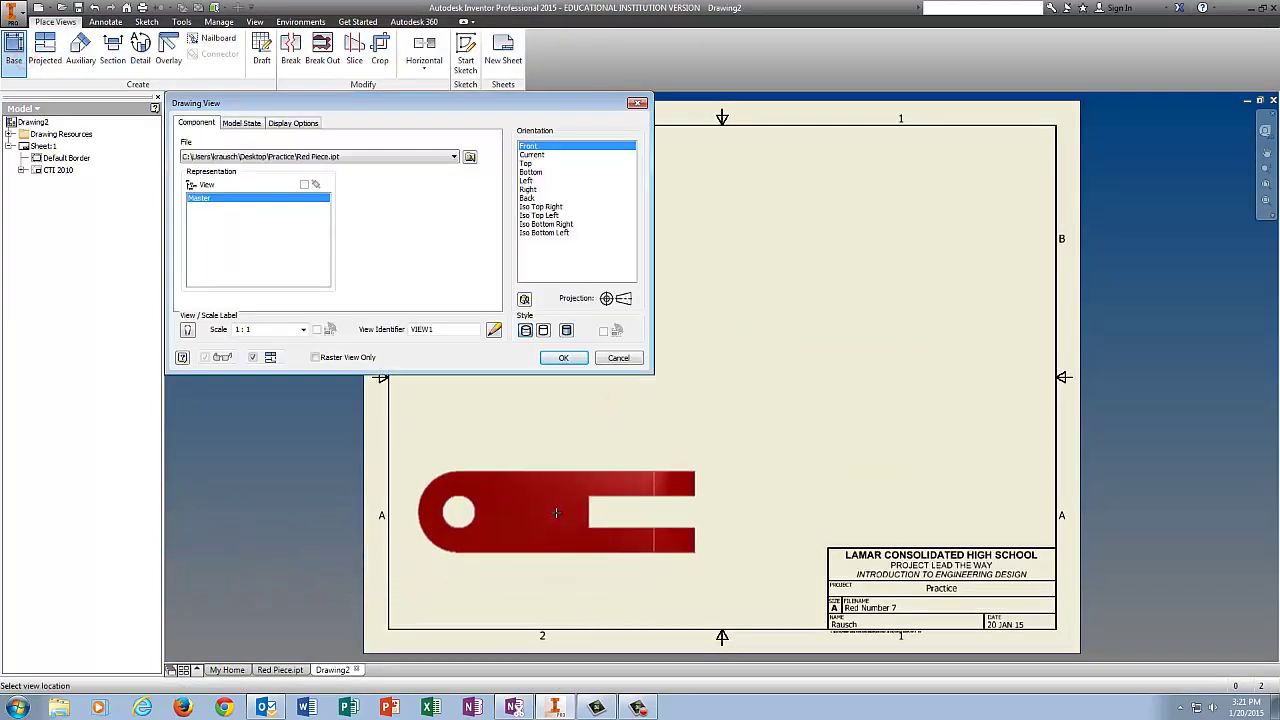
pyautogui.click(556, 512)
pyautogui.click(569, 256)
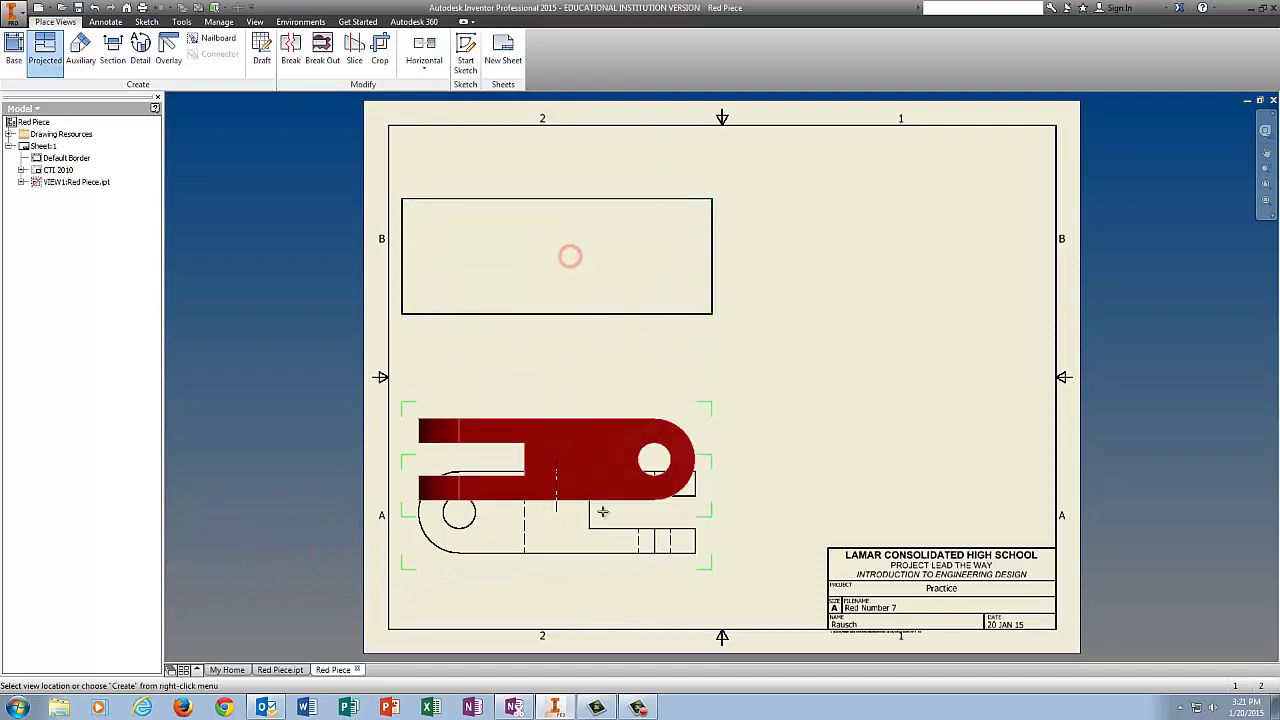
pyautogui.click(835, 494)
pyautogui.click(892, 255)
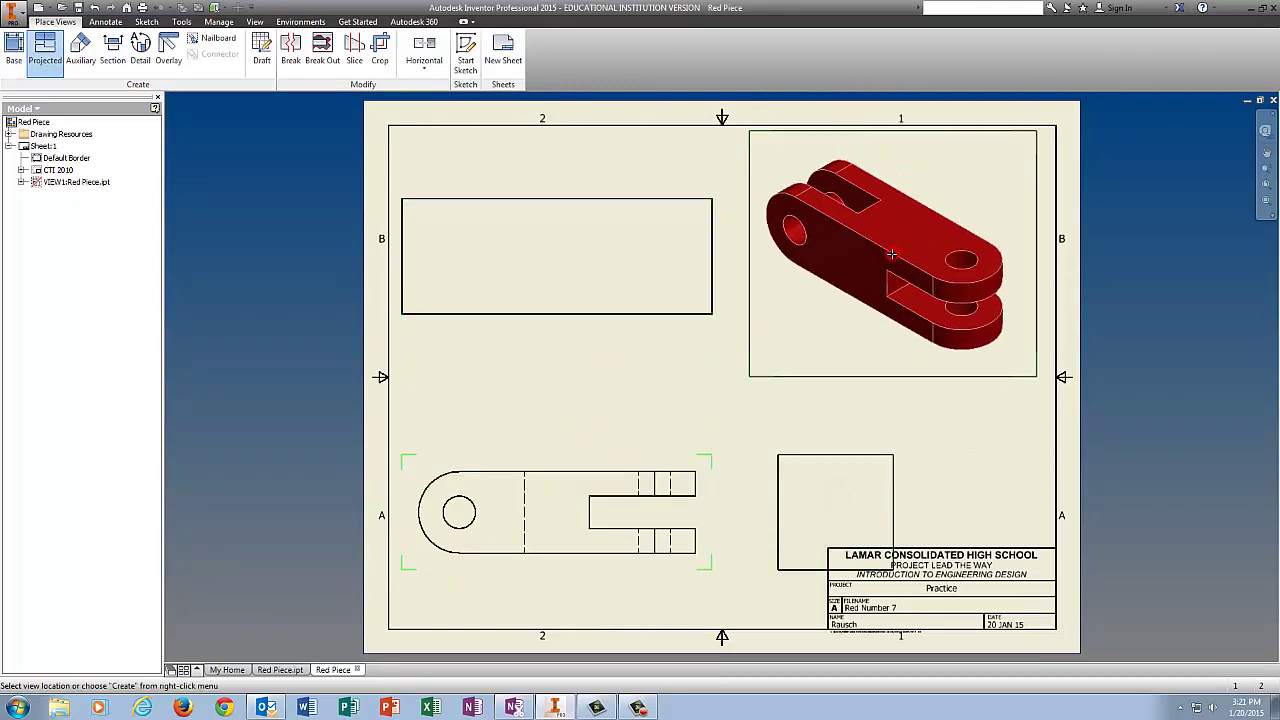
pyautogui.rightClick(892, 255)
pyautogui.click(939, 254)
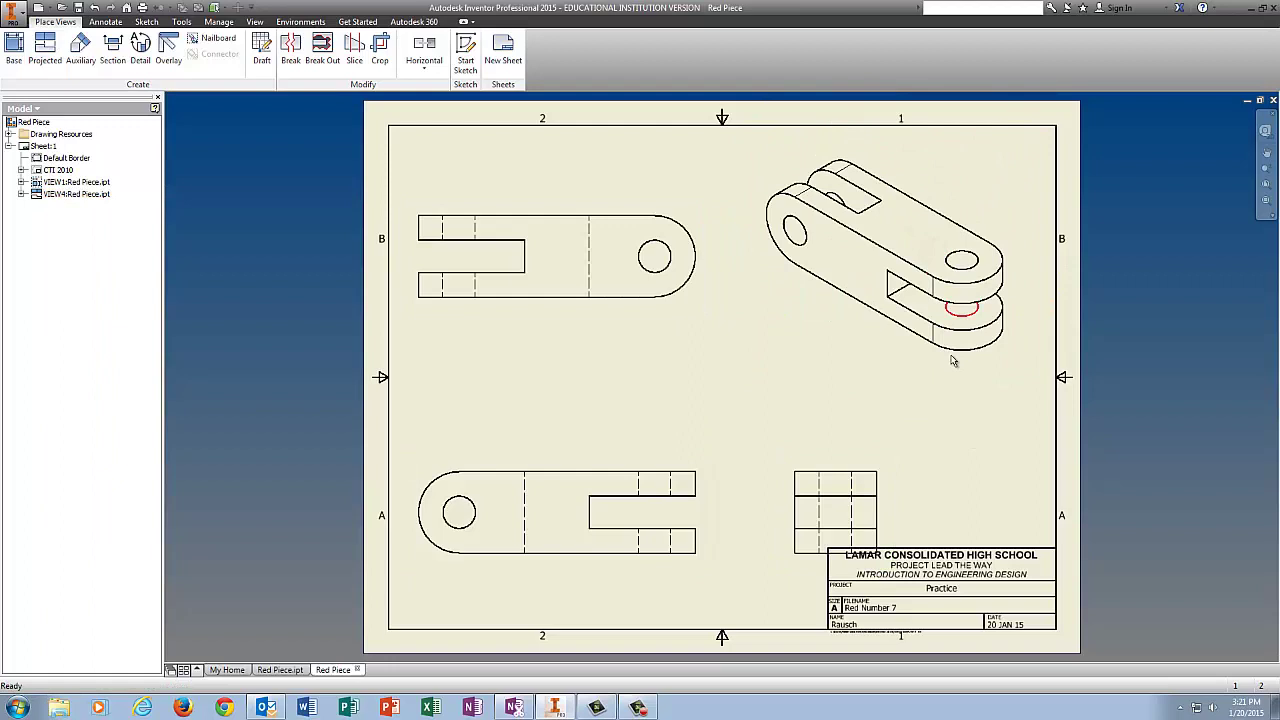
pyautogui.moveTo(672, 462); pyautogui.dragTo(677, 414)
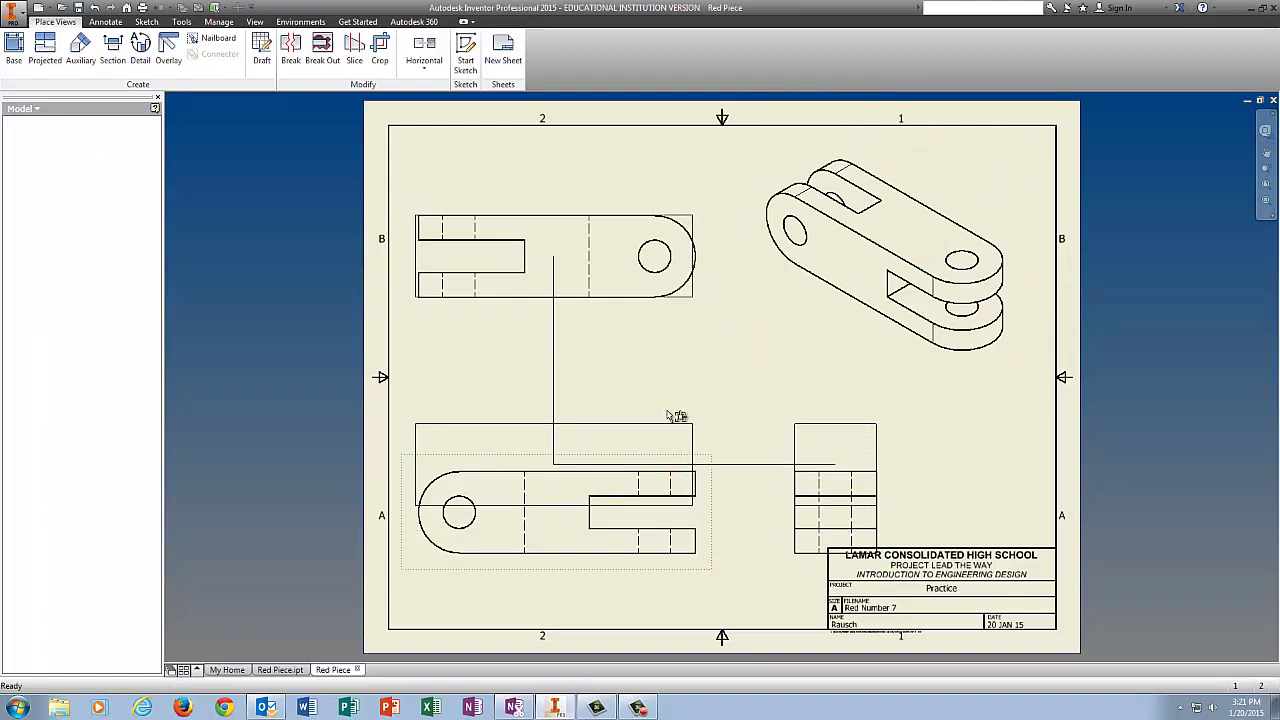
# Step: Set the isometric view's style to Shaded
pyautogui.doubleClick(822, 339)
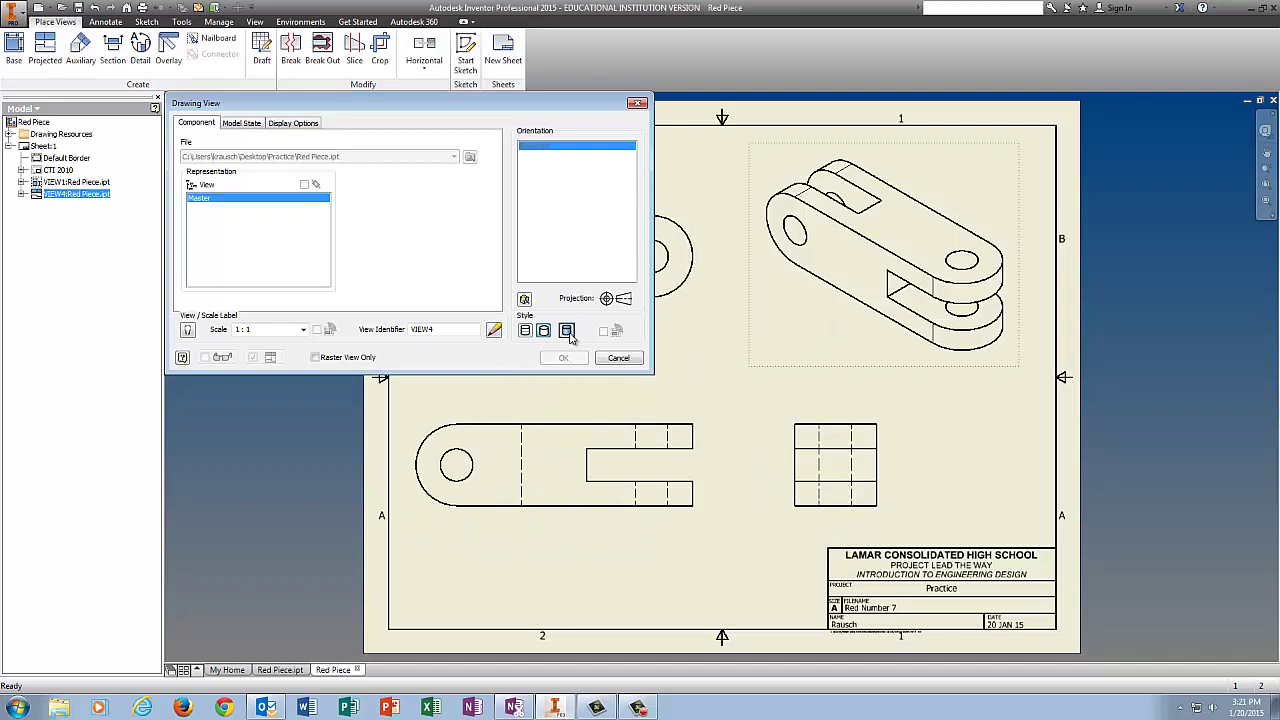
pyautogui.click(567, 331)
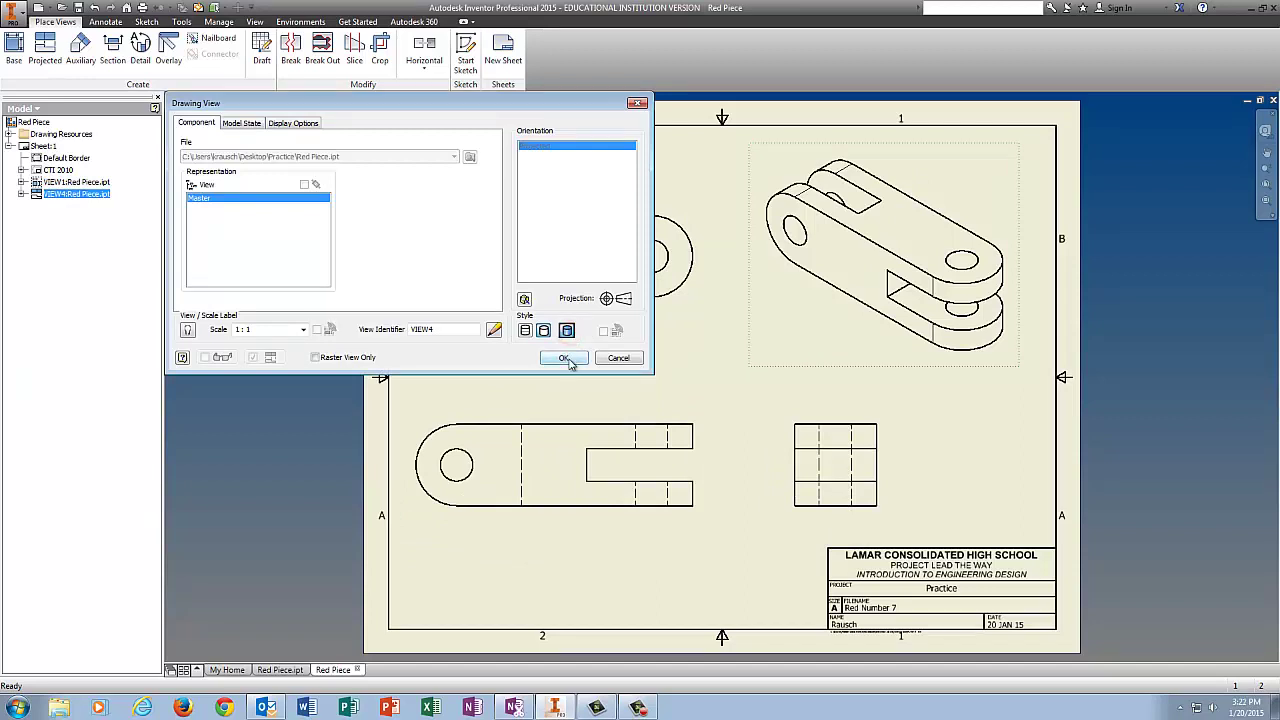
pyautogui.click(566, 359)
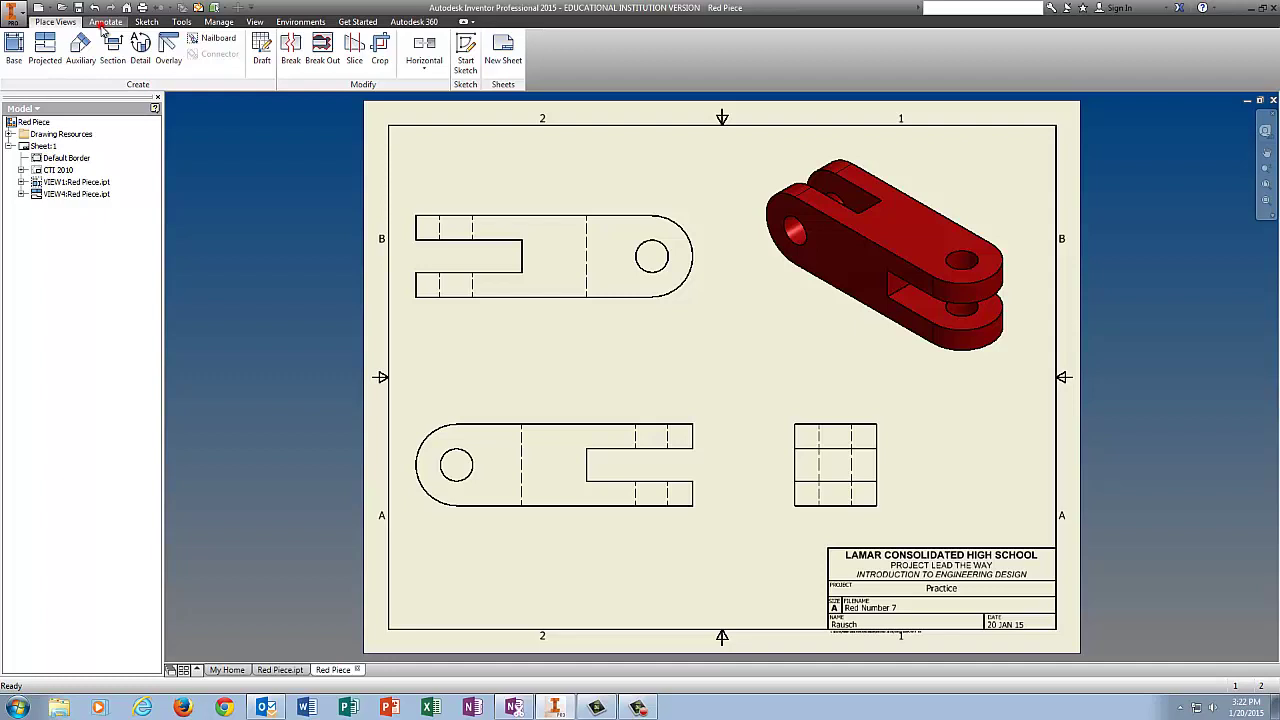
# Step: Add center marks to the holes in the upper and lower views
pyautogui.click(105, 22)
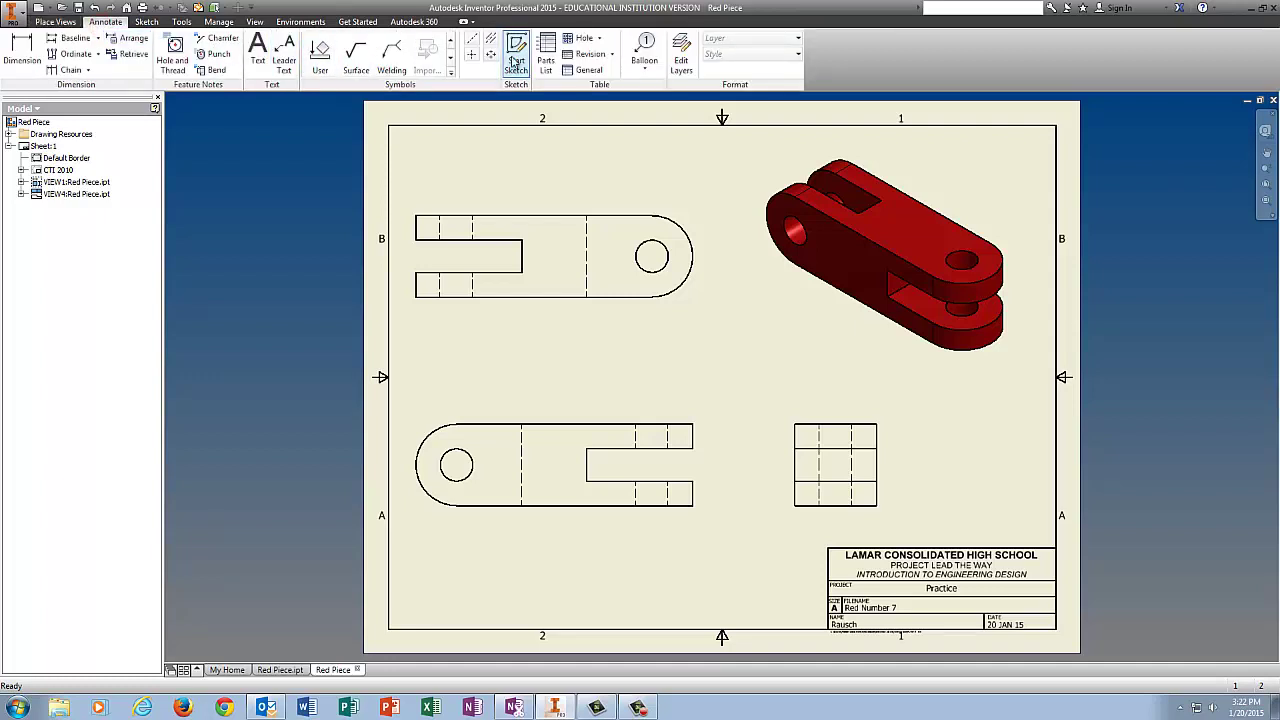
pyautogui.click(473, 56)
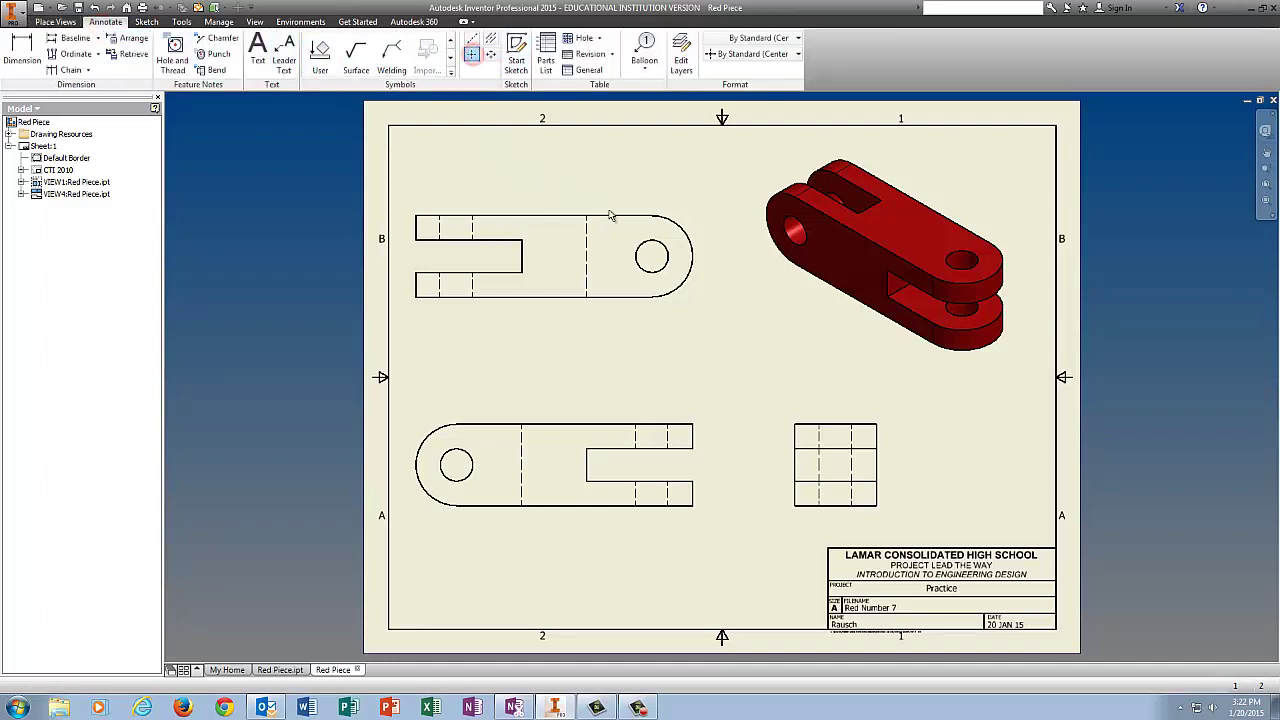
pyautogui.click(662, 221)
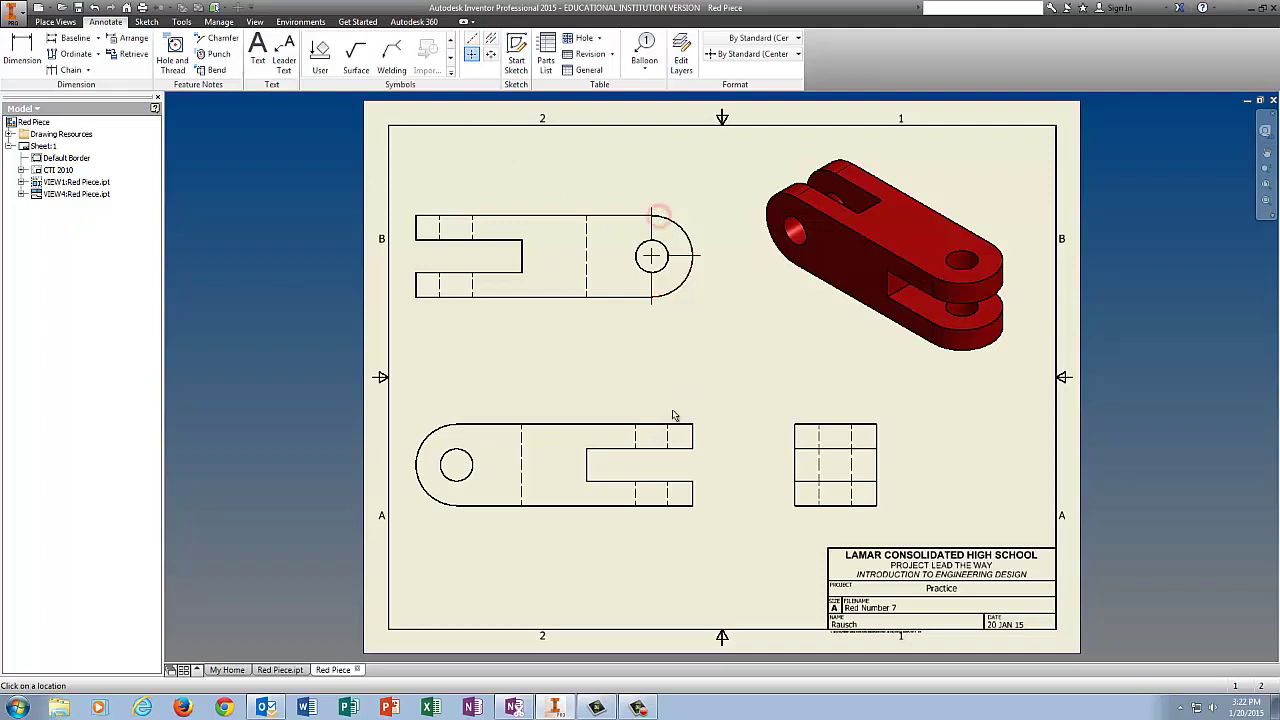
pyautogui.click(445, 430)
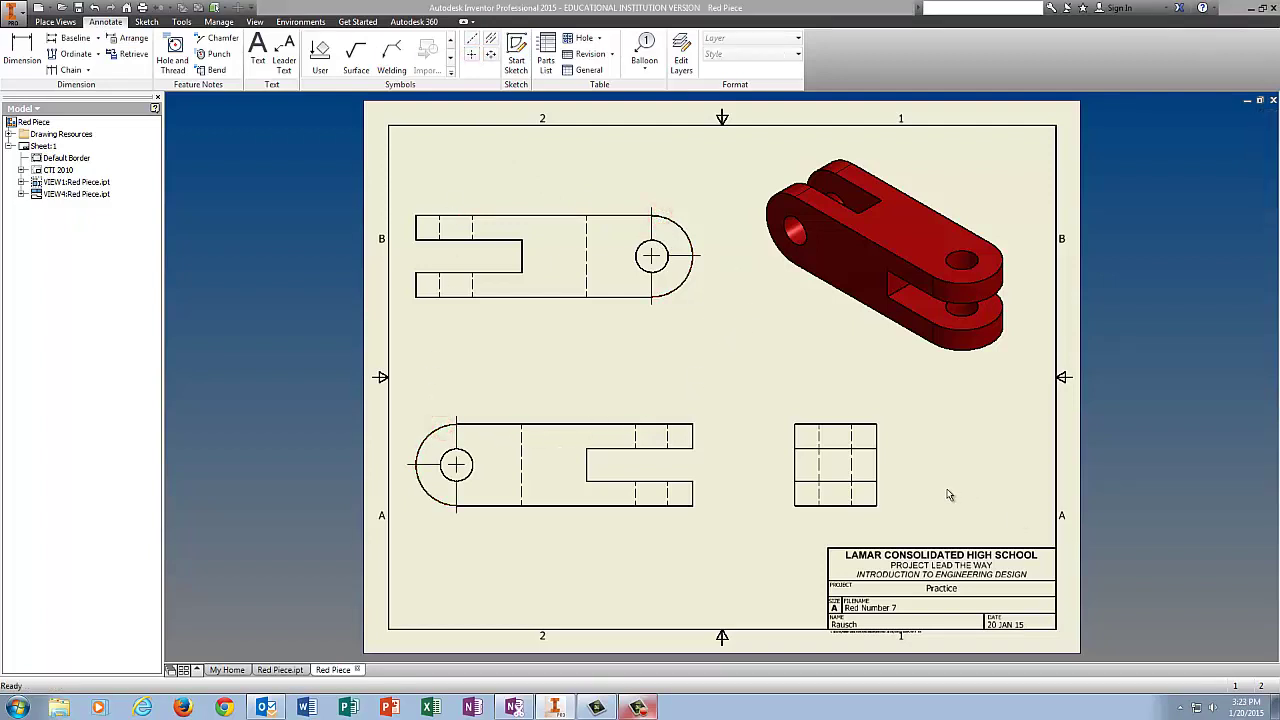
pyautogui.press('Escape')
# Step: Add bisector centerlines between the hidden-line pairs in the top and front views
pyautogui.click(492, 38)
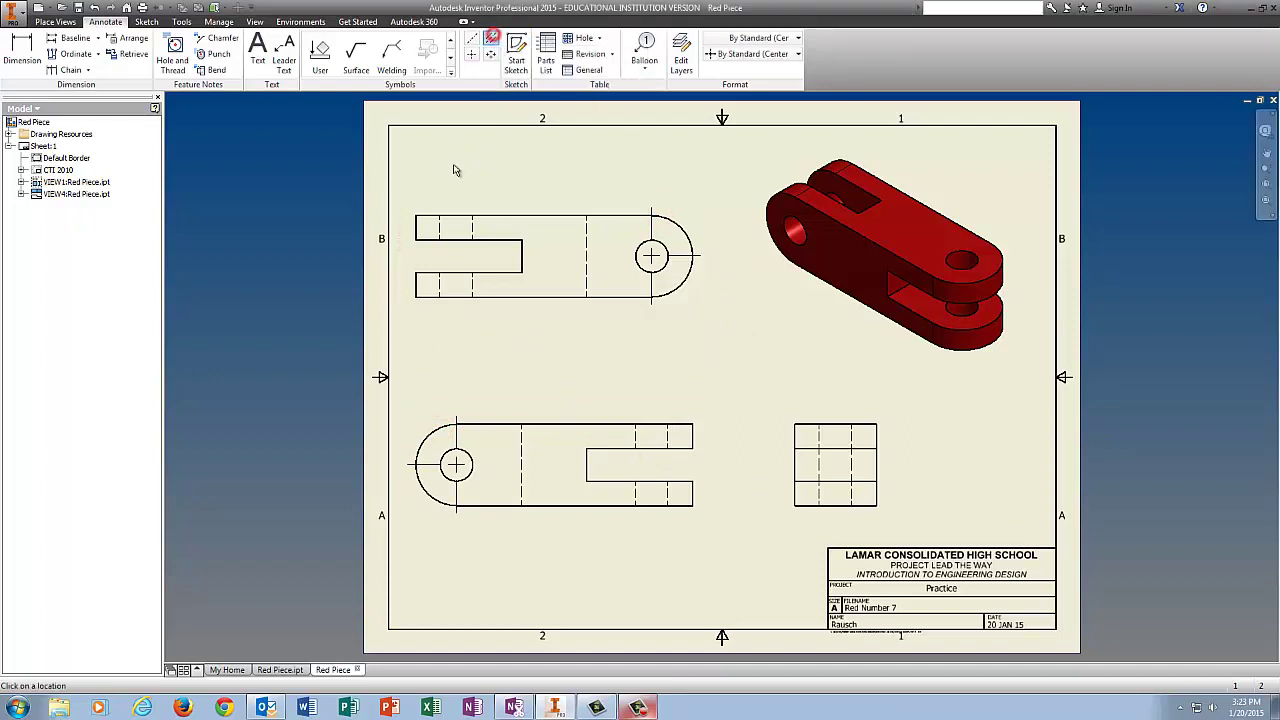
pyautogui.click(440, 228)
pyautogui.click(470, 227)
pyautogui.click(437, 284)
pyautogui.click(470, 284)
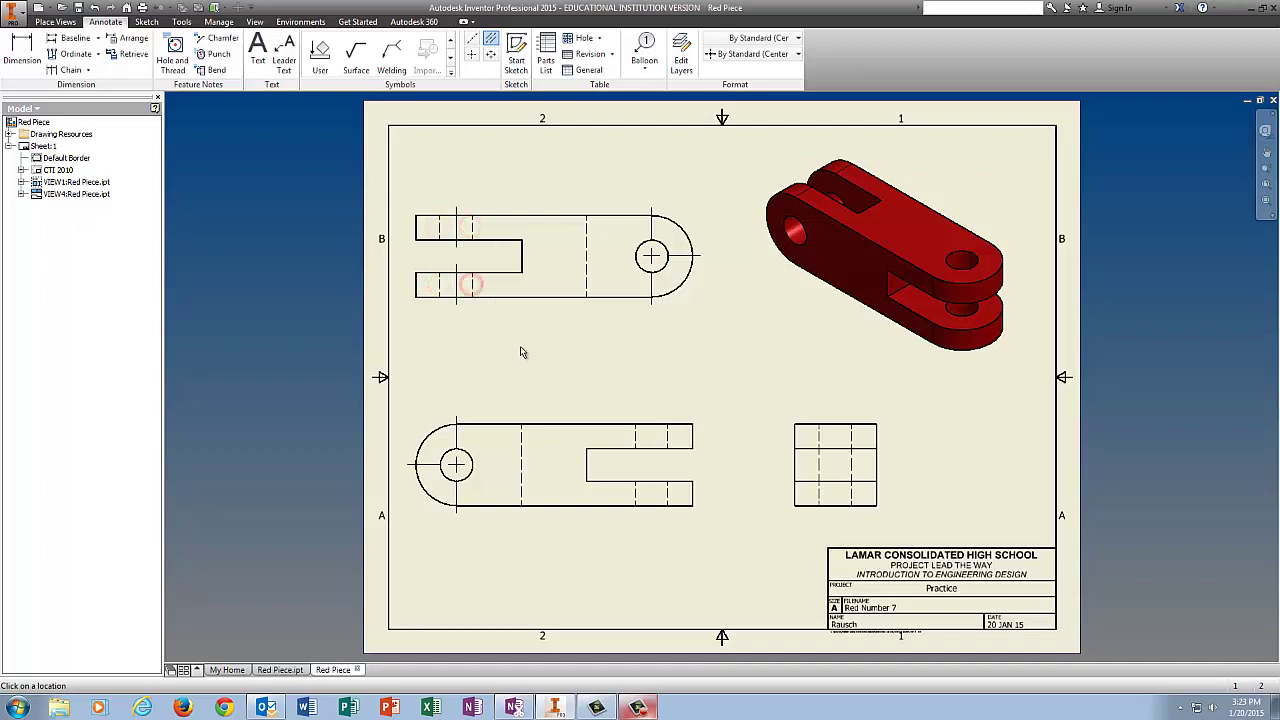
pyautogui.click(652, 437)
pyautogui.click(669, 435)
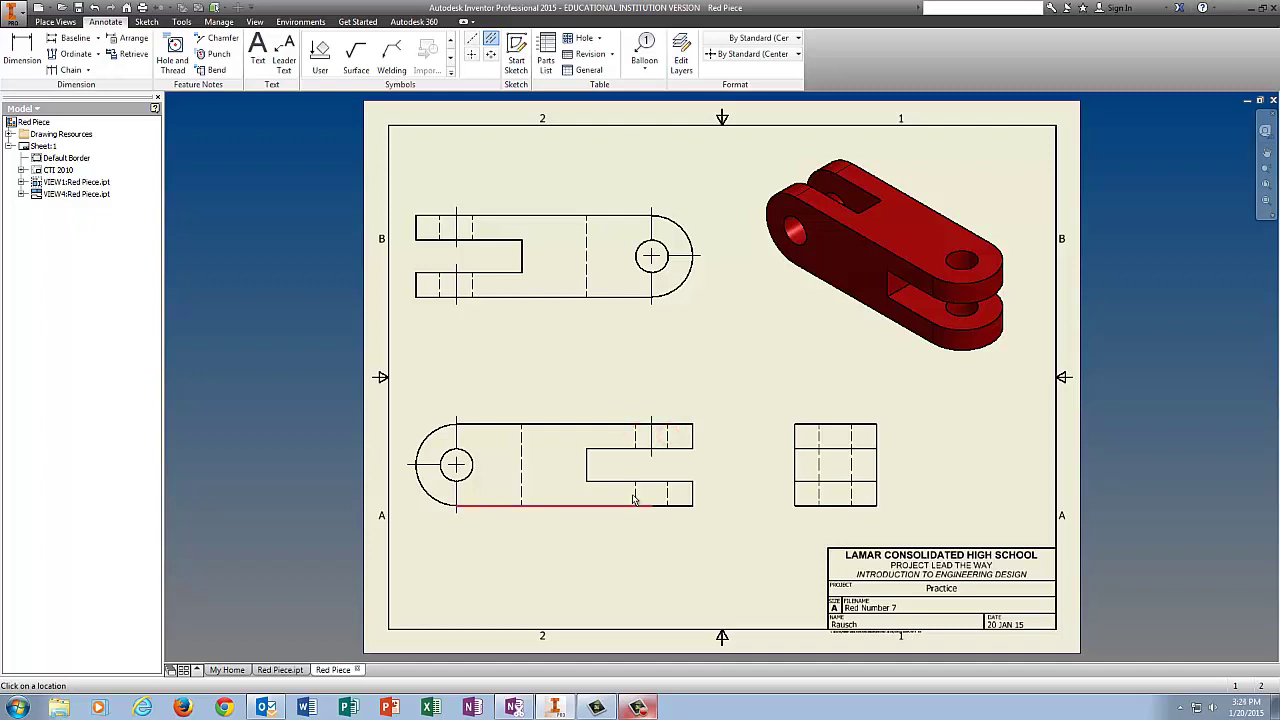
pyautogui.click(636, 491)
pyautogui.click(667, 492)
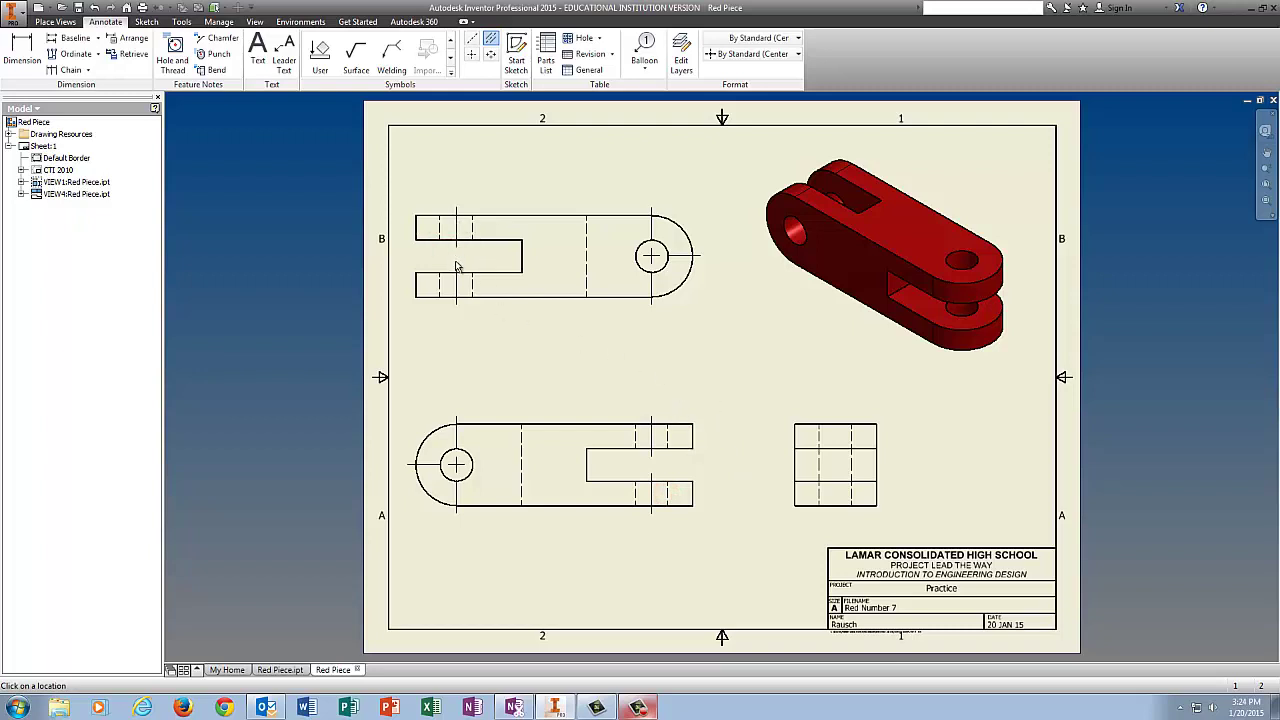
# Step: Add bisector centerlines between the side view's hidden-line pairs
pyautogui.click(817, 437)
pyautogui.click(851, 437)
pyautogui.click(817, 466)
pyautogui.click(849, 463)
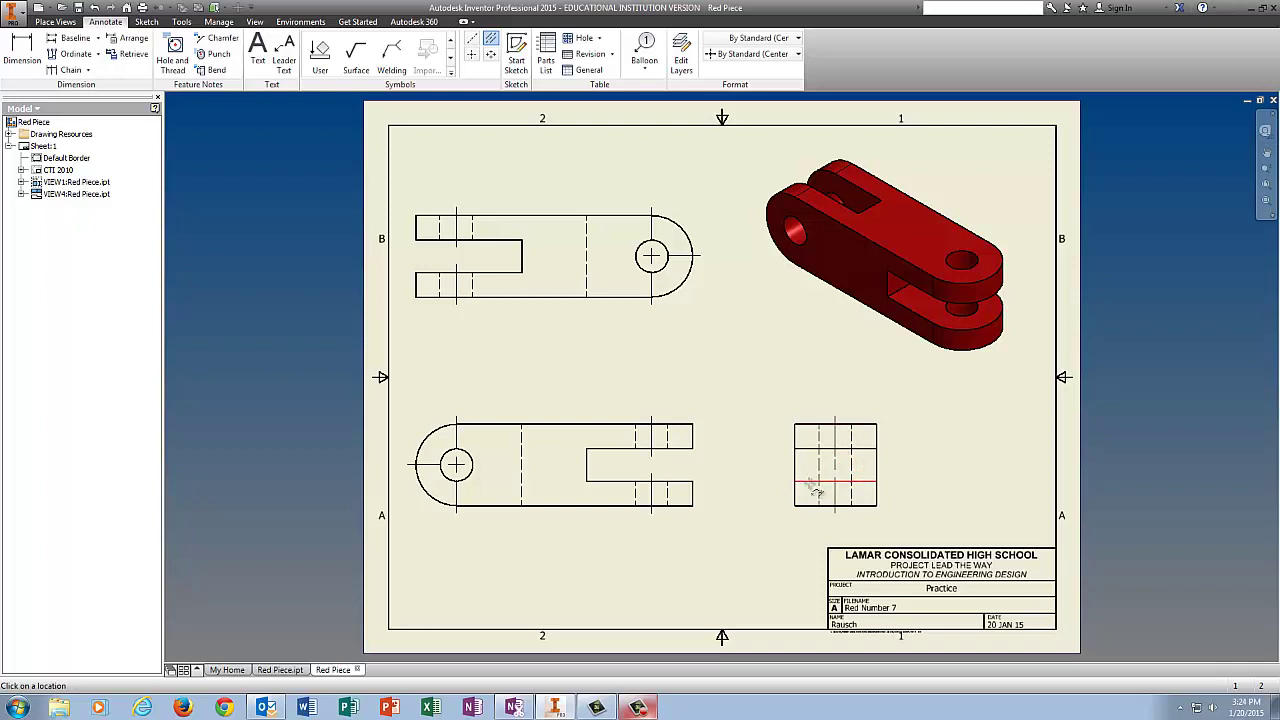